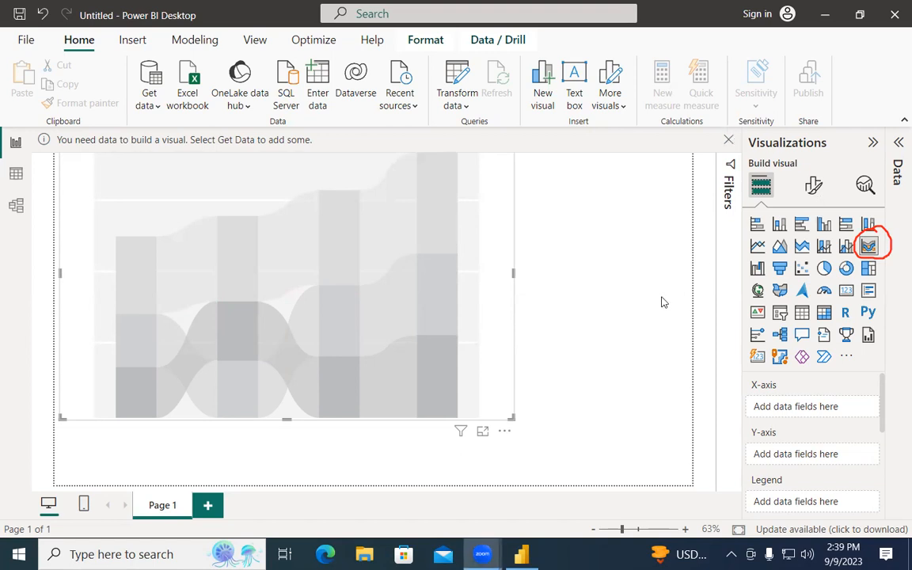
# Replace the existing visual with a new ribbon chart stretched across most of Page 1.
pyautogui.click(728, 141)
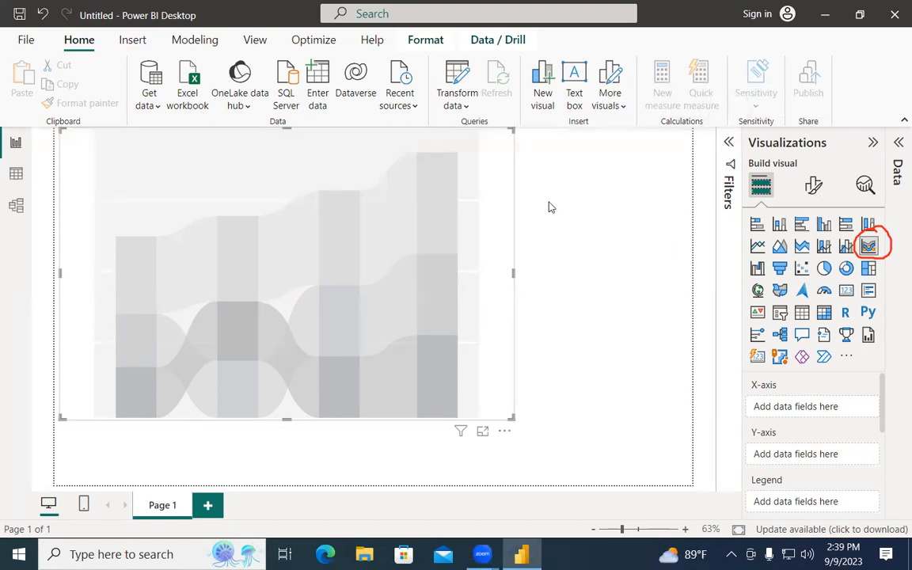
pyautogui.press('Delete')
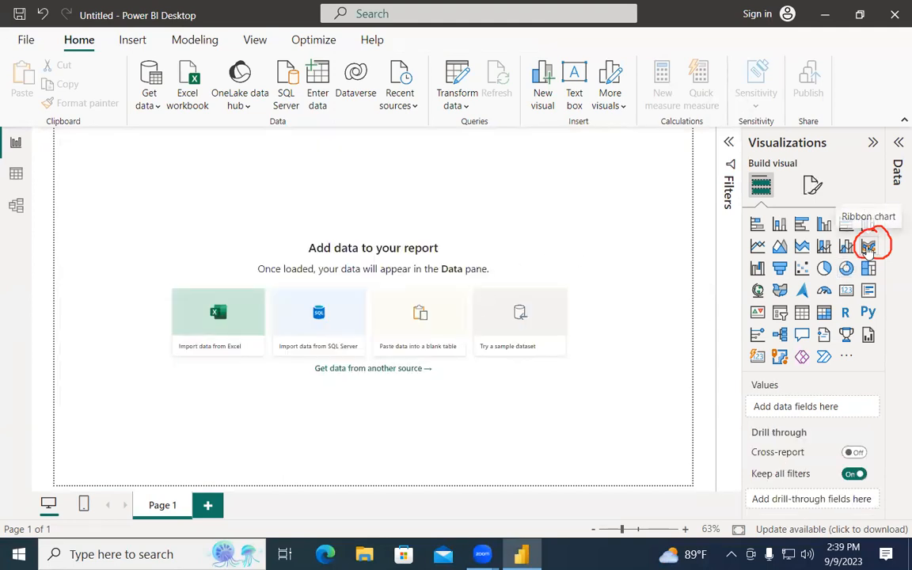
pyautogui.click(867, 246)
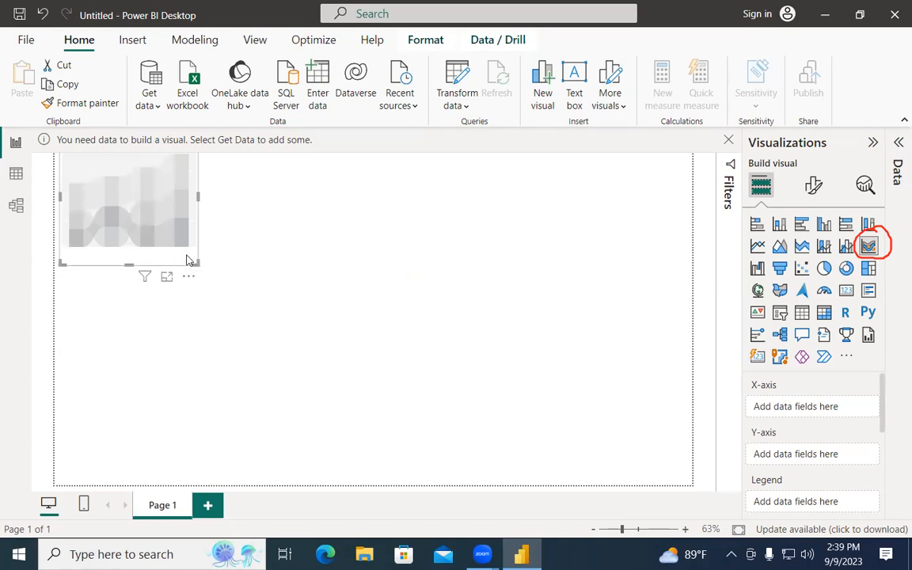
pyautogui.moveTo(197, 263); pyautogui.dragTo(616, 488)
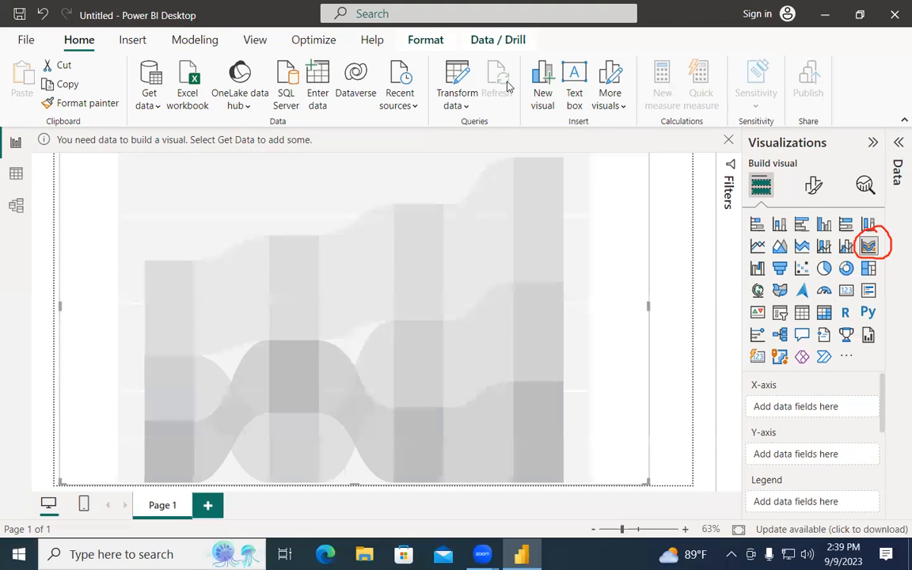
# Draw red ink boxes around the four chart columns.
pyautogui.moveTo(143, 482)
pyautogui.mouseDown()
pyautogui.moveTo(143, 321)
pyautogui.moveTo(190, 322)
pyautogui.moveTo(197, 473)
pyautogui.mouseUp()
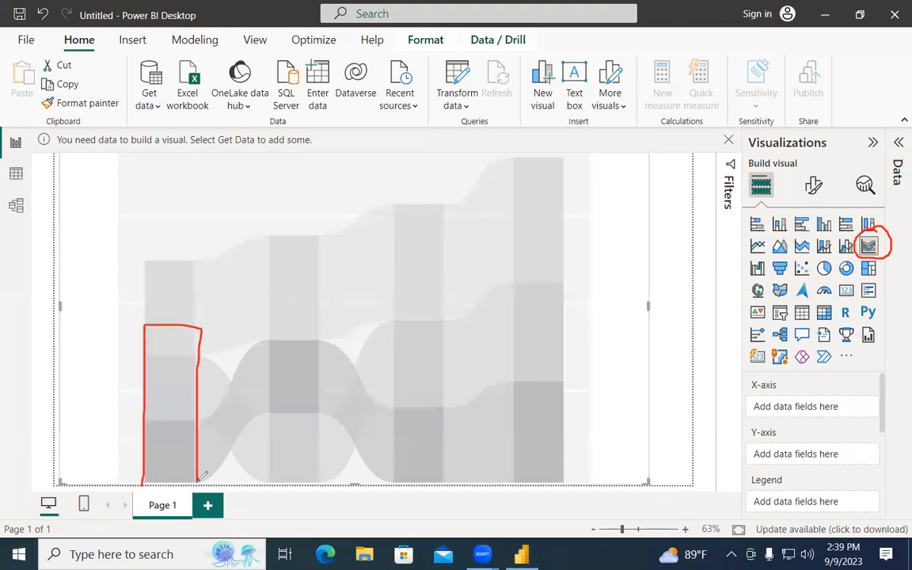
pyautogui.moveTo(266, 479)
pyautogui.mouseDown()
pyautogui.moveTo(267, 339)
pyautogui.moveTo(273, 324)
pyautogui.moveTo(321, 326)
pyautogui.moveTo(330, 481)
pyautogui.mouseUp()
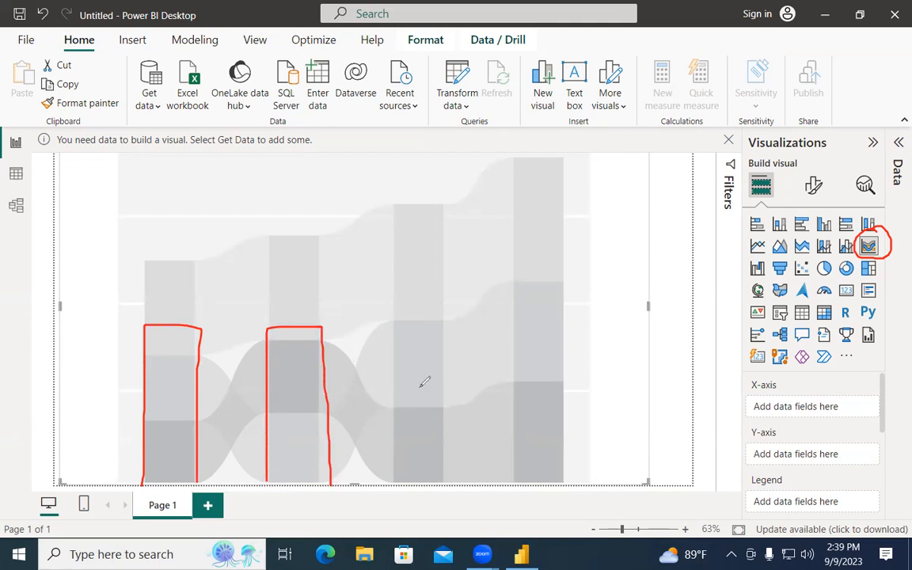
pyautogui.moveTo(396, 481)
pyautogui.mouseDown()
pyautogui.moveTo(395, 324)
pyautogui.moveTo(440, 324)
pyautogui.moveTo(456, 479)
pyautogui.moveTo(497, 292)
pyautogui.moveTo(578, 291)
pyautogui.moveTo(584, 499)
pyautogui.mouseUp()
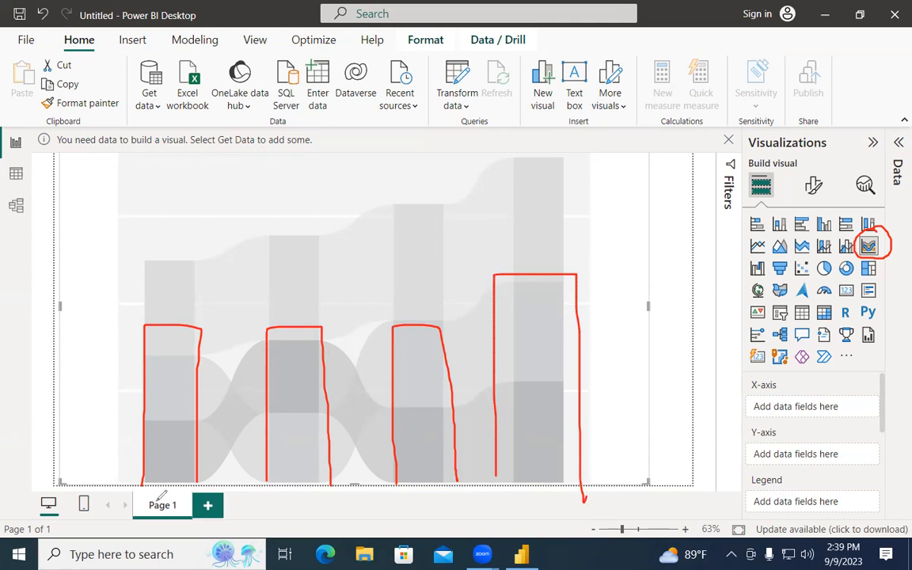
# Label the columns Thu, Fri, Sat and Sun in ink and tick Sat and Sun.
pyautogui.moveTo(156, 484)
pyautogui.mouseDown()
pyautogui.moveTo(148, 497)
pyautogui.moveTo(159, 489)
pyautogui.moveTo(167, 500)
pyautogui.moveTo(179, 486)
pyautogui.moveTo(175, 494)
pyautogui.moveTo(194, 493)
pyautogui.mouseUp()
pyautogui.moveTo(283, 506)
pyautogui.mouseDown()
pyautogui.moveTo(292, 492)
pyautogui.moveTo(310, 505)
pyautogui.mouseUp()
pyautogui.moveTo(435, 493)
pyautogui.mouseDown()
pyautogui.moveTo(440, 498)
pyautogui.moveTo(426, 505)
pyautogui.moveTo(459, 507)
pyautogui.moveTo(467, 494)
pyautogui.mouseUp()
pyautogui.moveTo(541, 494)
pyautogui.mouseDown()
pyautogui.moveTo(536, 500)
pyautogui.moveTo(563, 499)
pyautogui.moveTo(607, 519)
pyautogui.mouseUp()
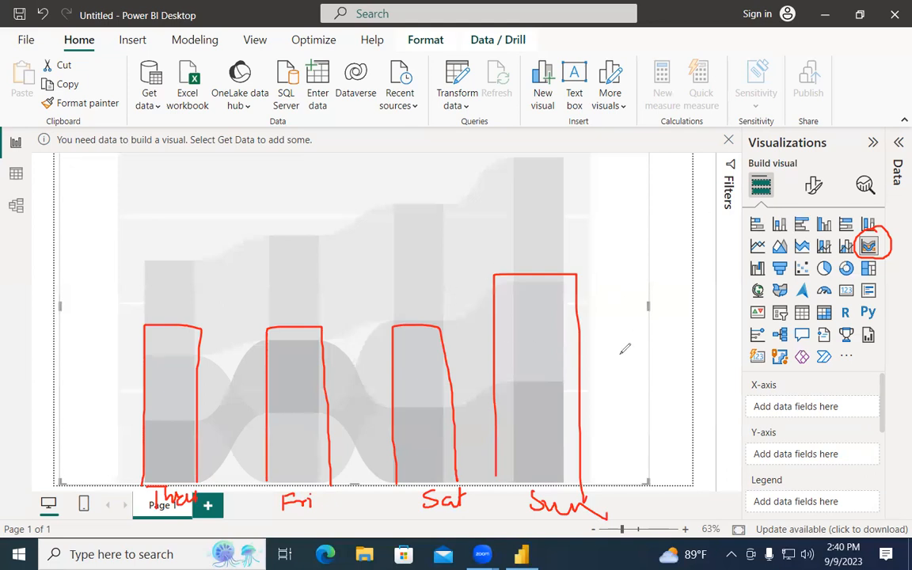
pyautogui.moveTo(420, 401); pyautogui.dragTo(440, 390)
pyautogui.moveTo(523, 402); pyautogui.dragTo(568, 388)
# Tick the Thu and Fri bands, trace a curve from Fri to Sun, then erase all ink.
pyautogui.moveTo(156, 366); pyautogui.dragTo(195, 347)
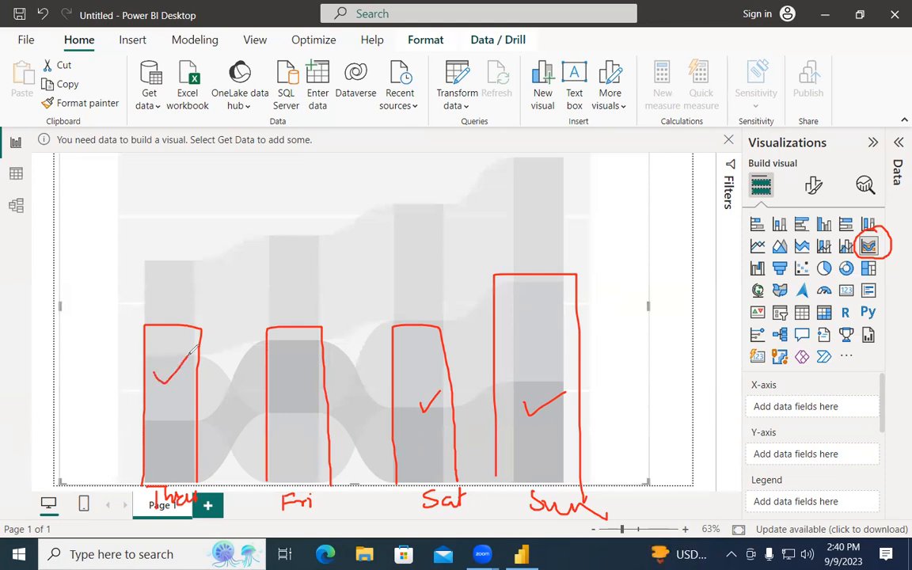
pyautogui.moveTo(162, 454); pyautogui.dragTo(186, 444)
pyautogui.moveTo(283, 365); pyautogui.dragTo(307, 357)
pyautogui.moveTo(285, 450); pyautogui.dragTo(315, 440)
pyautogui.moveTo(303, 451); pyautogui.dragTo(323, 438)
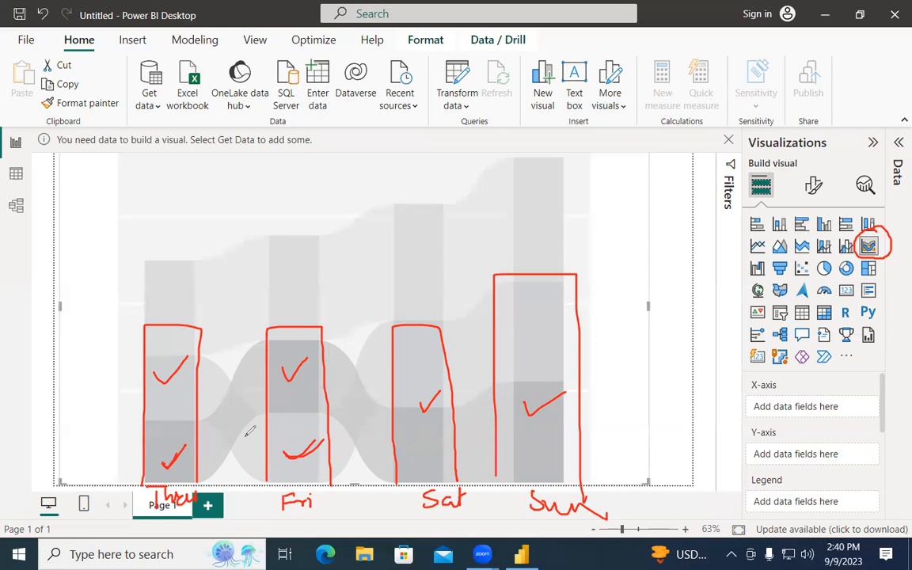
pyautogui.moveTo(239, 363)
pyautogui.mouseDown()
pyautogui.moveTo(247, 342)
pyautogui.moveTo(316, 339)
pyautogui.moveTo(431, 408)
pyautogui.moveTo(546, 384)
pyautogui.mouseUp()
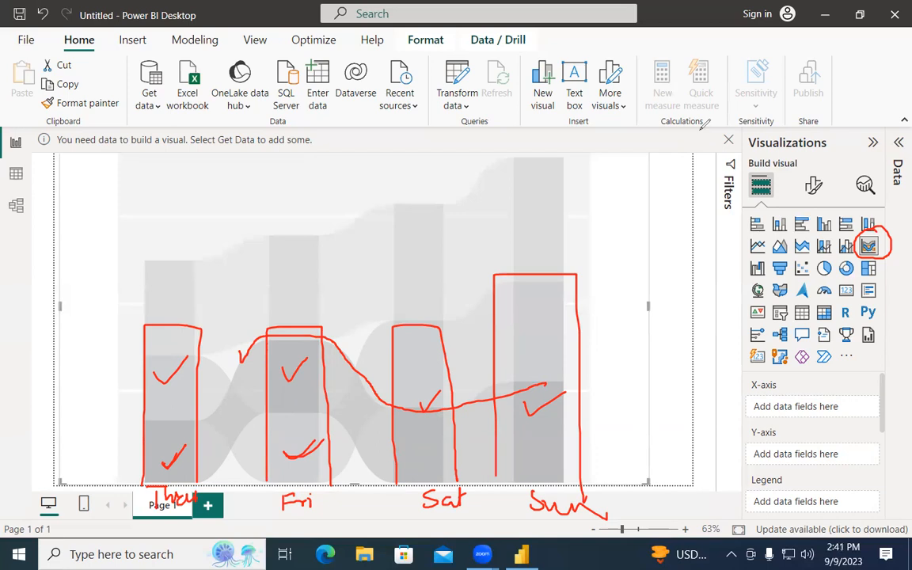
pyautogui.press('Escape')
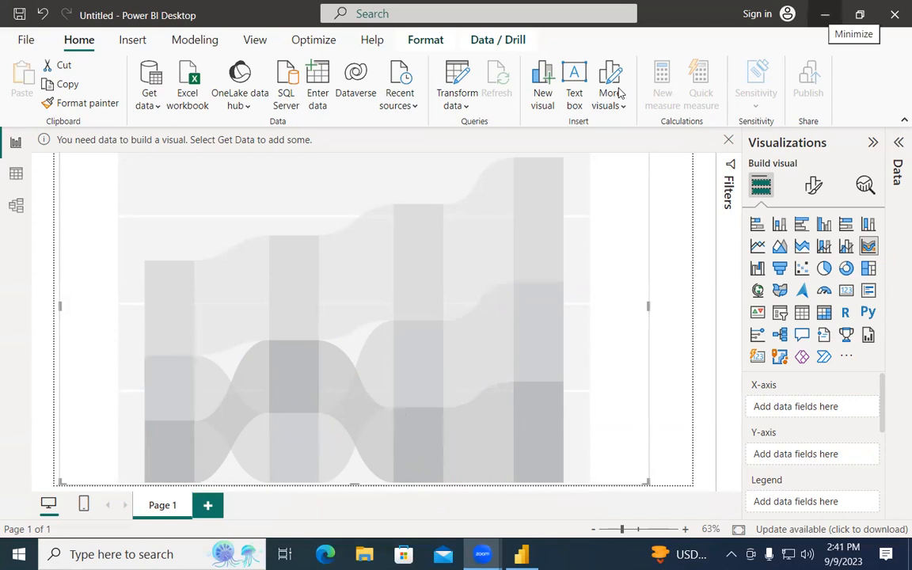
# Minimize Power BI, launch Chrome, and search Google for 'kaggle' to reach the Kaggle site.
pyautogui.press('super+d')
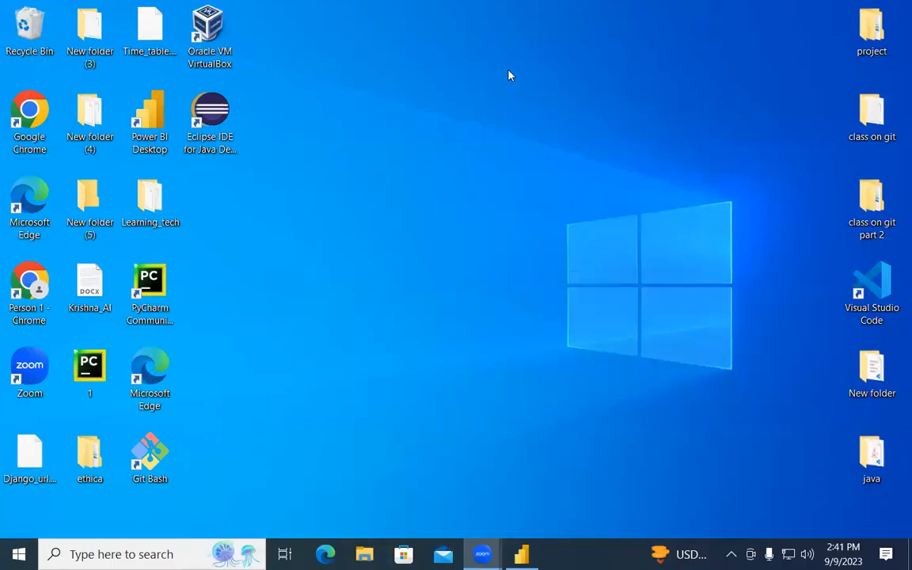
pyautogui.click(218, 551)
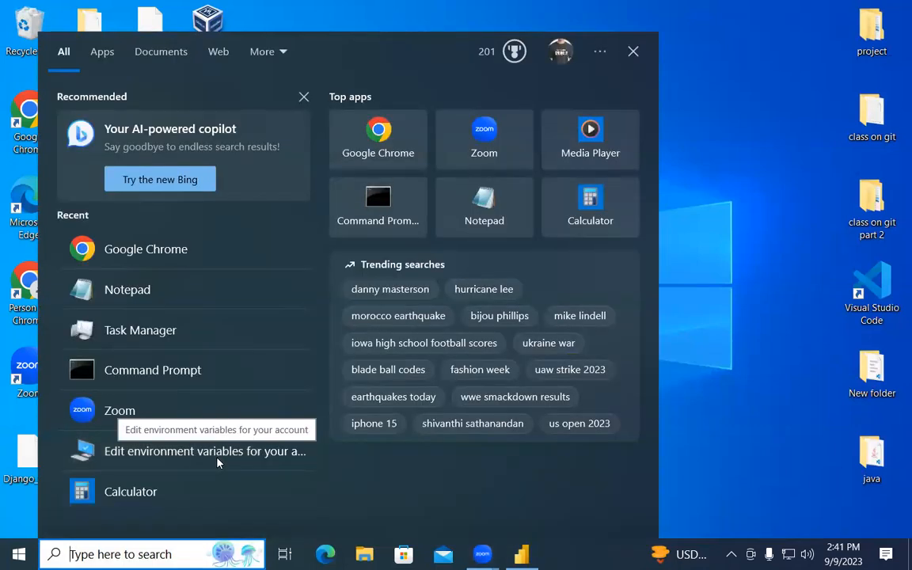
pyautogui.click(213, 249)
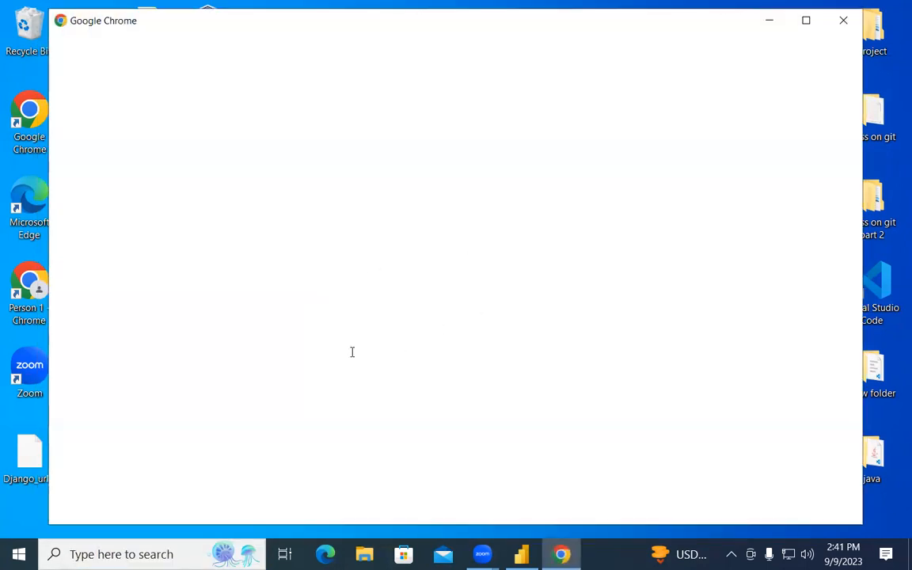
pyautogui.click(261, 344)
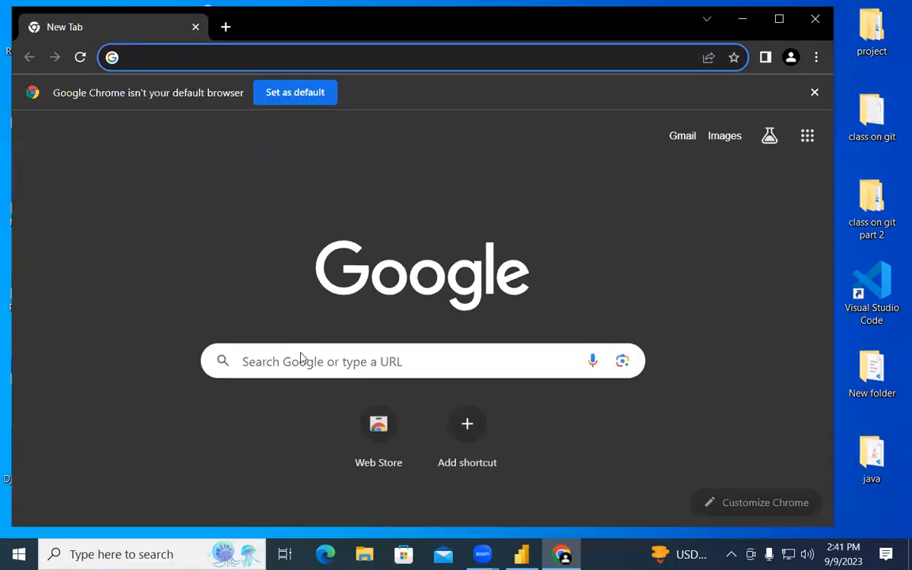
pyautogui.write('kaggle')
pyautogui.press('Return')
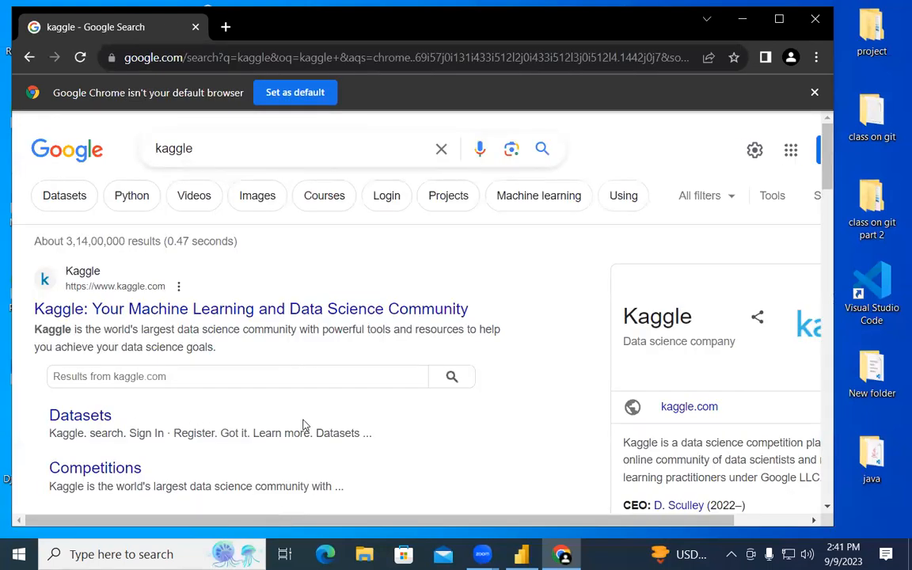
pyautogui.click(291, 314)
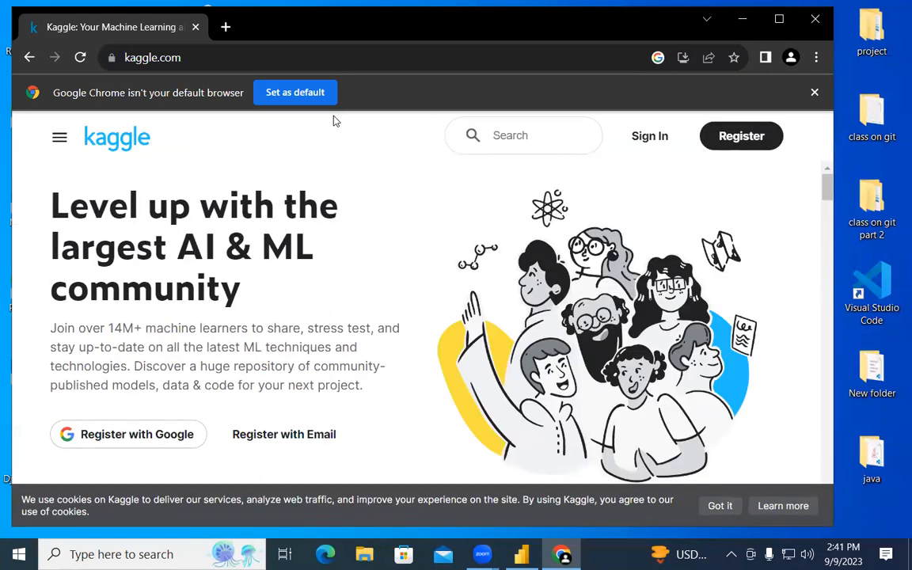
# Sign in to Kaggle by email, entering the account e-mail address and password.
pyautogui.click(648, 136)
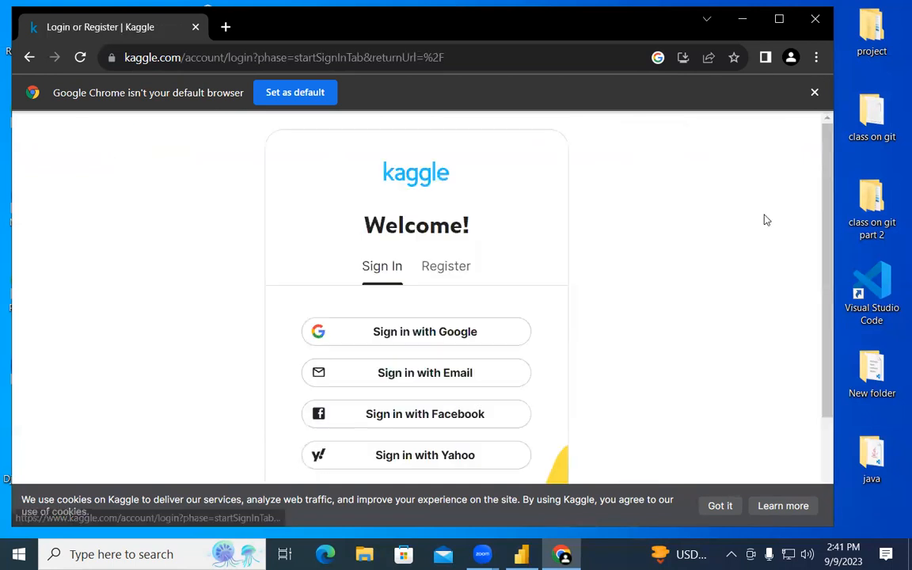
pyautogui.click(421, 375)
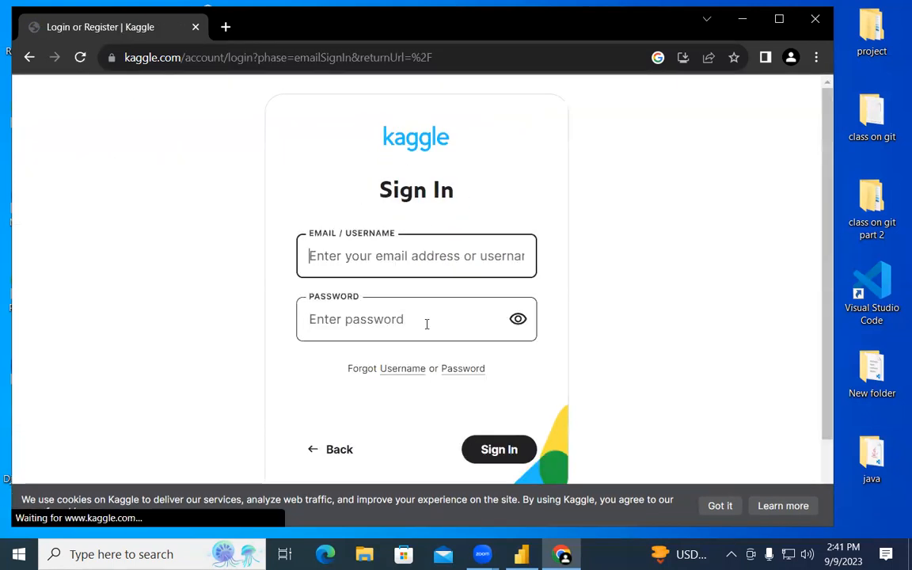
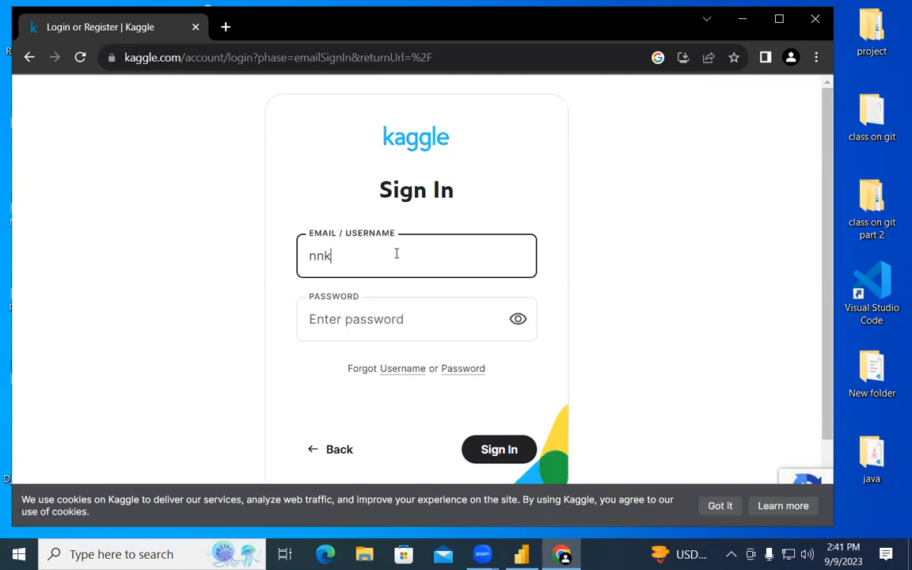
pyautogui.press('Tab')
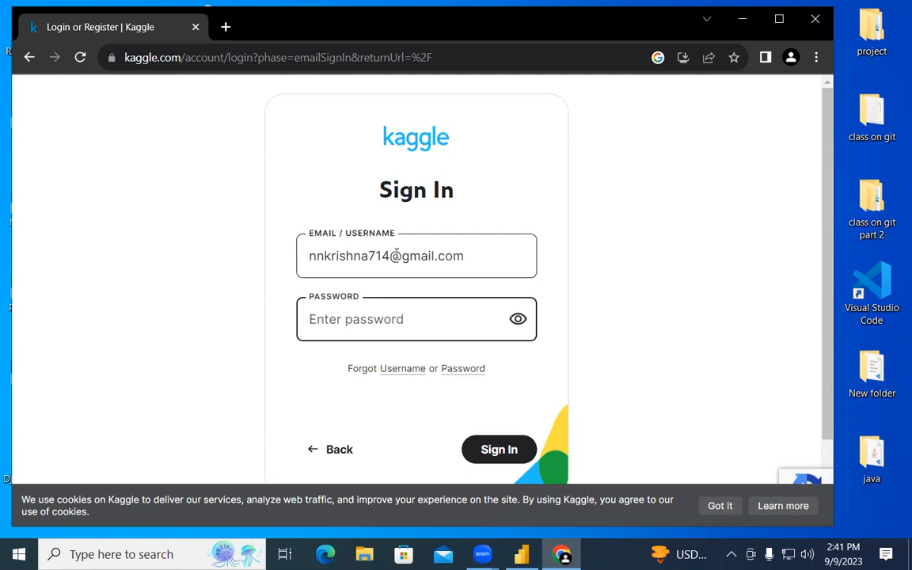
pyautogui.write('***********')
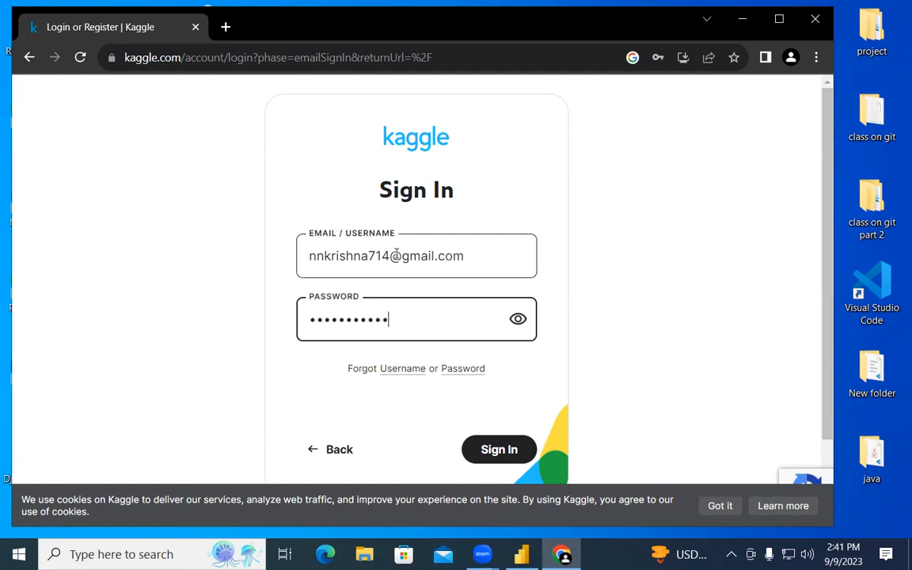
pyautogui.press('Return')
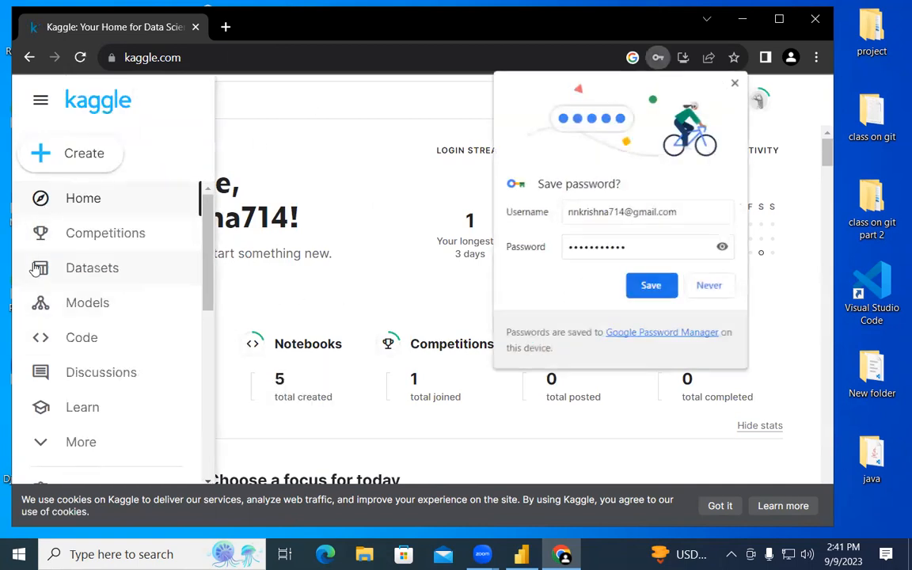
# Search Kaggle datasets for 'supe' and dismiss Chrome's save-password prompt.
pyautogui.click(37, 269)
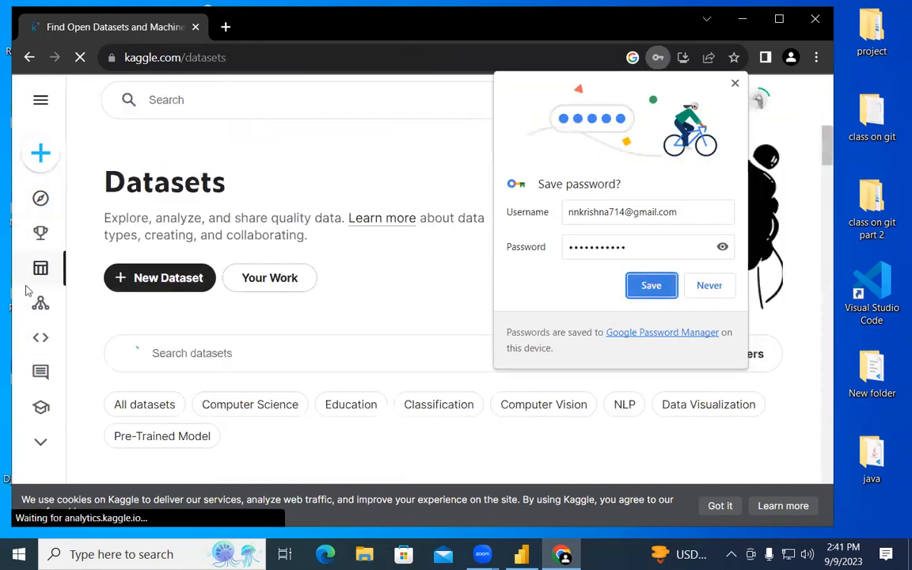
pyautogui.click(217, 100)
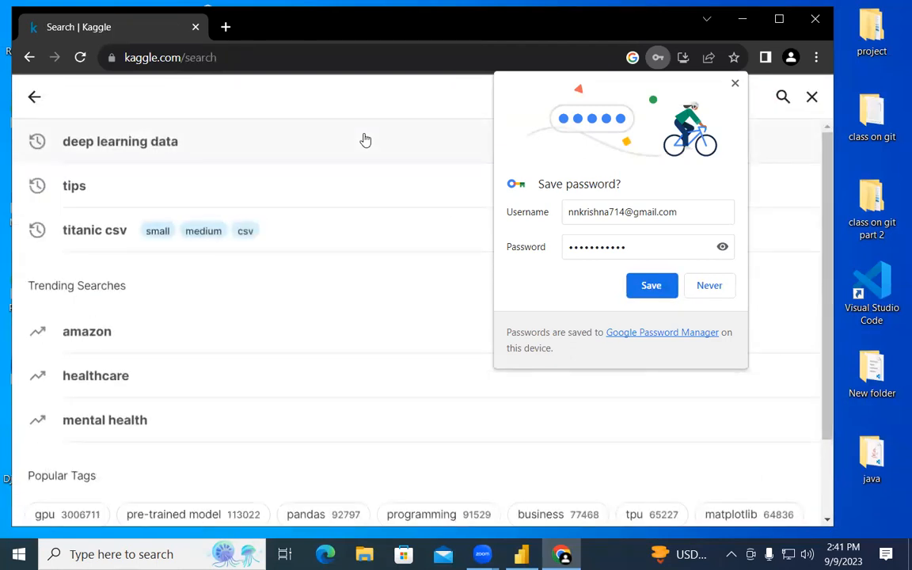
pyautogui.write('super')
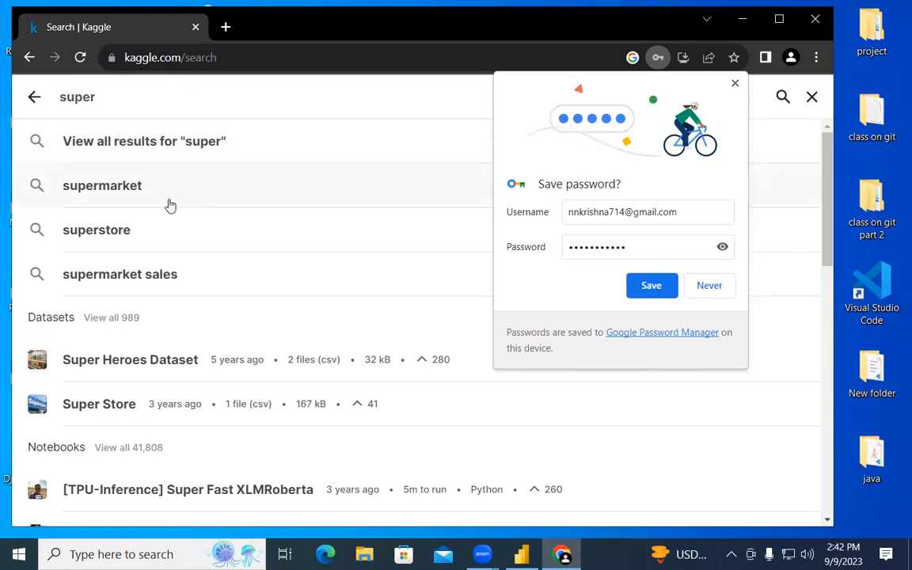
pyautogui.click(128, 229)
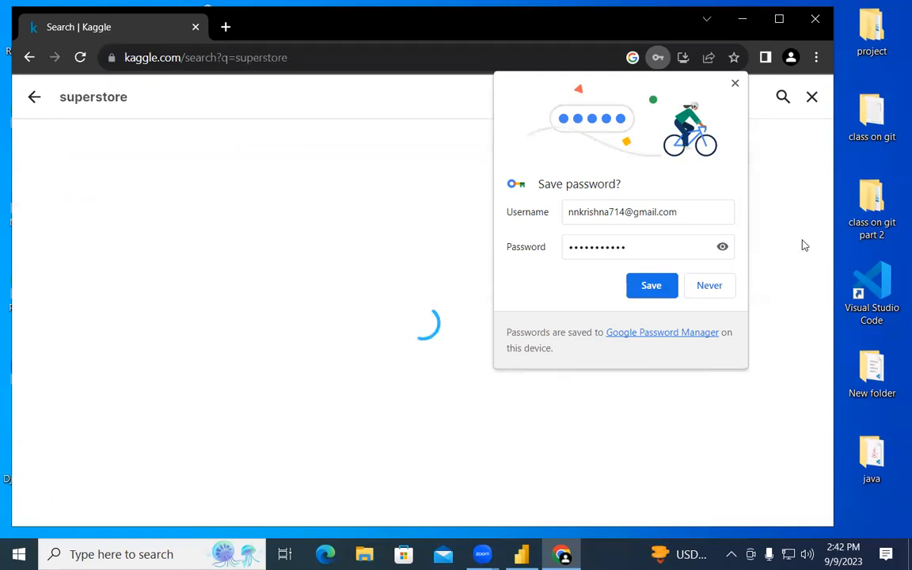
pyautogui.click(734, 84)
# Refine the search to 'superstore sales' and open the Superstore Sales Dataset page.
pyautogui.click(177, 96)
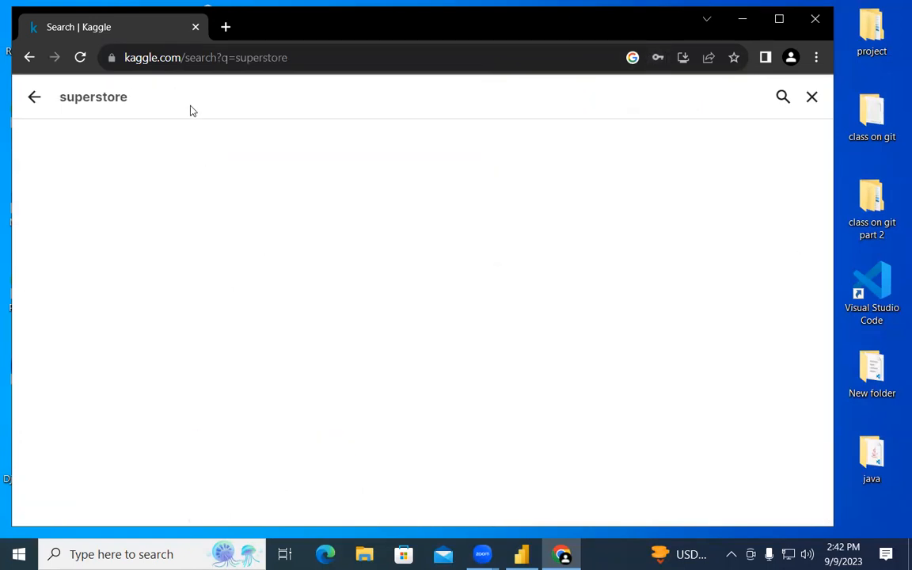
pyautogui.write('sa')
pyautogui.click(171, 182)
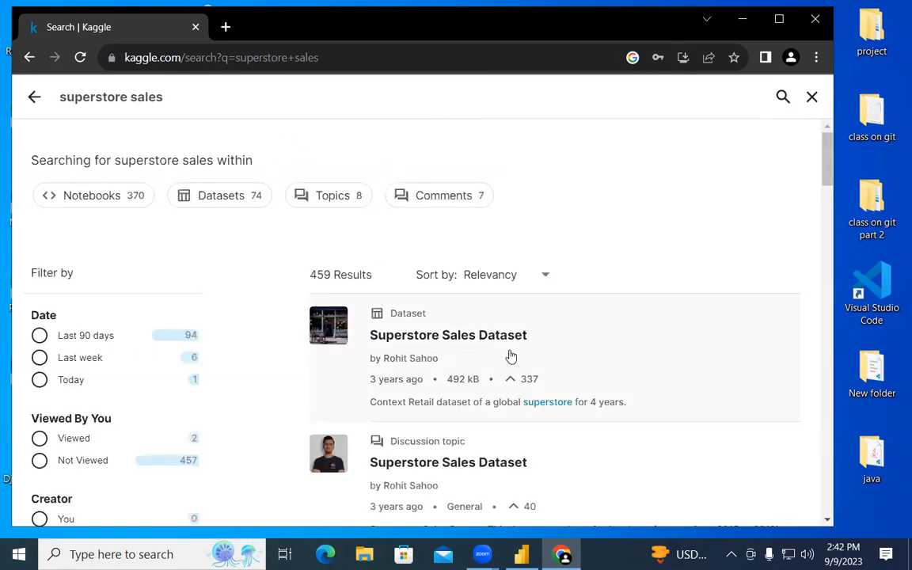
pyautogui.click(393, 337)
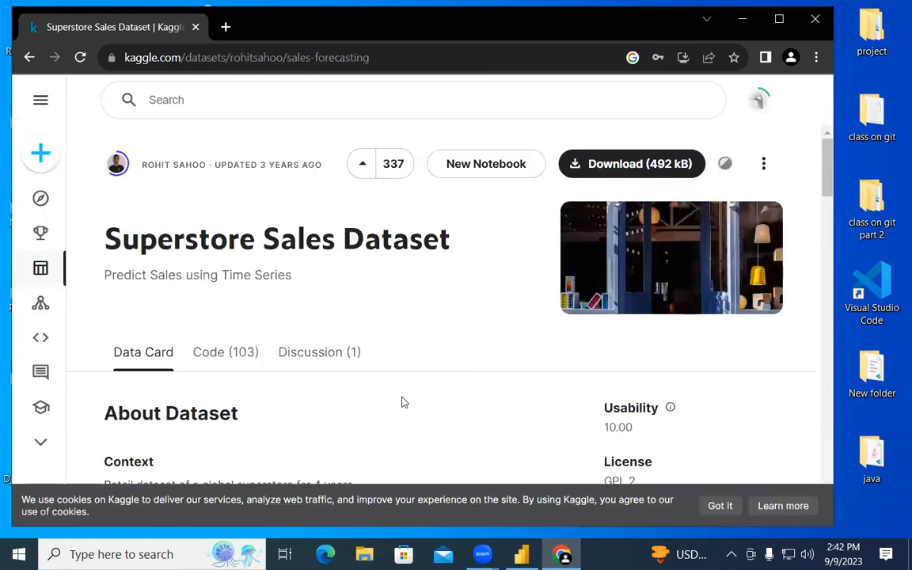
pyautogui.scroll(-2, 401, 402)
pyautogui.scroll(2, 403, 366)
# Download the dataset as archive.zip and open the train CSV inside it.
pyautogui.click(657, 165)
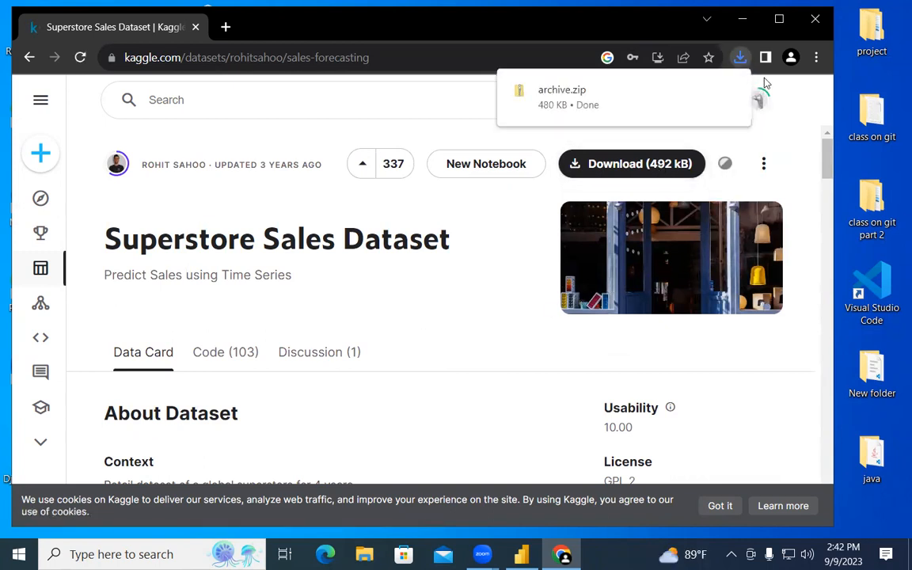
pyautogui.click(558, 96)
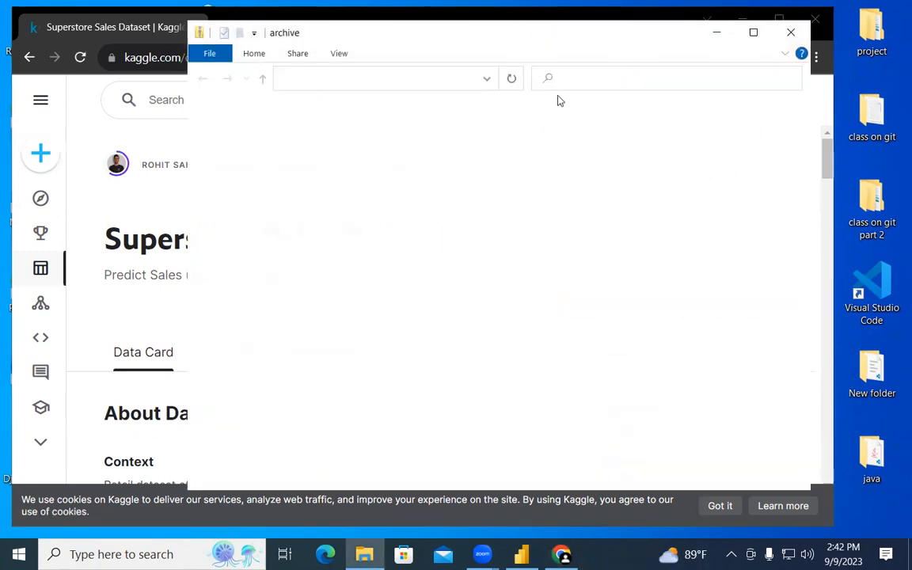
pyautogui.doubleClick(386, 134)
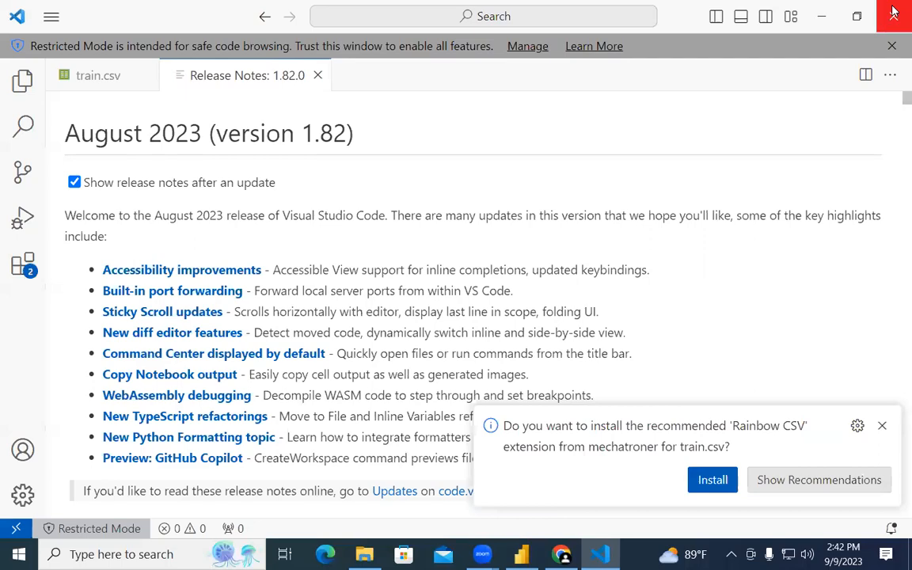
# Scroll through the train.csv contents, then close the preview window.
pyautogui.click(108, 75)
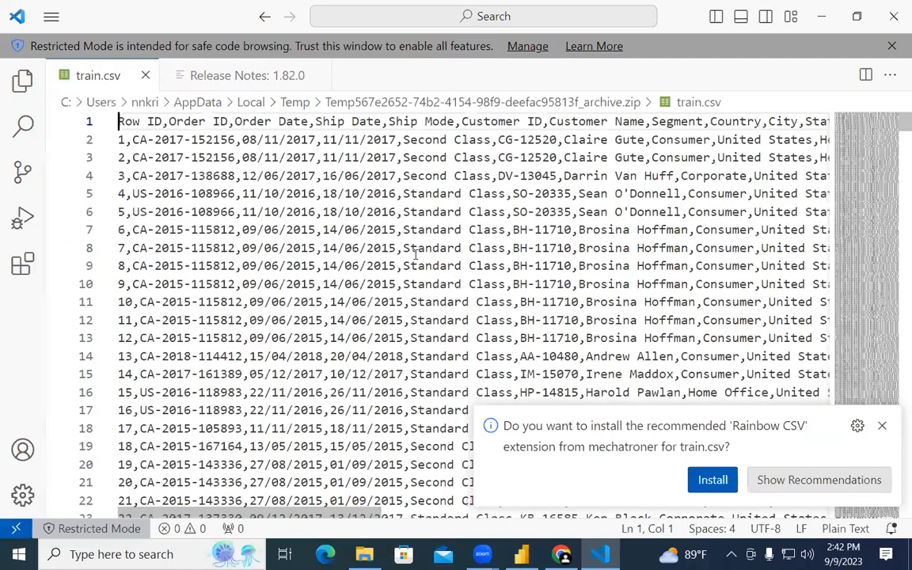
pyautogui.scroll(-14, 415, 253)
pyautogui.scroll(-4, 415, 253)
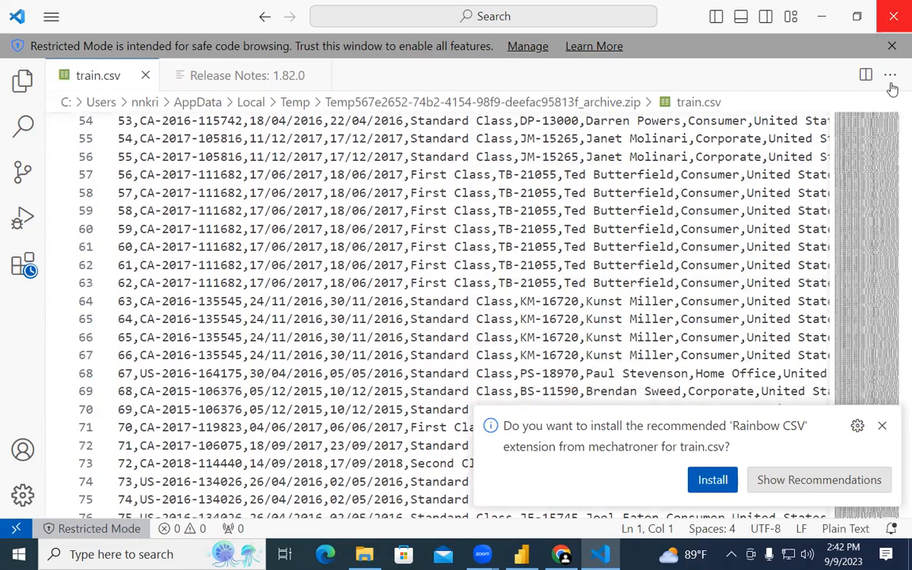
pyautogui.click(892, 17)
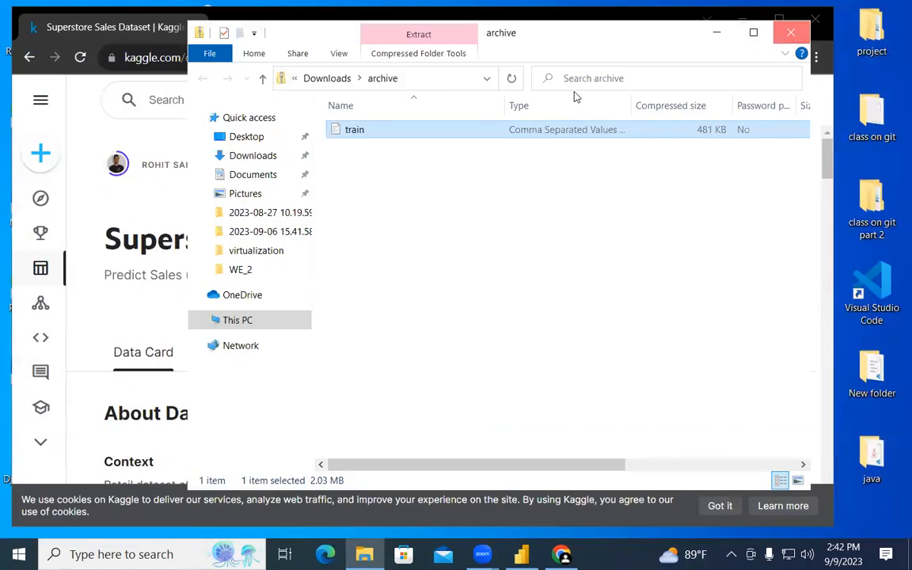
# Close the archive window, return to the results, and browse the Superstore Sales Dataset discussion topic.
pyautogui.click(791, 33)
pyautogui.click(29, 57)
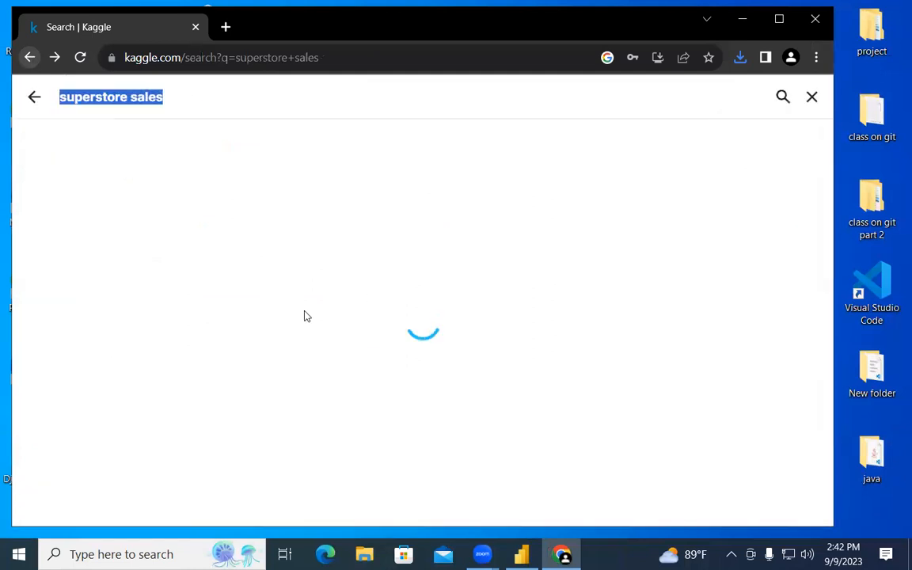
pyautogui.scroll(-3, 457, 366)
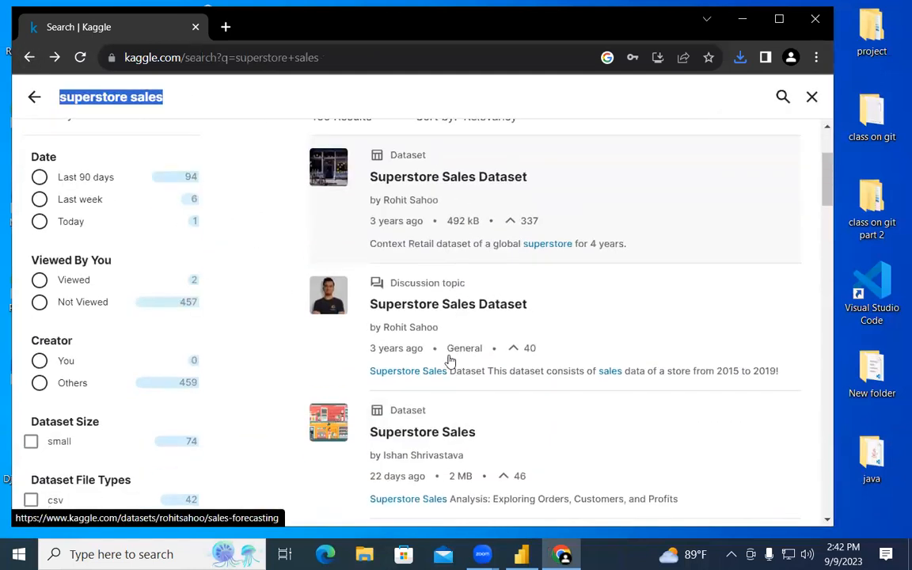
pyautogui.click(449, 311)
pyautogui.scroll(-3, 333, 337)
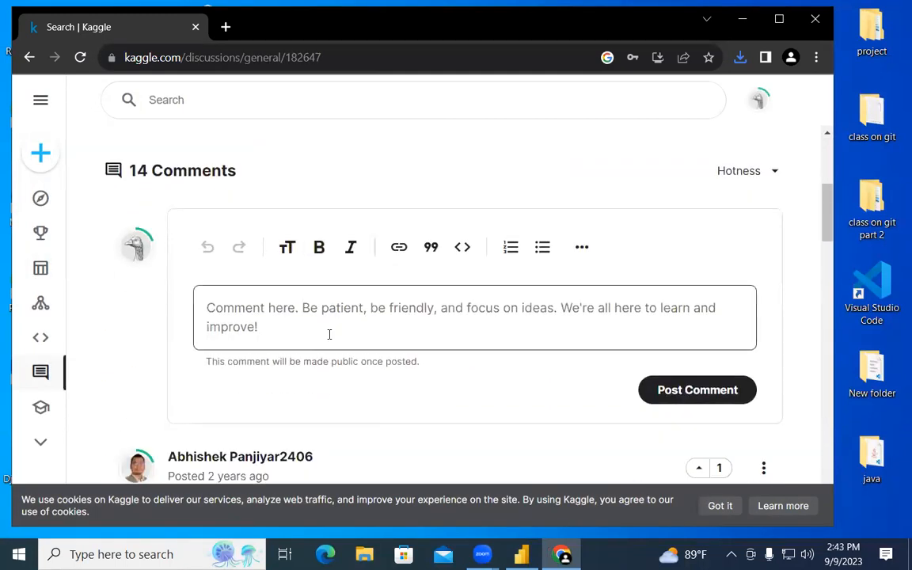
pyautogui.scroll(3, 329, 334)
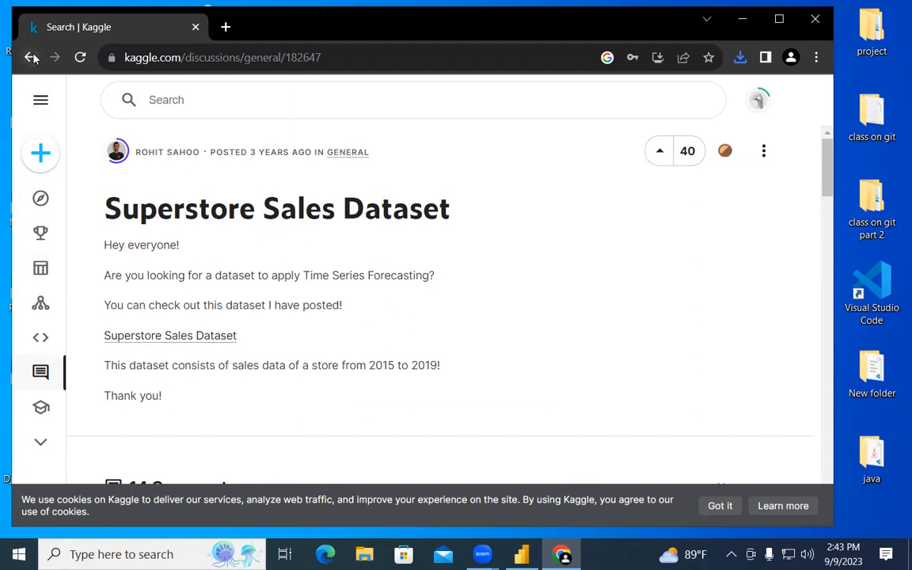
pyautogui.click(30, 56)
# Bring up Kaggle's full search page listing recent searches.
pyautogui.scroll(-3, 341, 366)
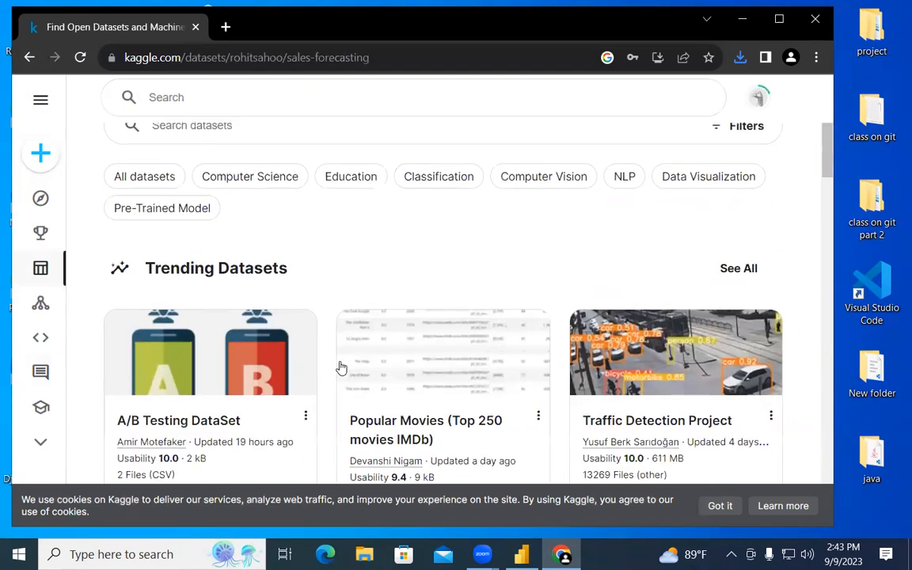
pyautogui.scroll(2, 342, 366)
pyautogui.scroll(2, 340, 366)
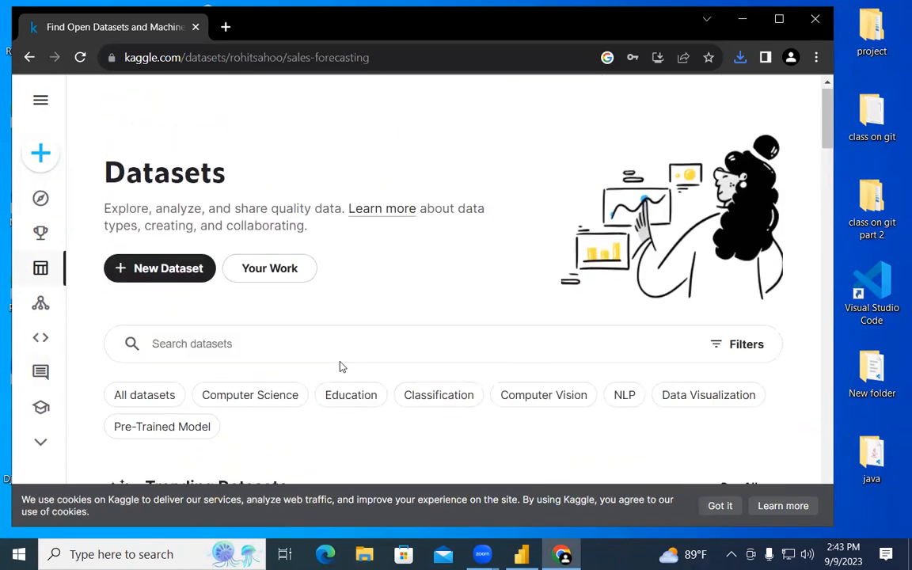
pyautogui.click(246, 102)
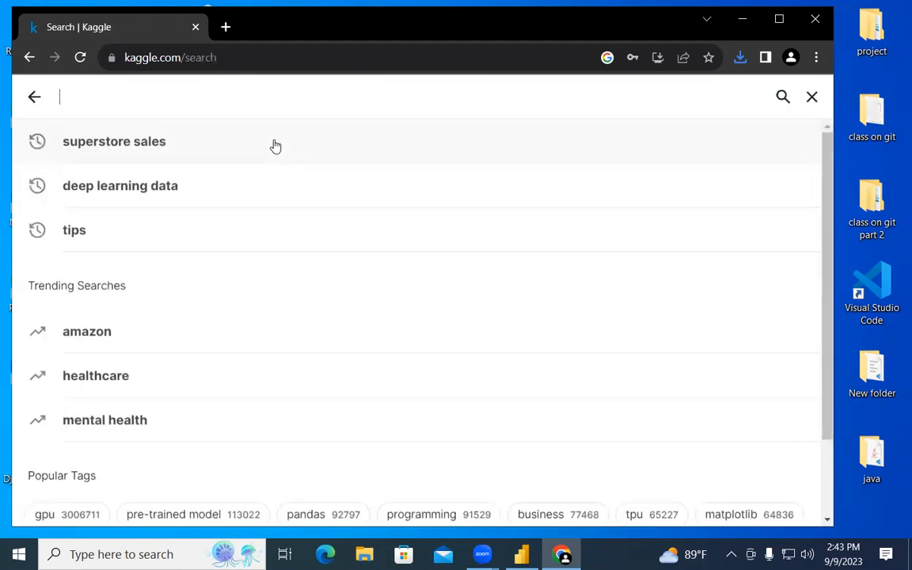
# Search Kaggle for 'superstore sales for eda' and scroll through the results.
pyautogui.click(276, 147)
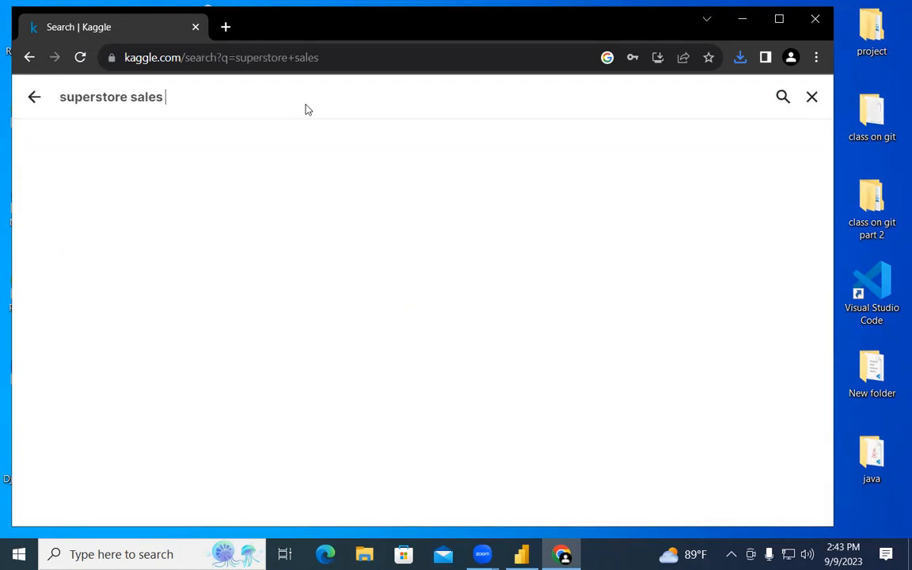
pyautogui.write('for eda')
pyautogui.press('Return')
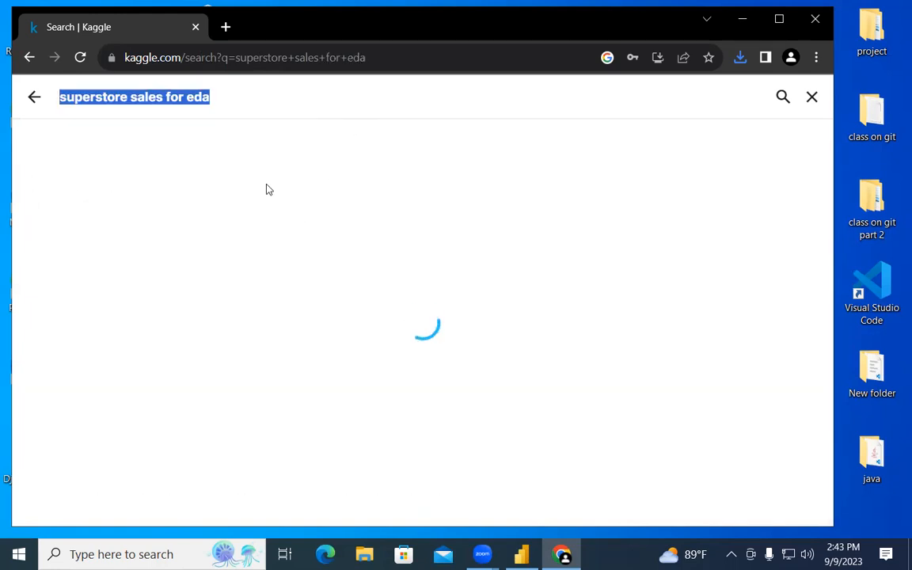
pyautogui.scroll(-5, 563, 340)
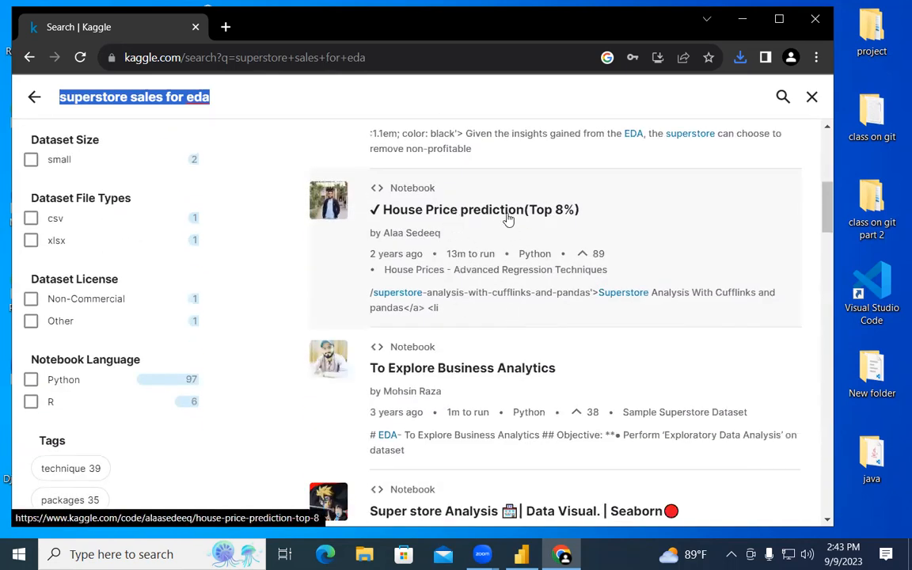
pyautogui.scroll(-2, 506, 349)
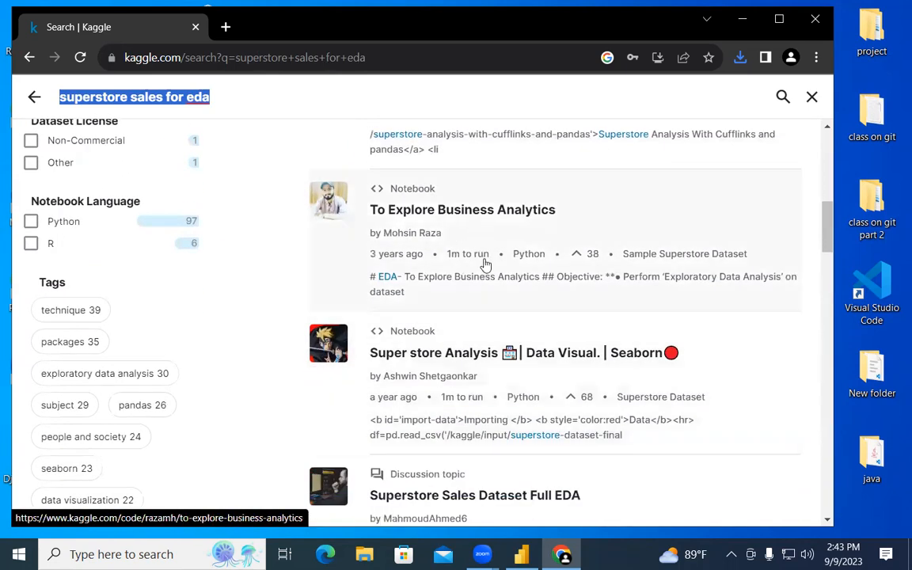
pyautogui.scroll(-1, 455, 269)
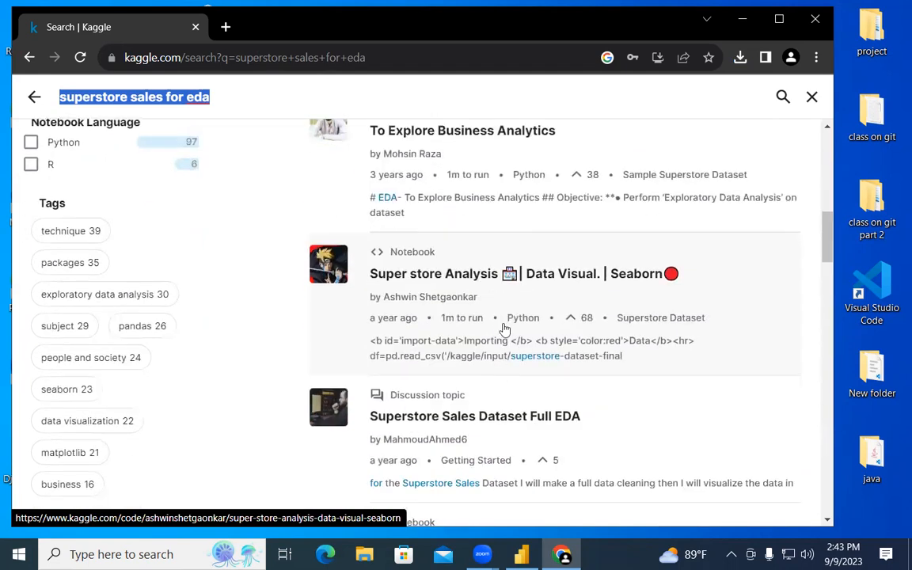
pyautogui.scroll(-1, 504, 328)
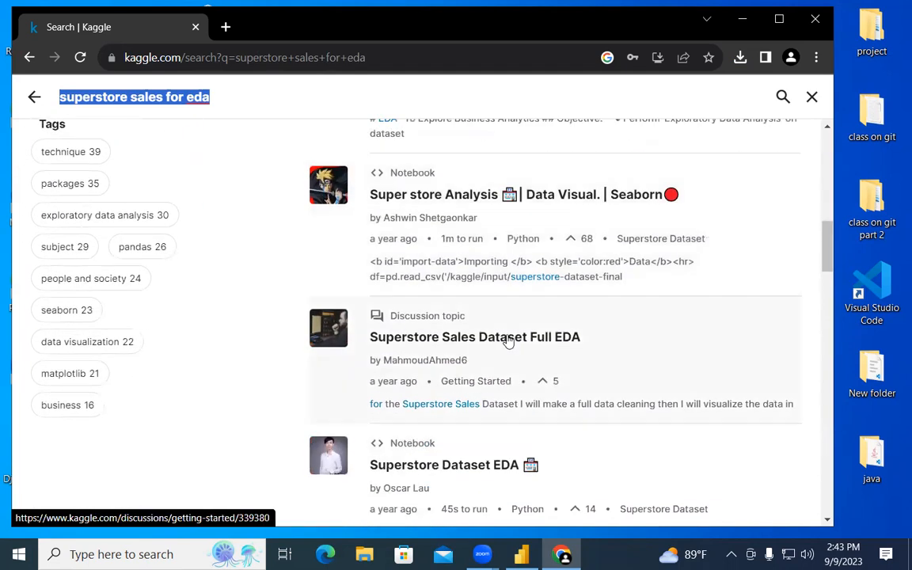
# Open the Full EDA discussion and its Store Sales EDA notebook in a new tab.
pyautogui.click(507, 340)
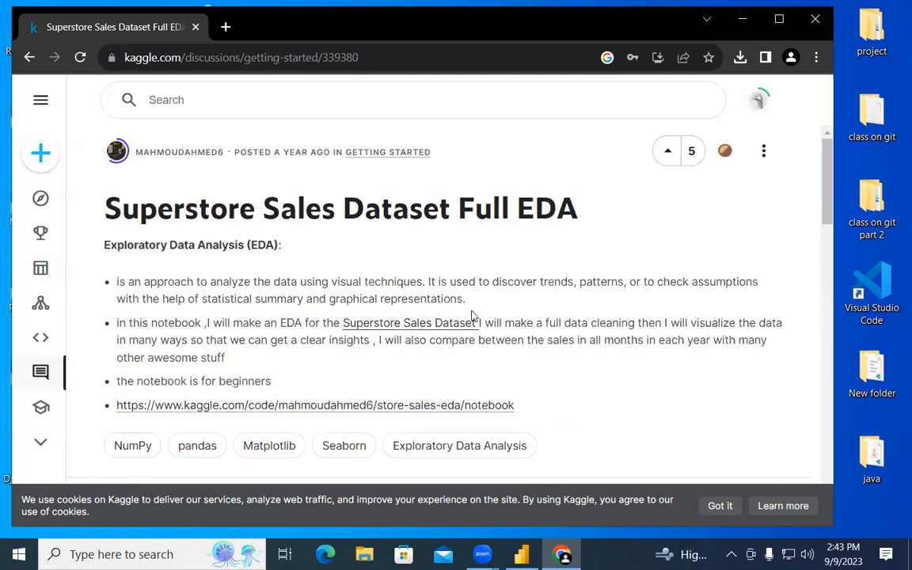
pyautogui.click(390, 405)
pyautogui.click(103, 27)
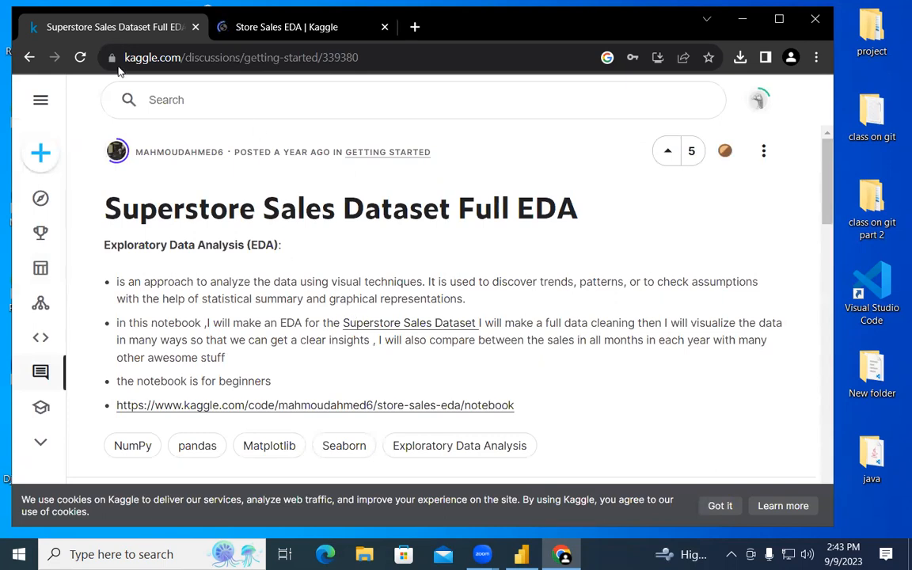
pyautogui.click(29, 57)
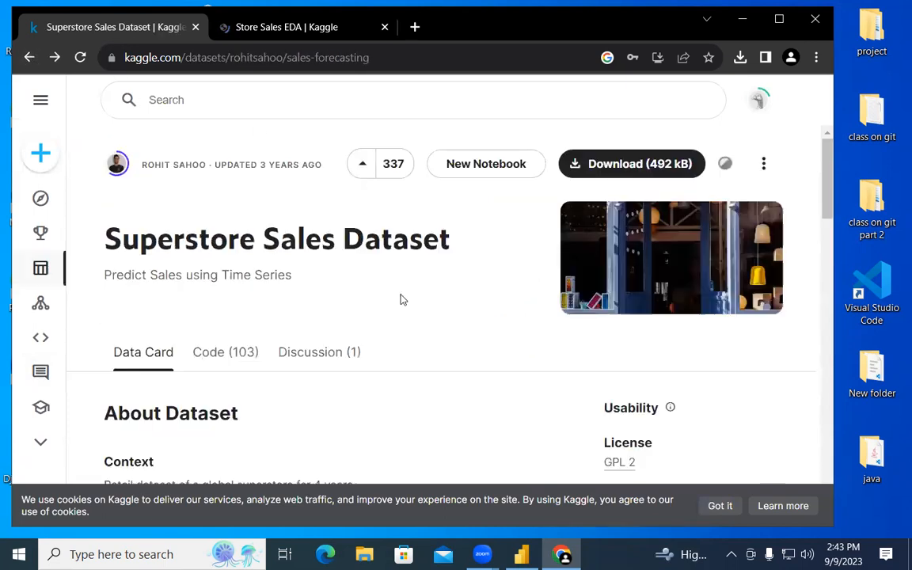
pyautogui.scroll(2, 400, 294)
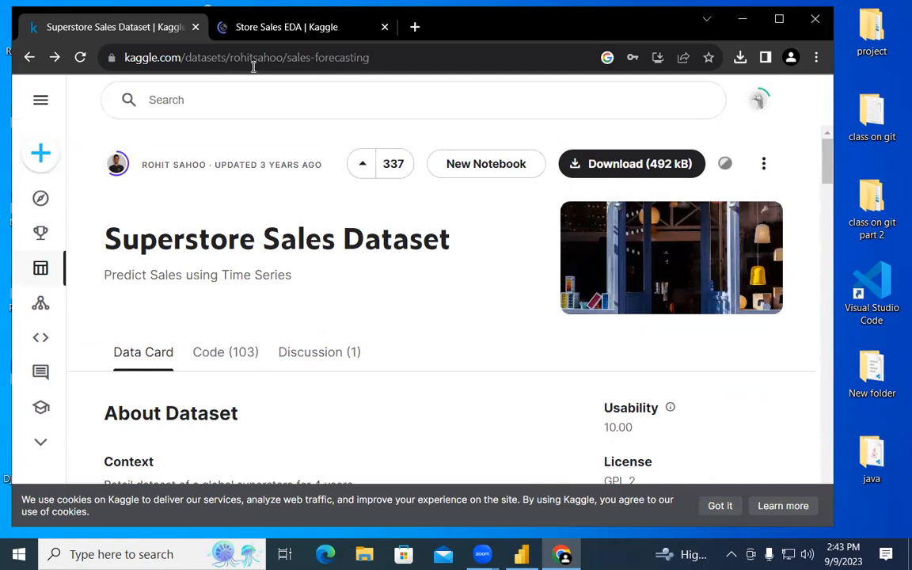
# Glance at the Store Sales EDA notebook tab, then return to the dataset tab.
pyautogui.hotkey('ctrl', 'Tab')
pyautogui.scroll(-4, 328, 250)
pyautogui.scroll(4, 327, 249)
pyautogui.click(77, 36)
# Return to the eda results and browse the Superstore Dataset EDA notebook.
pyautogui.click(30, 57)
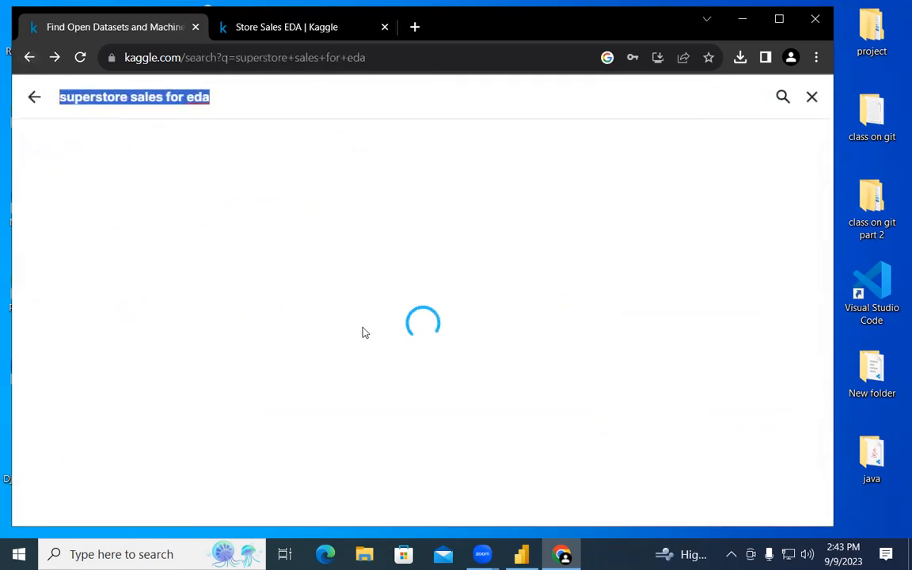
pyautogui.scroll(-10, 396, 348)
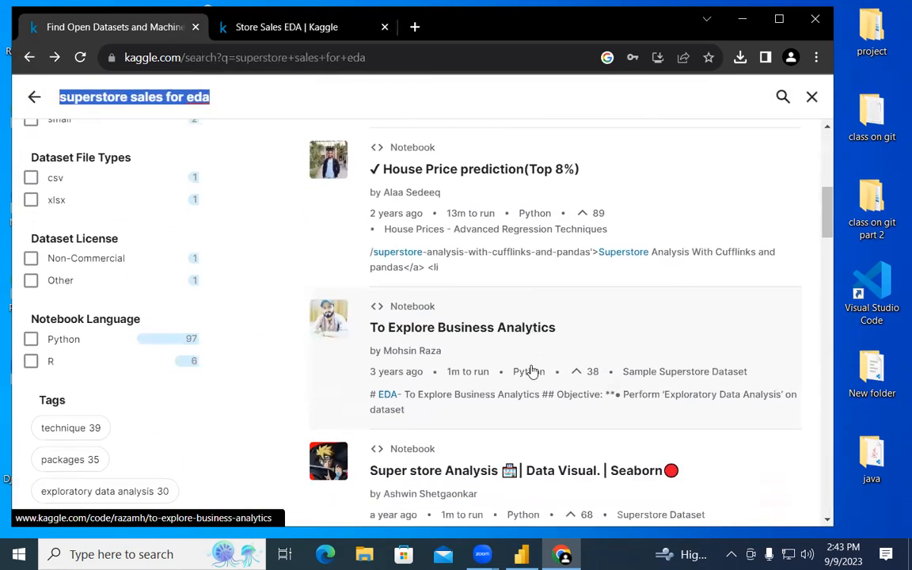
pyautogui.scroll(-5, 483, 321)
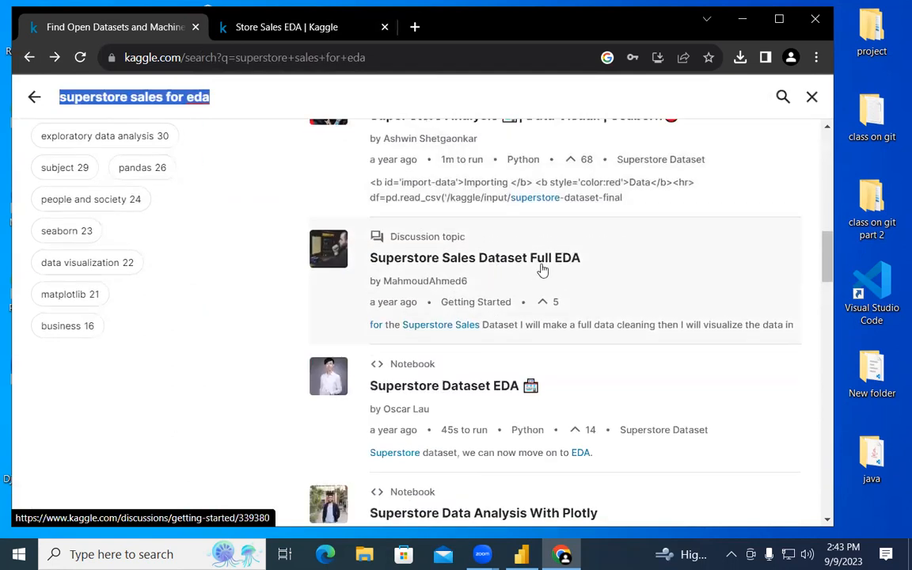
pyautogui.scroll(-1, 542, 270)
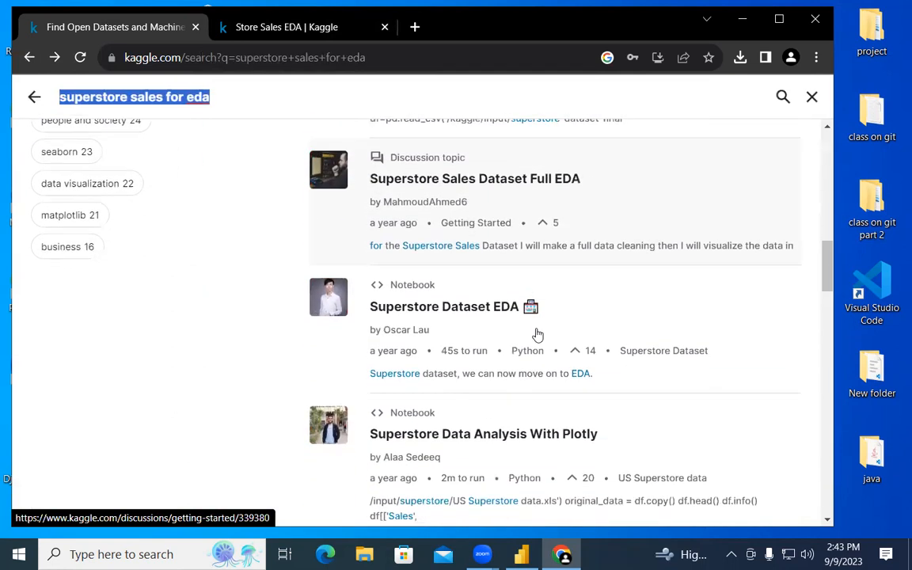
pyautogui.click(483, 313)
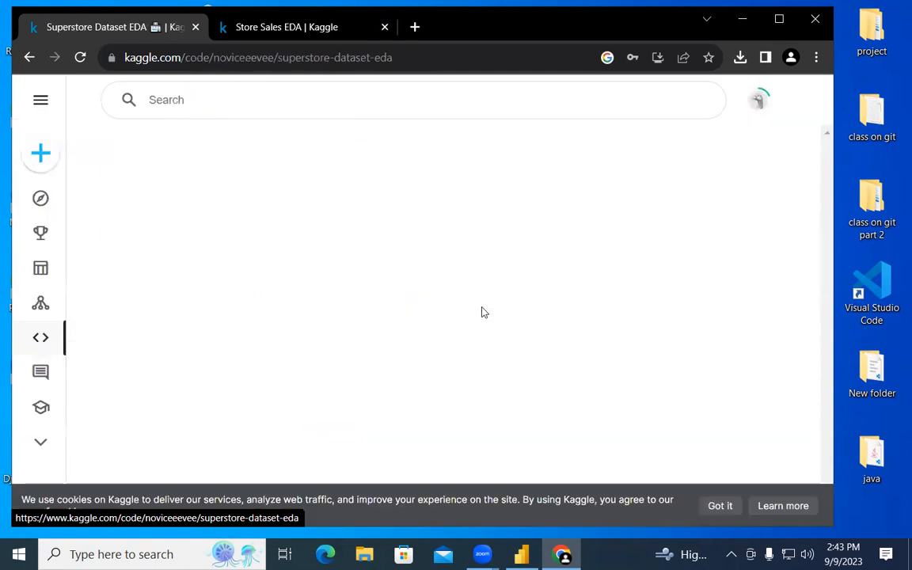
pyautogui.scroll(-2, 484, 314)
pyautogui.scroll(2, 486, 315)
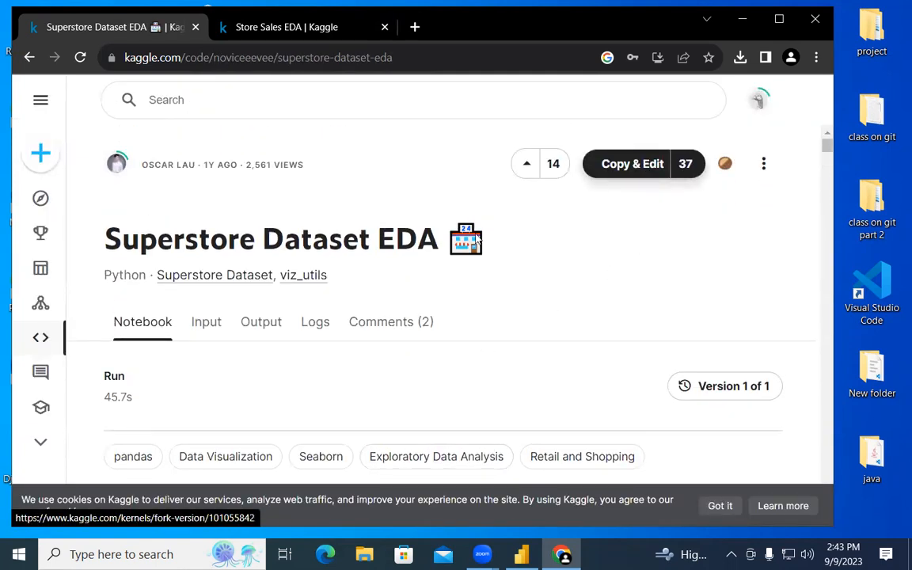
pyautogui.scroll(-1, 538, 320)
pyautogui.scroll(-2, 539, 320)
pyautogui.scroll(3, 542, 320)
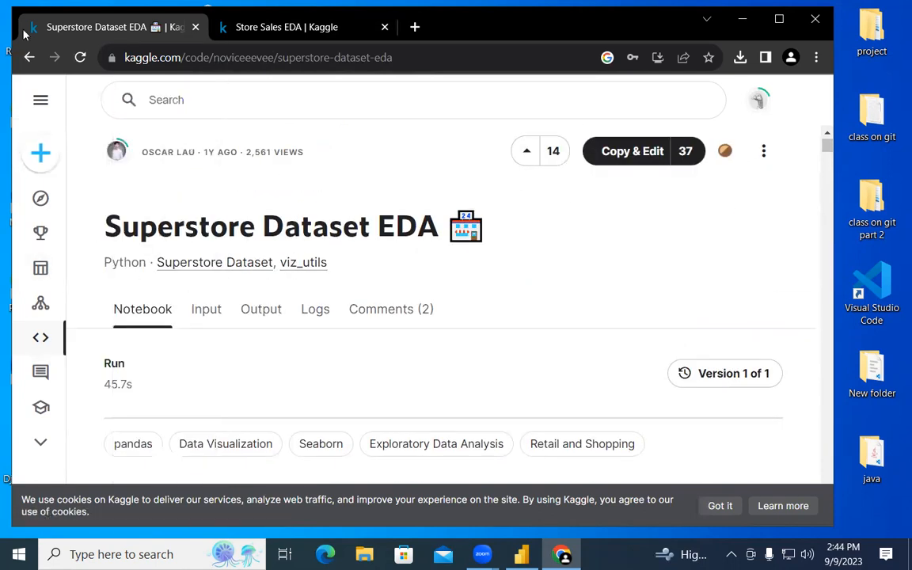
# Filter the results to csv datasets, open Superstore Sales Dataset, then close the browser.
pyautogui.click(30, 58)
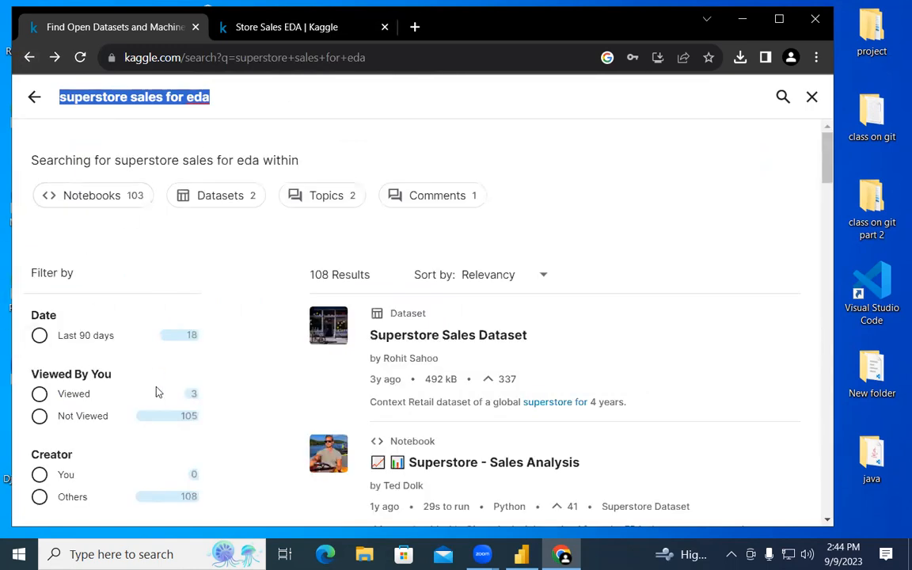
pyautogui.scroll(-5, 157, 392)
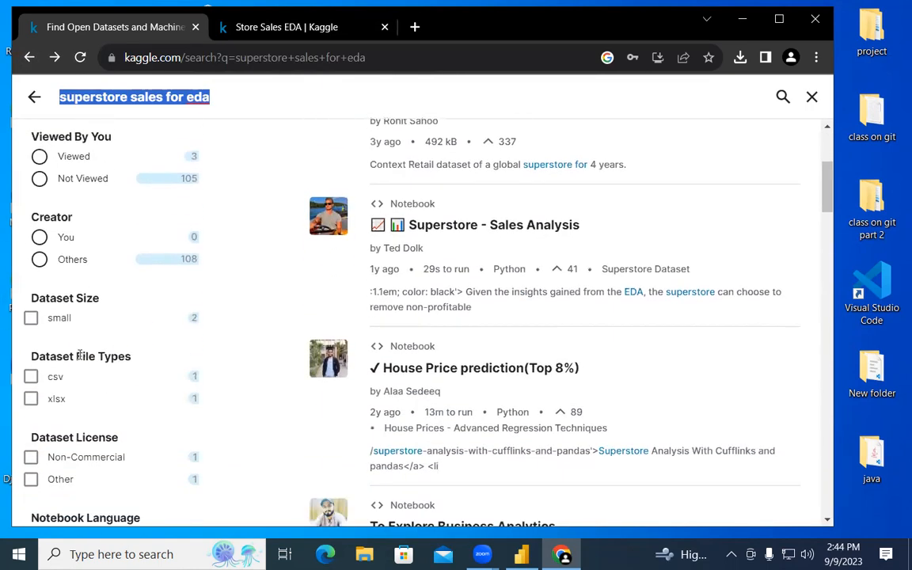
pyautogui.scroll(-3, 79, 356)
pyautogui.click(30, 218)
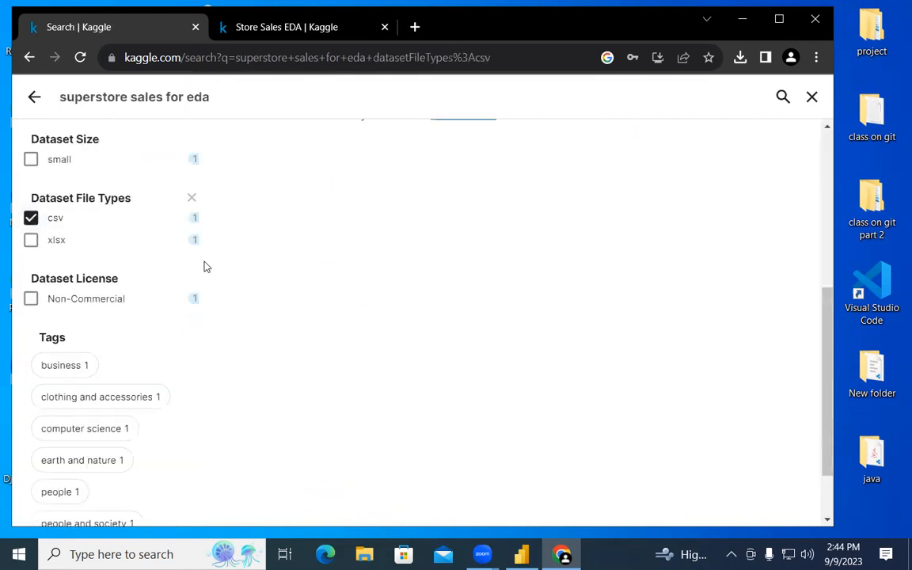
pyautogui.scroll(2, 182, 284)
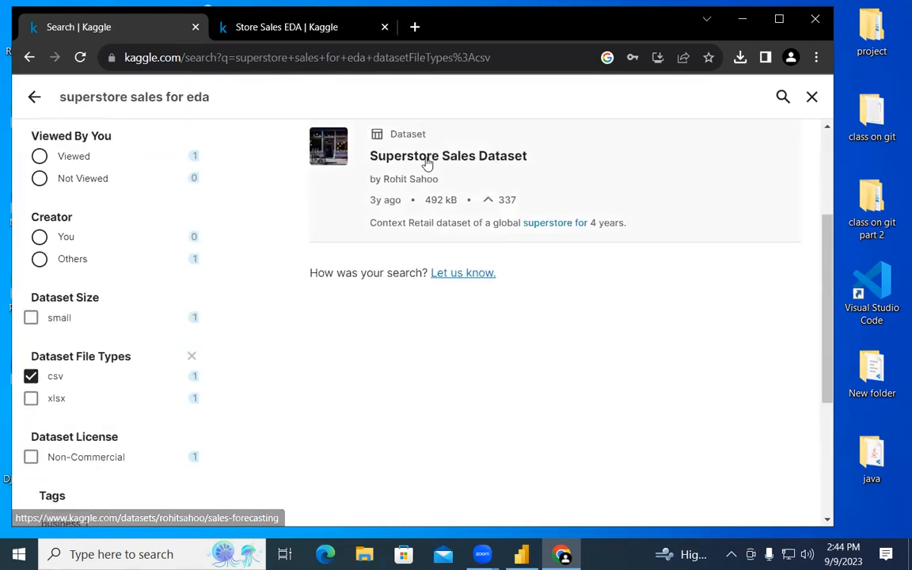
pyautogui.click(520, 162)
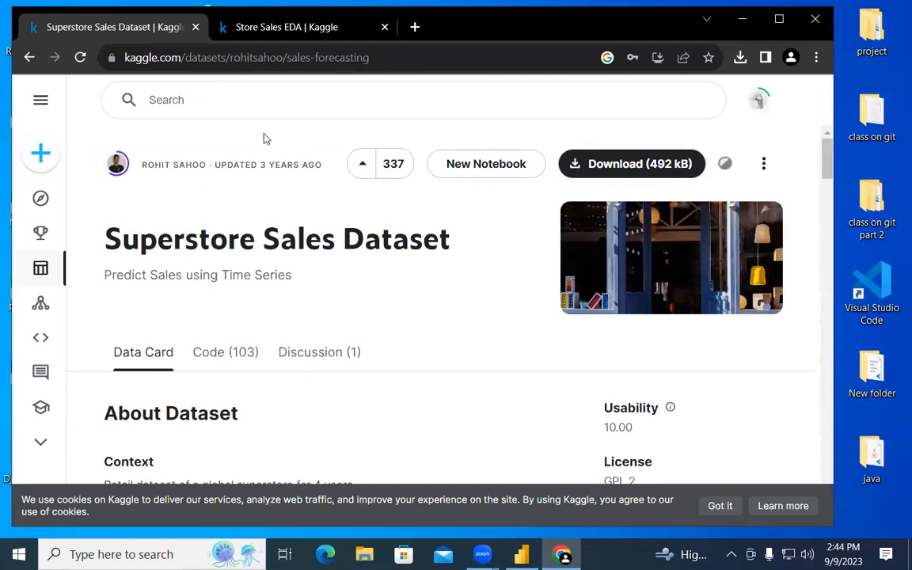
pyautogui.hotkey('alt', 'F4')
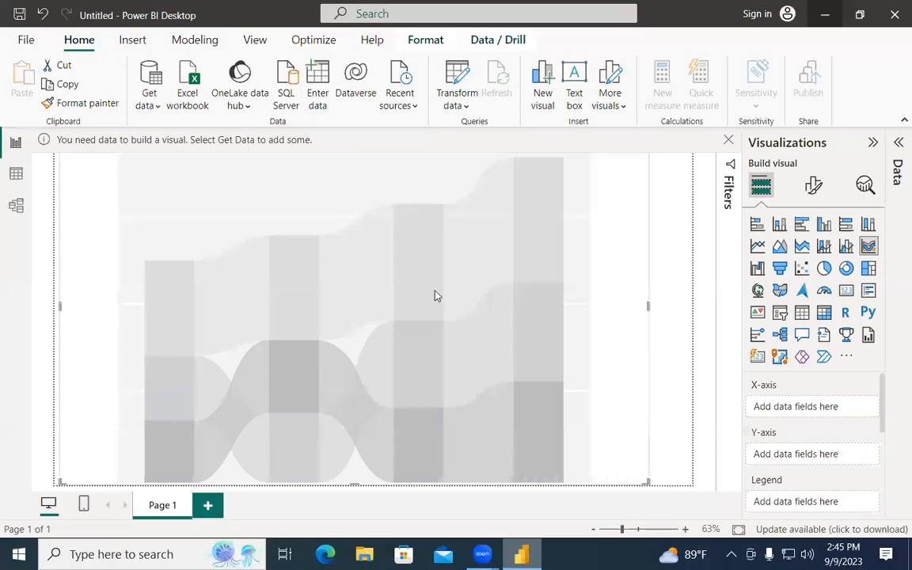
# Minimize Power BI Desktop so the Windows desktop is visible.
pyautogui.click(820, 13)
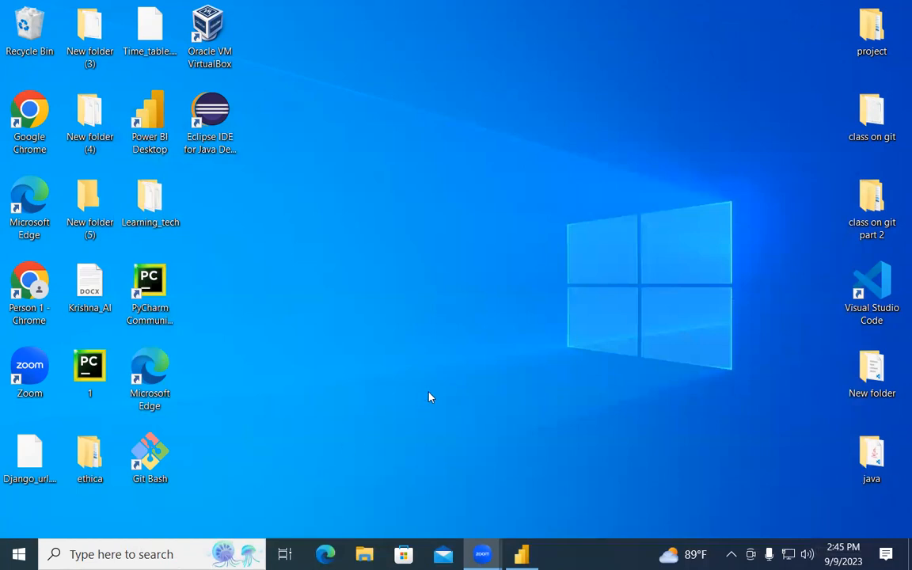
# In File Explorer, look inside the downloaded archive, then browse to the WE_2 folder.
pyautogui.press('super+e')
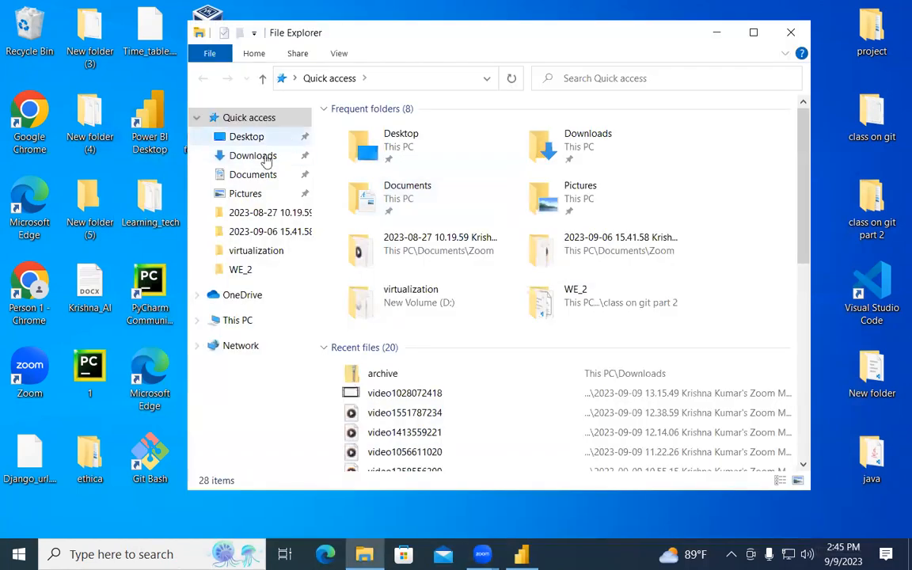
pyautogui.click(253, 155)
pyautogui.doubleClick(427, 150)
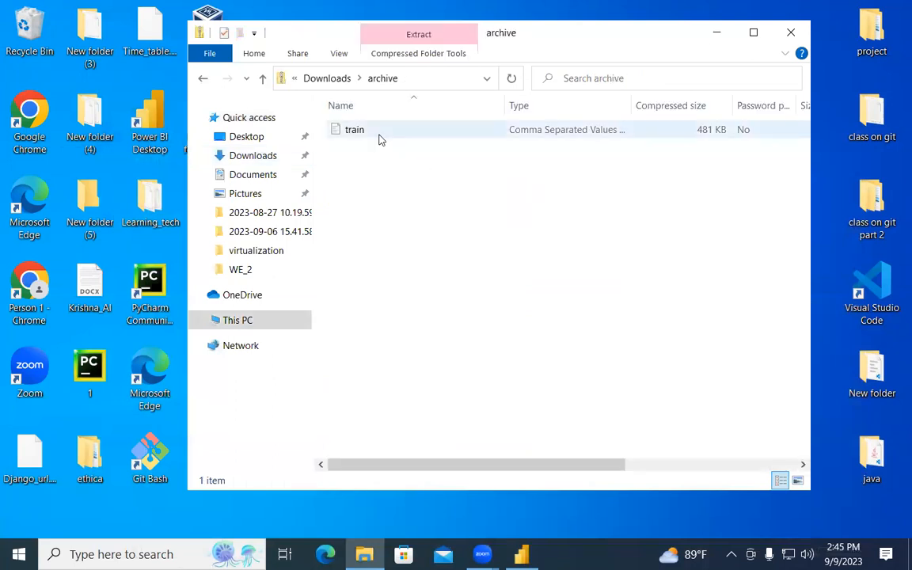
pyautogui.click(204, 82)
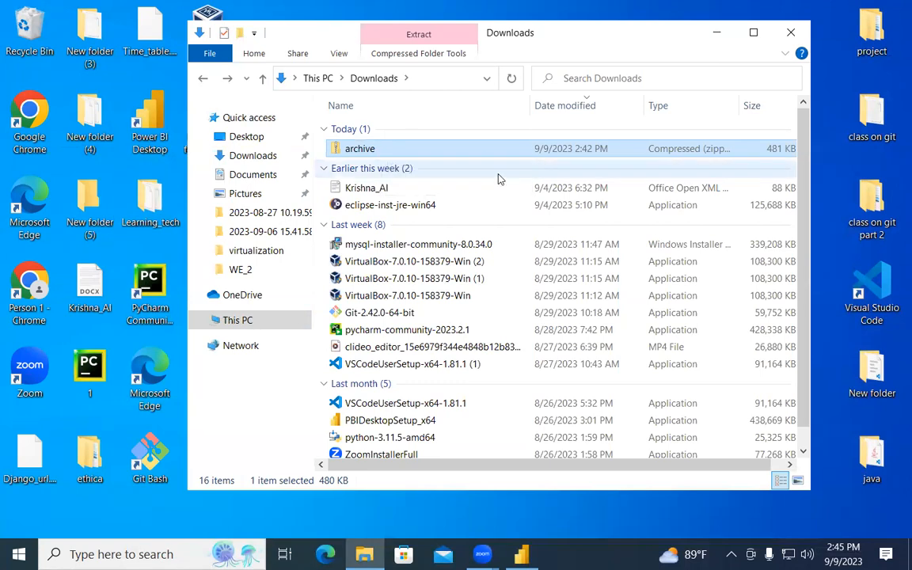
pyautogui.click(788, 32)
pyautogui.doubleClick(871, 119)
pyautogui.click(808, 54)
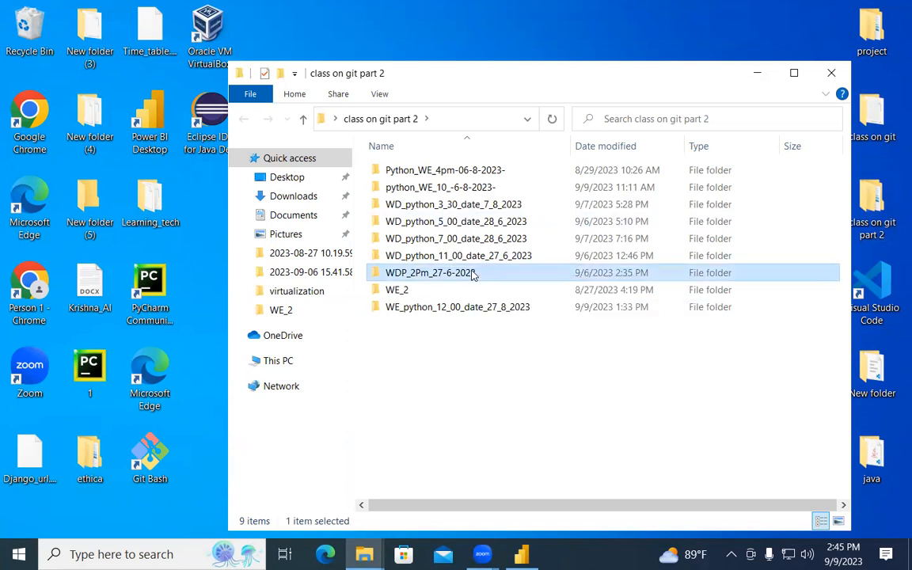
pyautogui.doubleClick(431, 272)
pyautogui.scroll(-2, 545, 289)
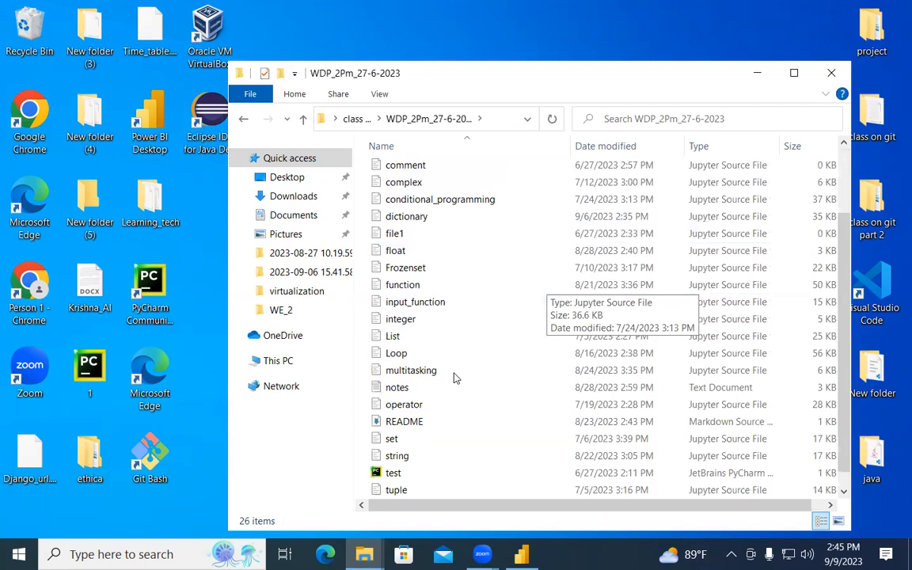
pyautogui.scroll(2, 455, 378)
pyautogui.click(243, 119)
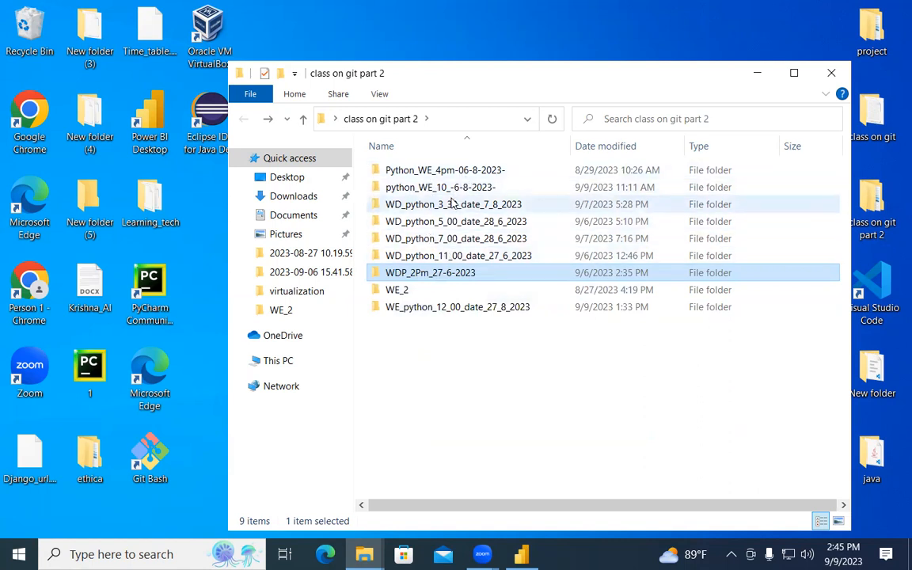
pyautogui.doubleClick(422, 292)
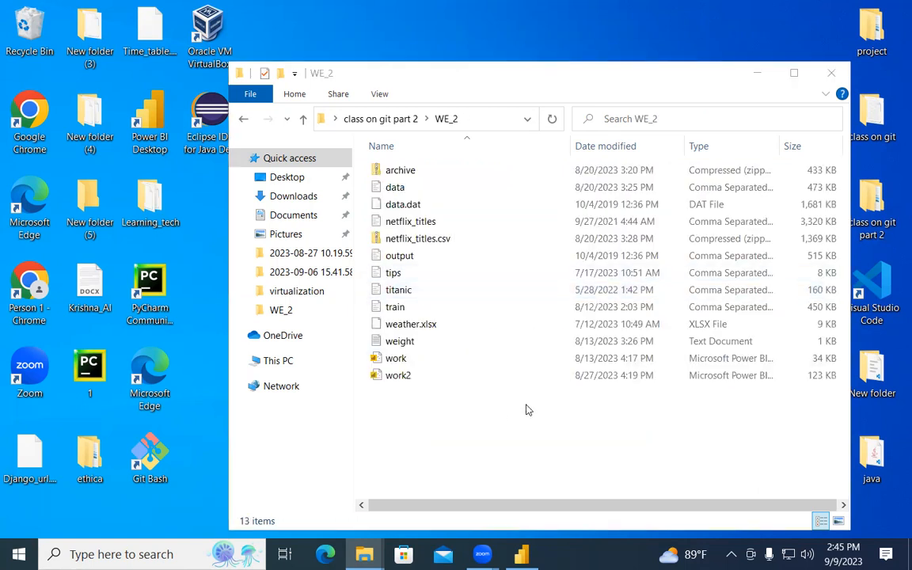
# Delete WE_2's old archive zip and the netflix_titles.csv zip.
pyautogui.hotkey('ctrl', 'v')
pyautogui.click(454, 107)
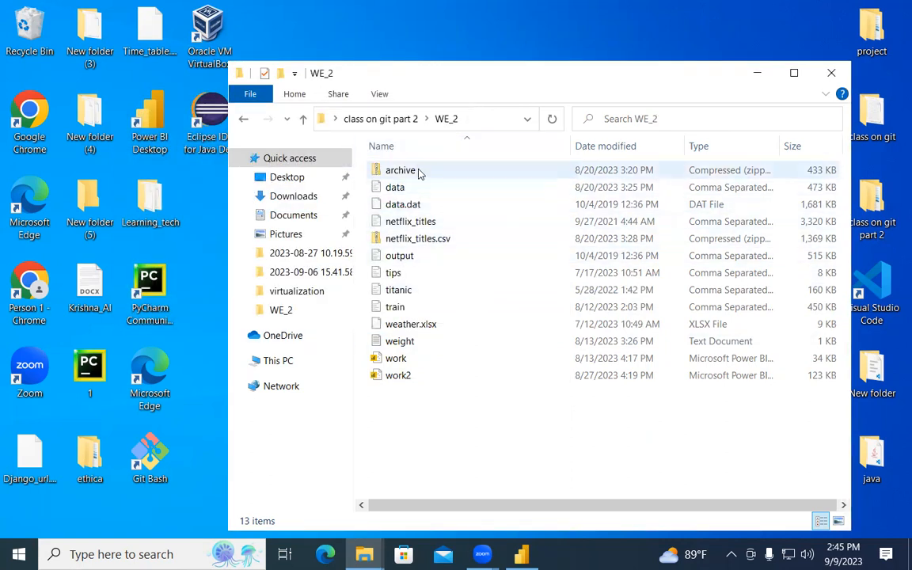
pyautogui.click(420, 173)
pyautogui.press('Delete')
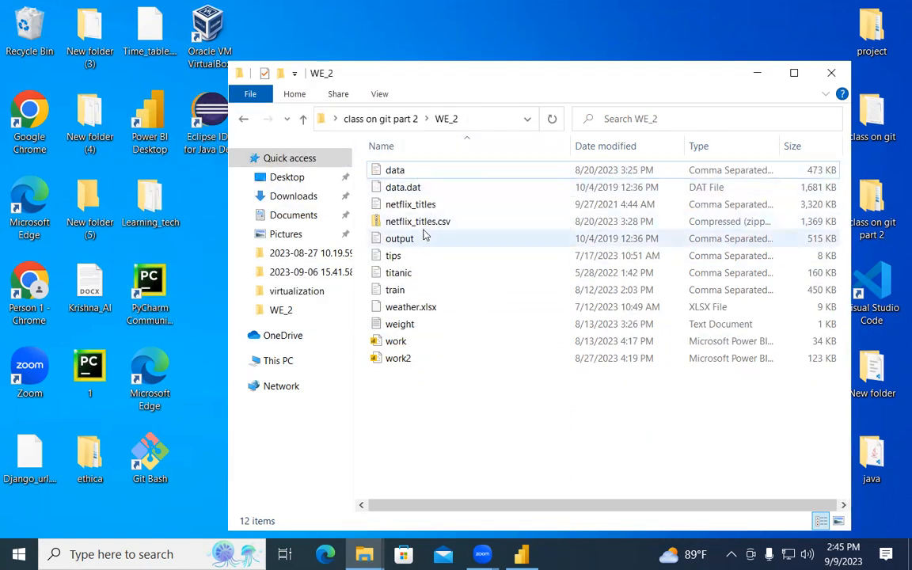
pyautogui.click(430, 222)
pyautogui.press('Delete')
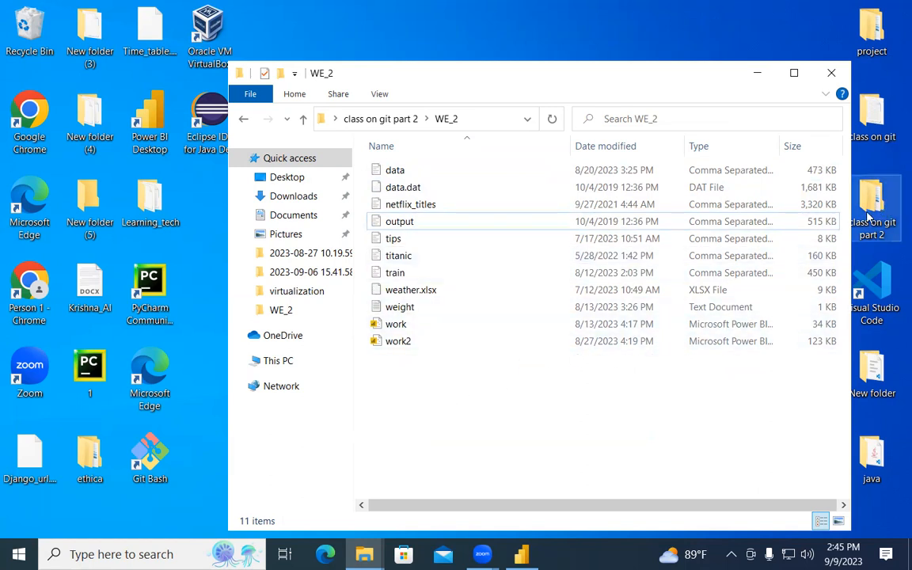
# Move the downloaded archive zip from Downloads into WE_2.
pyautogui.hotkey('alt', 'Tab')
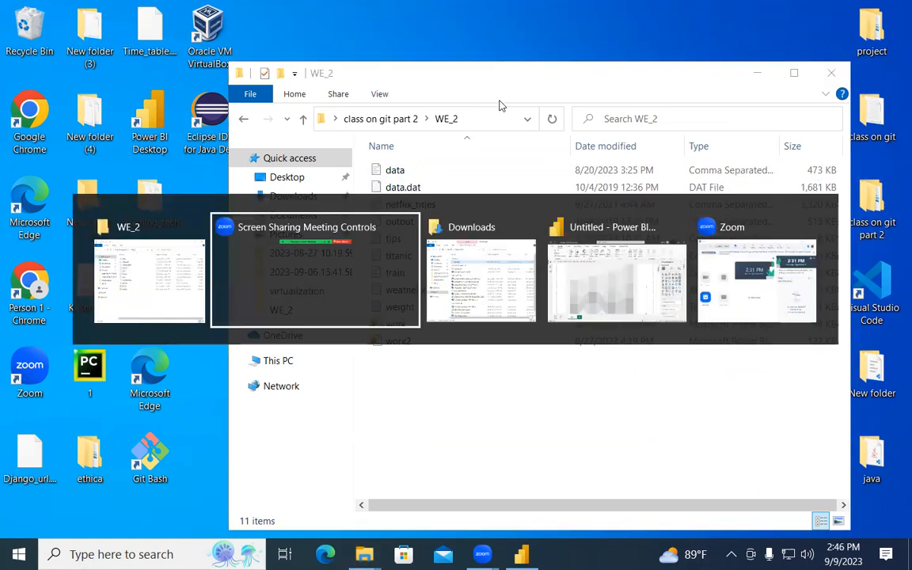
pyautogui.hotkey('ctrl', 'x')
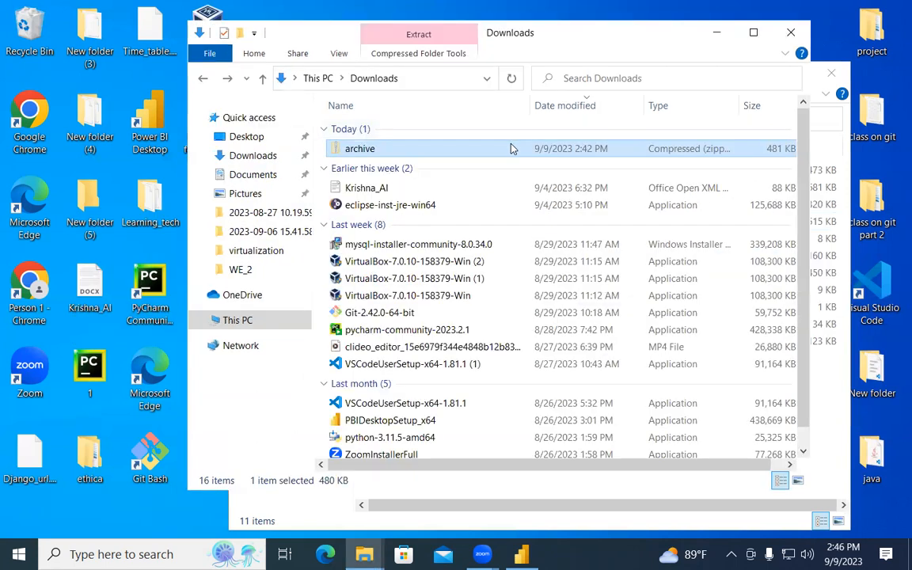
pyautogui.hotkey('alt', 'Tab')
pyautogui.hotkey('ctrl', 'v')
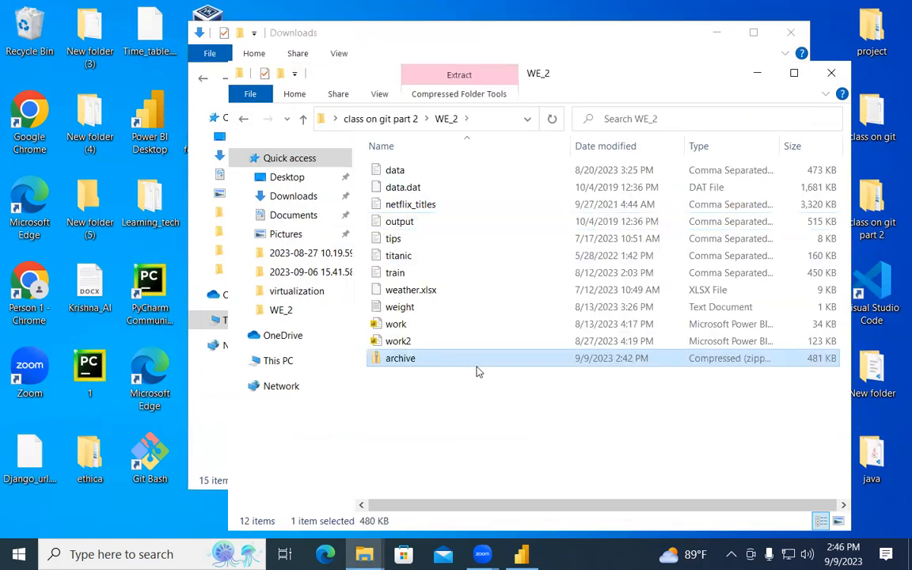
# Extract the archive and move its train.csv into WE_2, replacing the existing copy.
pyautogui.rightClick(438, 358)
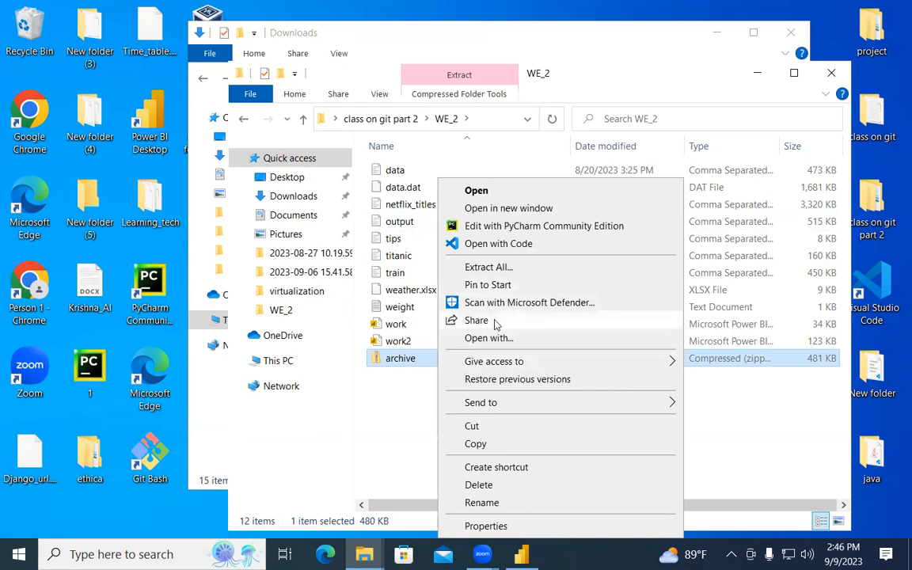
pyautogui.click(504, 268)
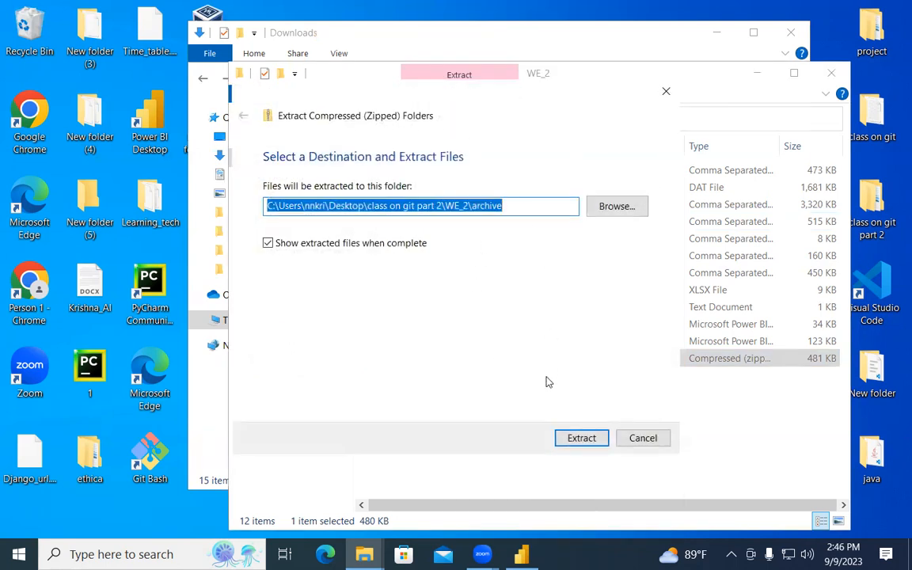
pyautogui.click(570, 438)
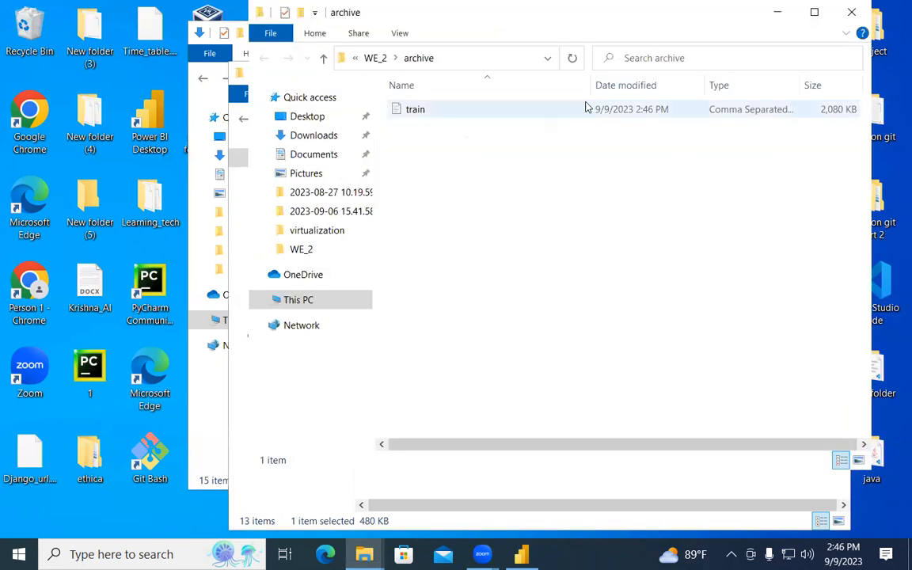
pyautogui.click(576, 115)
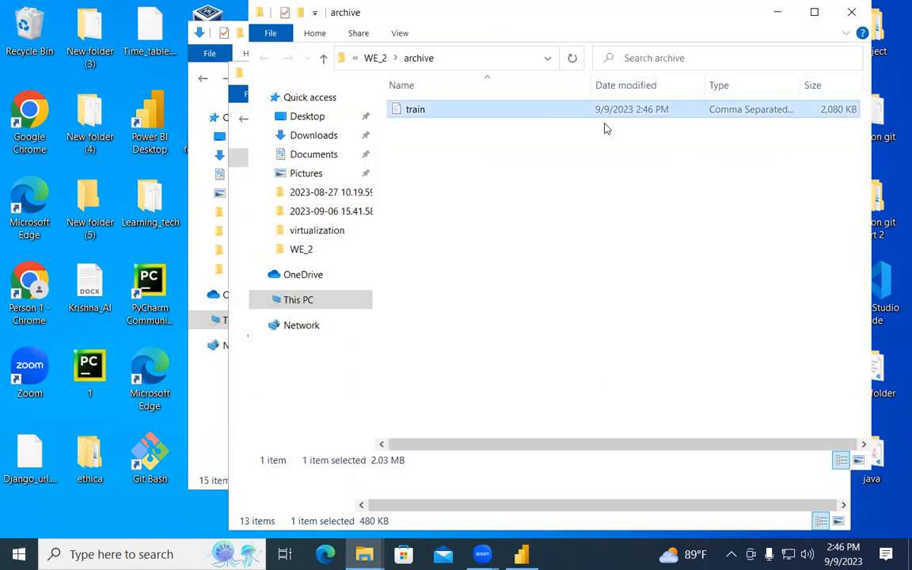
pyautogui.click(777, 12)
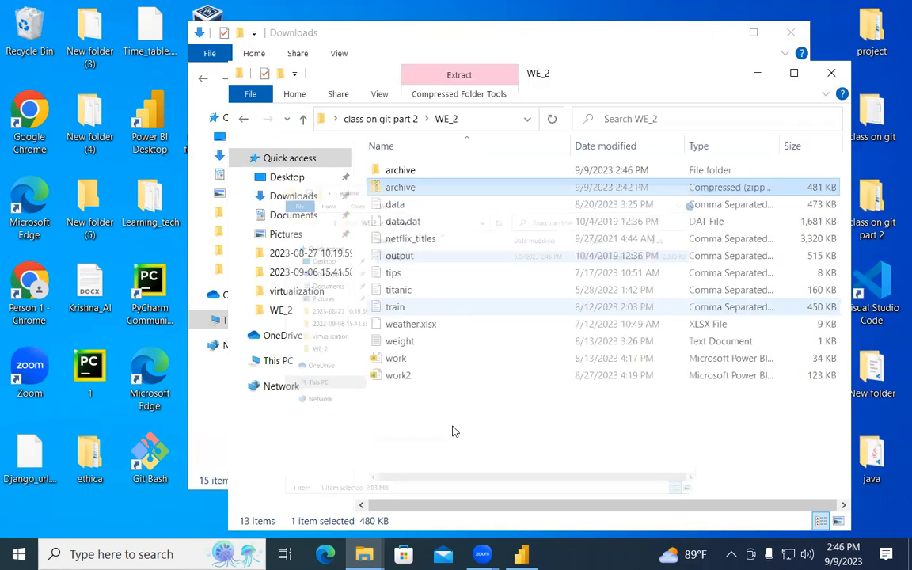
pyautogui.click(441, 428)
pyautogui.hotkey('ctrl', 'v')
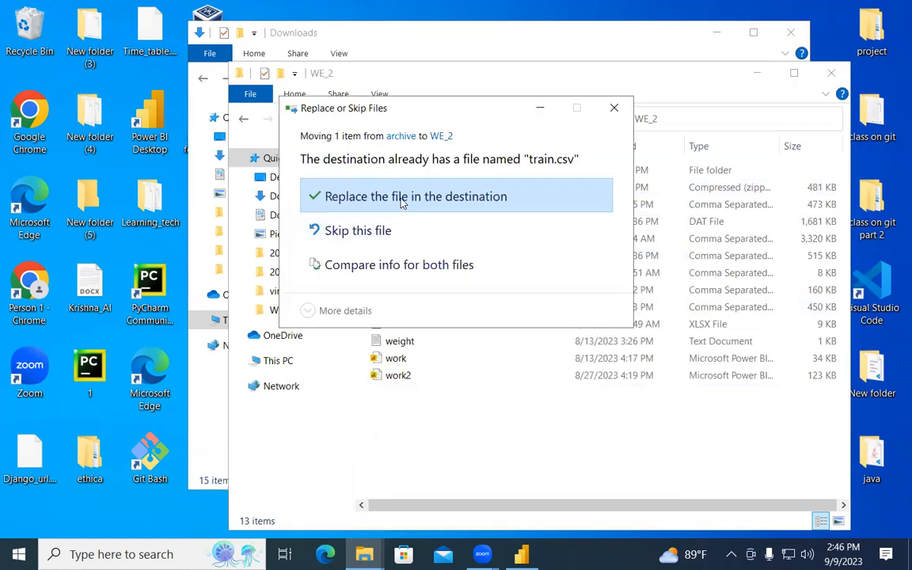
pyautogui.click(401, 198)
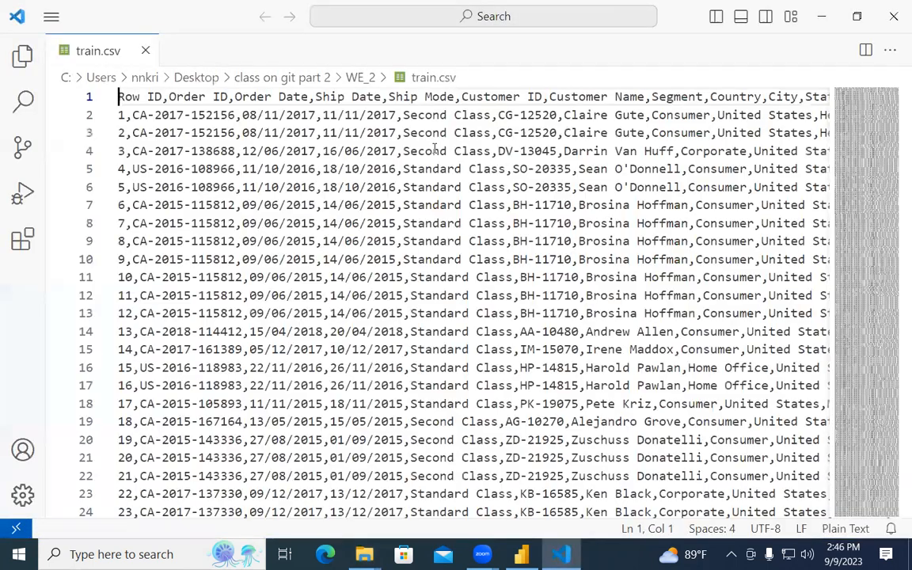
# Inspect train.csv in VS Code to confirm the header row is comma-separated.
pyautogui.scroll(-3, 481, 235)
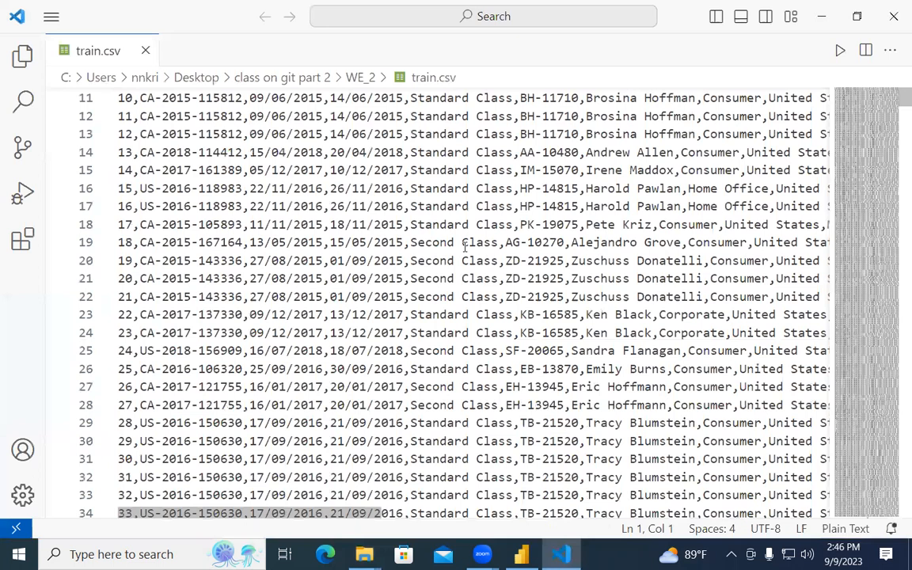
pyautogui.scroll(3, 466, 244)
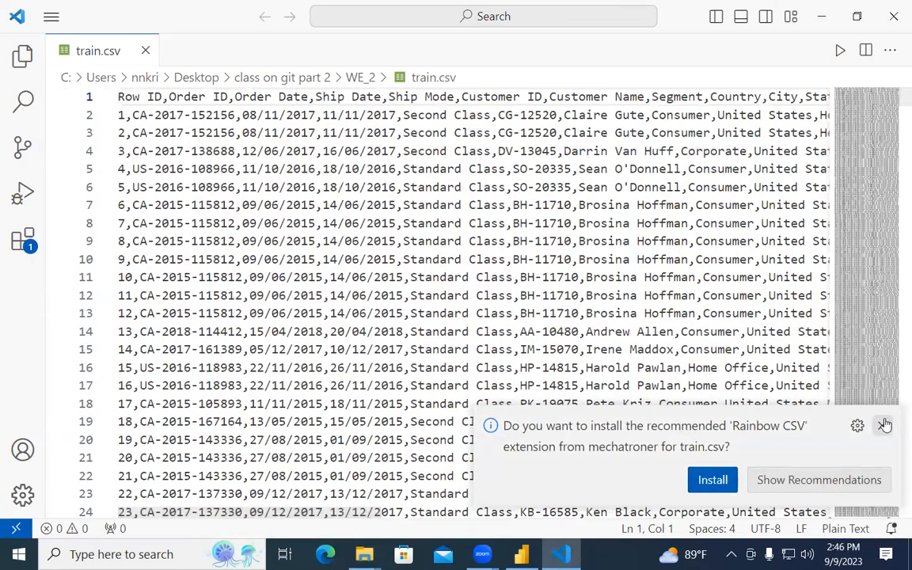
pyautogui.click(884, 425)
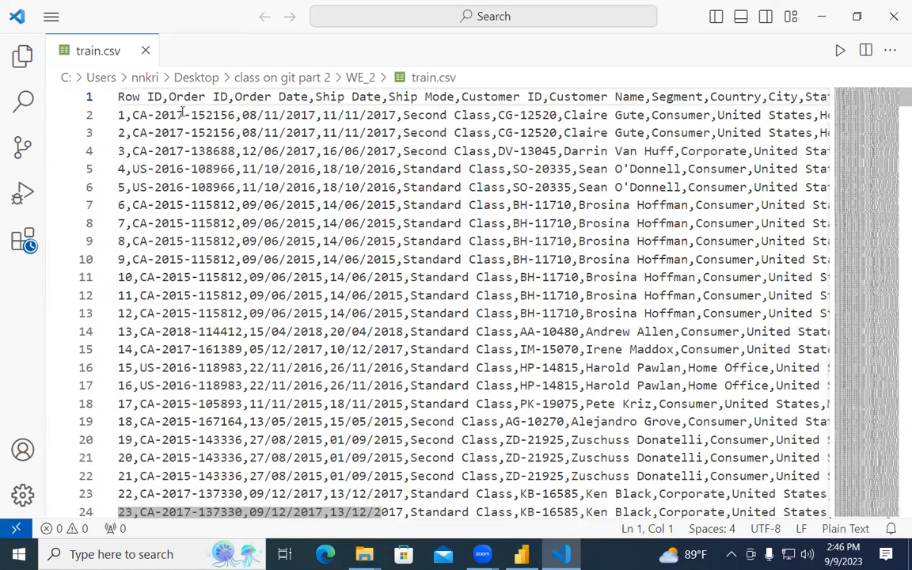
pyautogui.moveTo(227, 97); pyautogui.dragTo(234, 96)
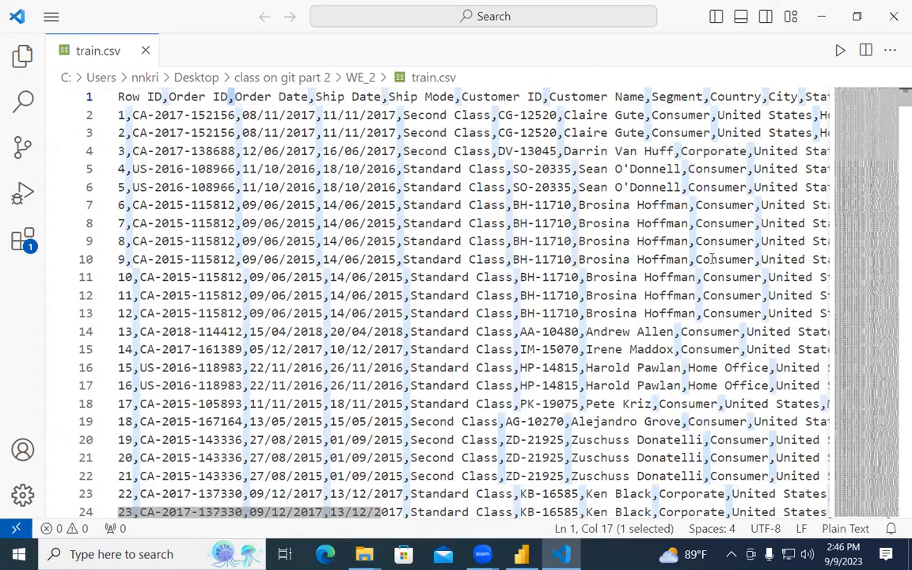
# Close VS Code and the WE_2 and Downloads folder windows.
pyautogui.click(893, 17)
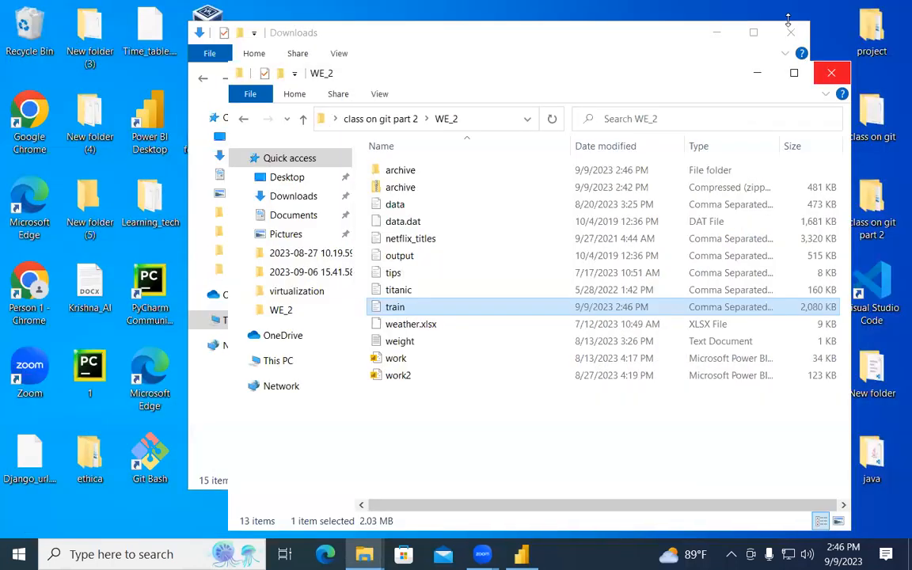
pyautogui.click(830, 73)
pyautogui.click(809, 32)
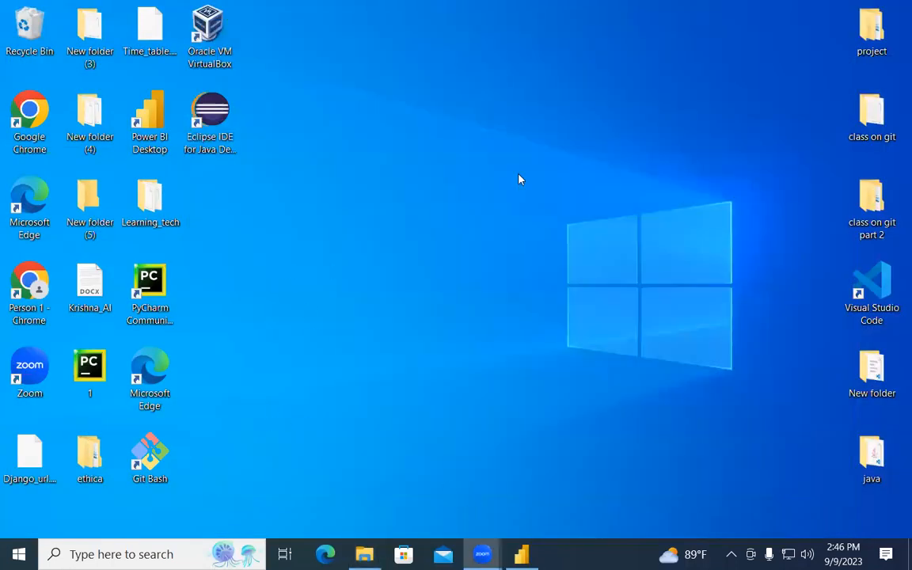
# Launch Power BI Desktop and import train.csv via Text/CSV from Desktop > class on git part 2 > WE_2.
pyautogui.doubleClick(141, 96)
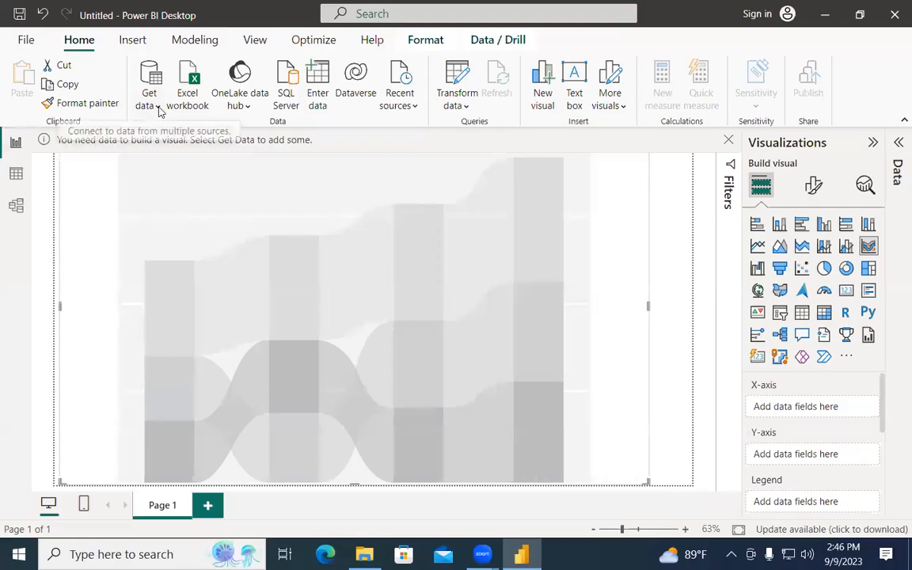
pyautogui.click(147, 95)
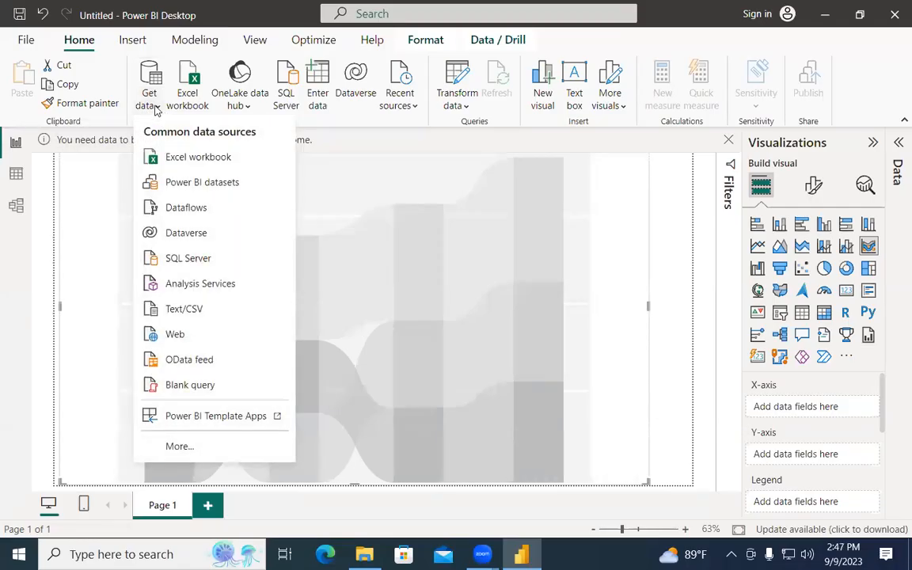
pyautogui.click(190, 311)
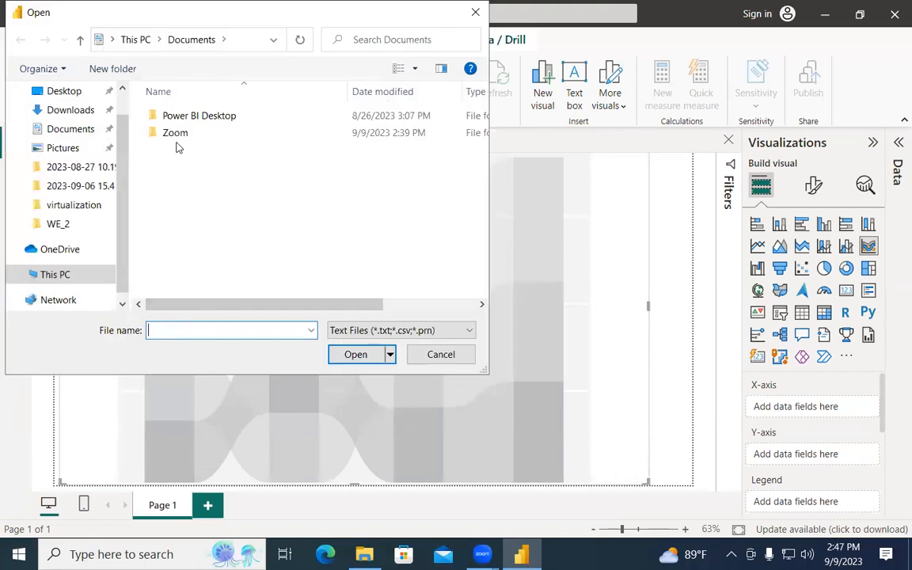
pyautogui.scroll(1, 75, 154)
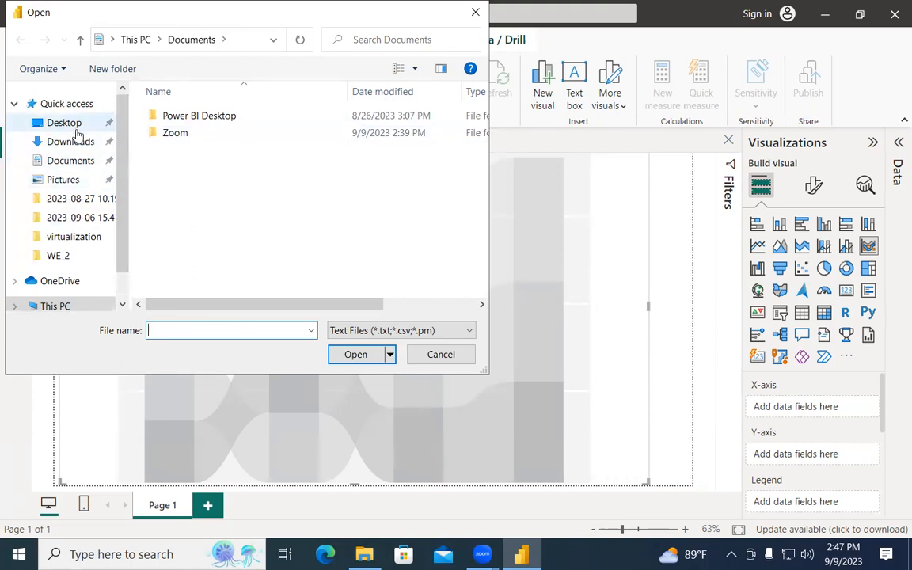
pyautogui.click(68, 123)
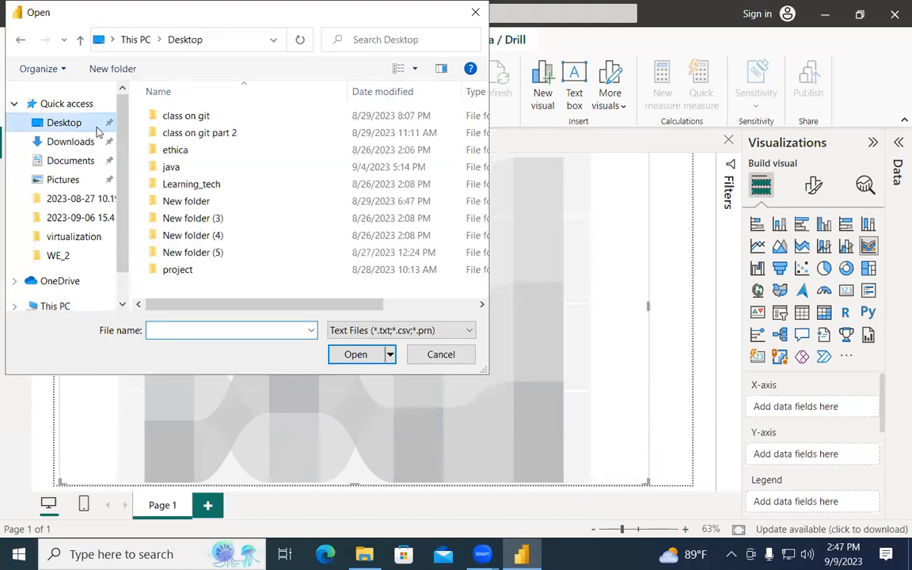
pyautogui.doubleClick(216, 133)
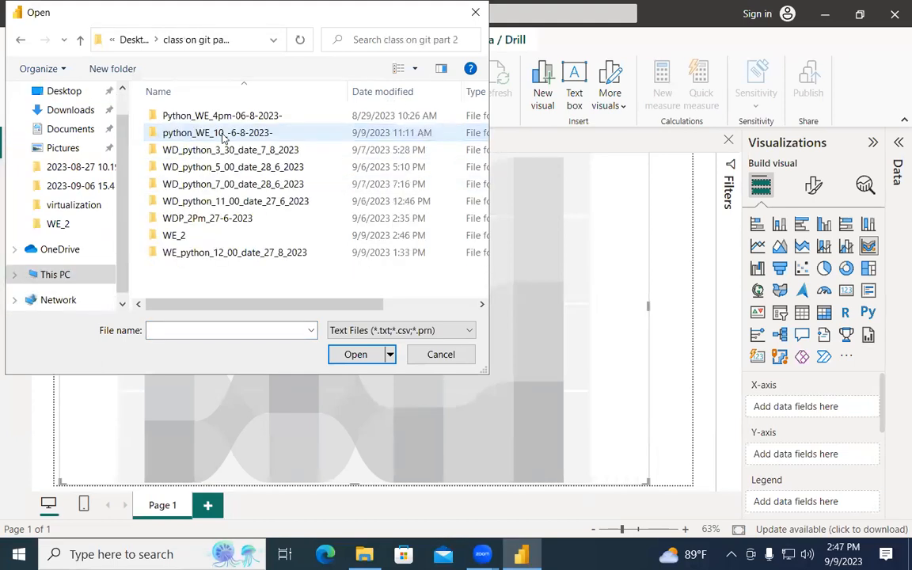
pyautogui.doubleClick(225, 237)
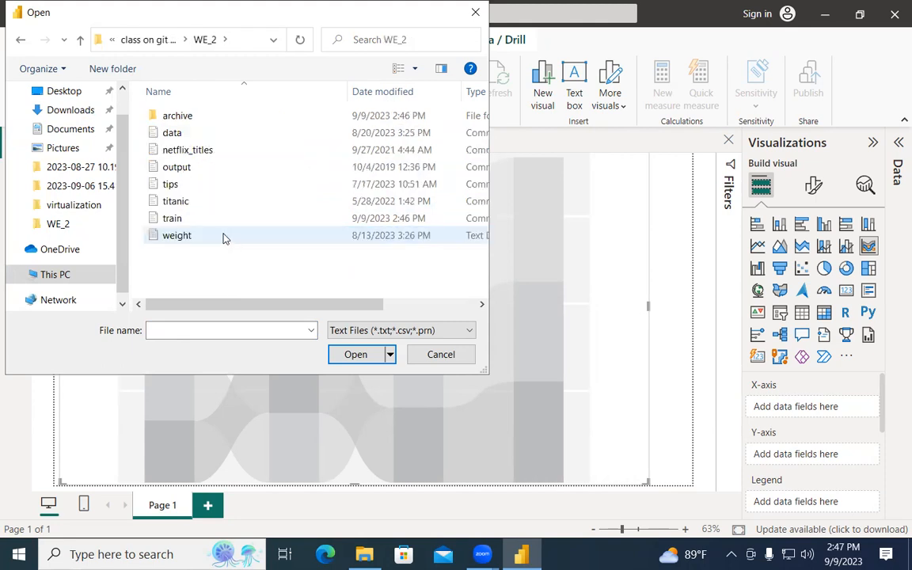
pyautogui.click(189, 221)
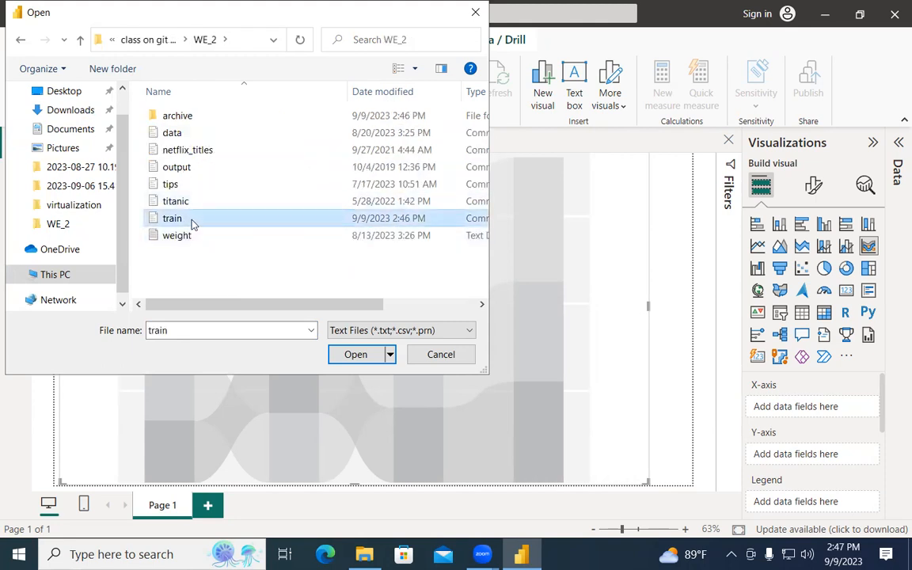
pyautogui.click(348, 355)
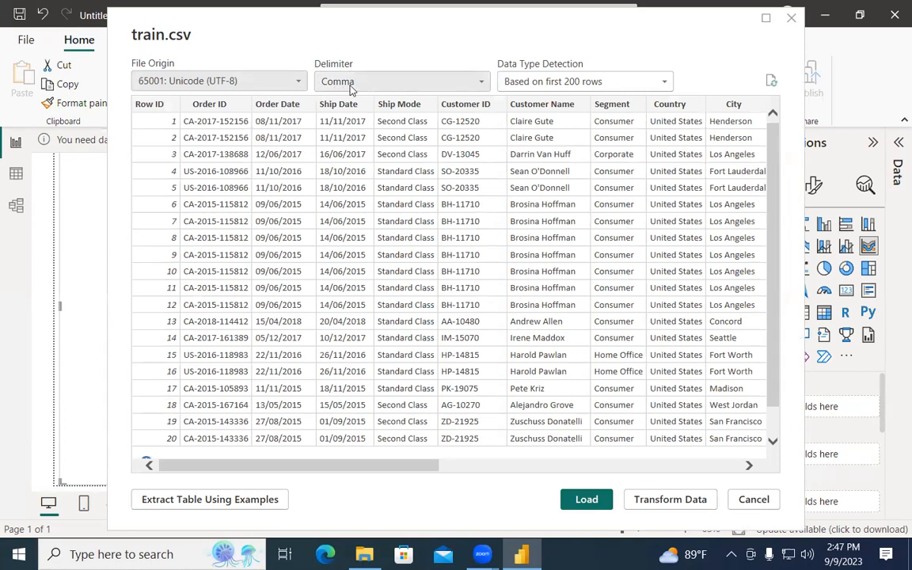
# Try Colon as the delimiter, revert to Comma, and load the train table.
pyautogui.click(480, 84)
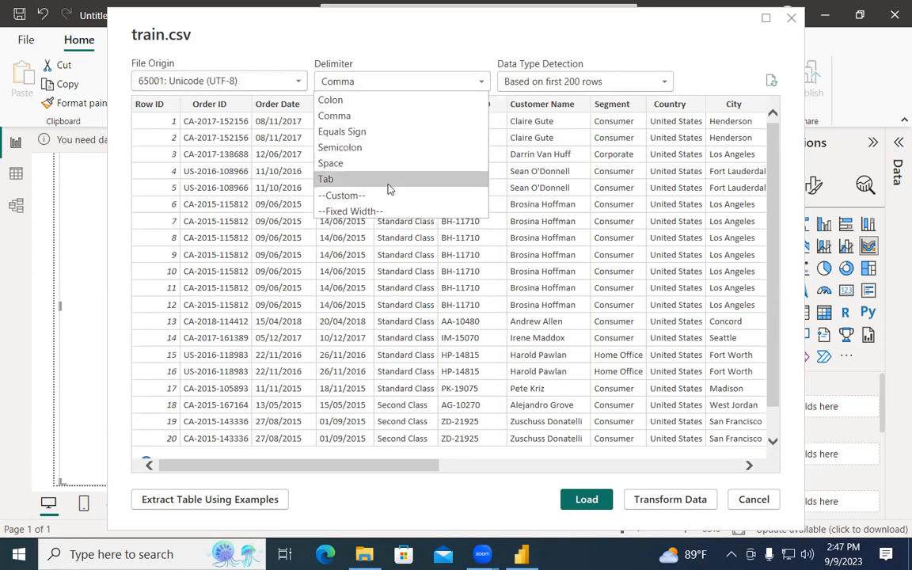
pyautogui.click(385, 106)
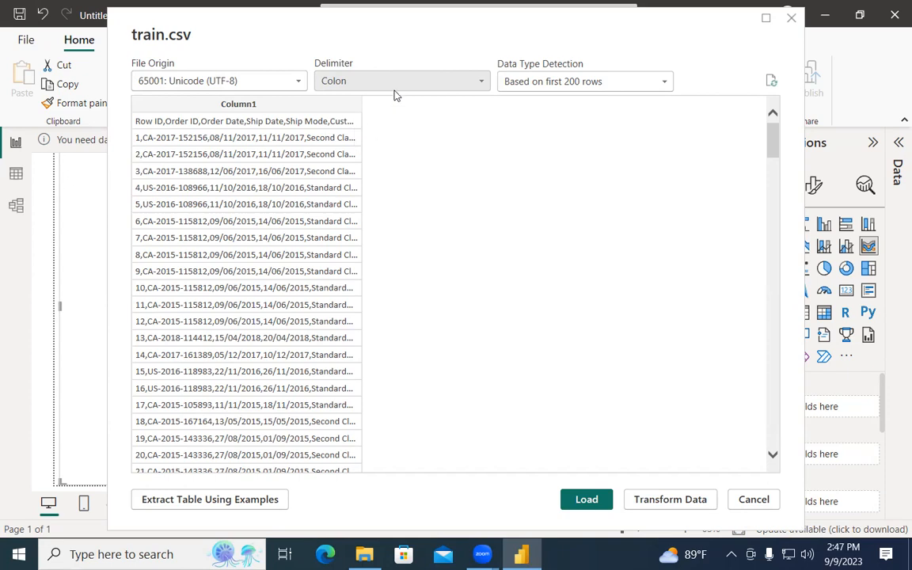
pyautogui.click(485, 83)
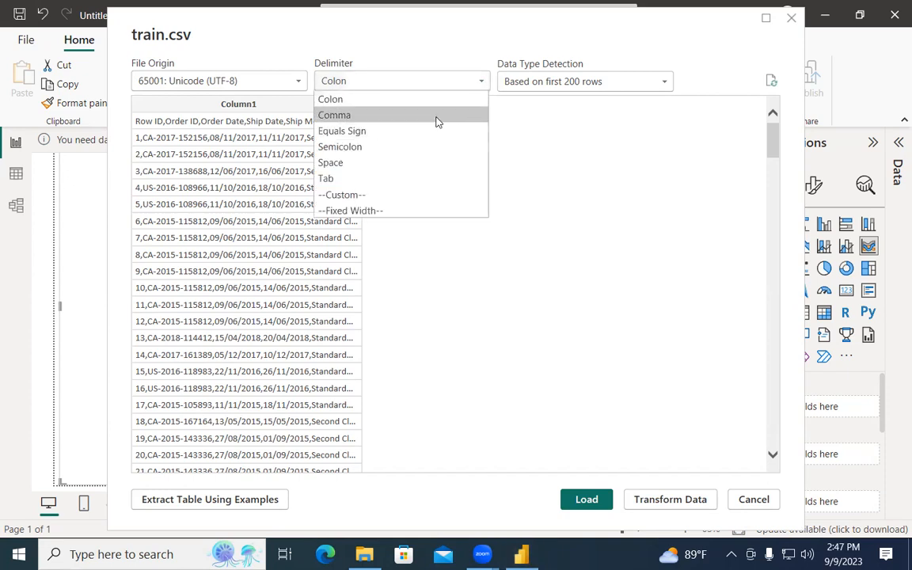
pyautogui.click(440, 115)
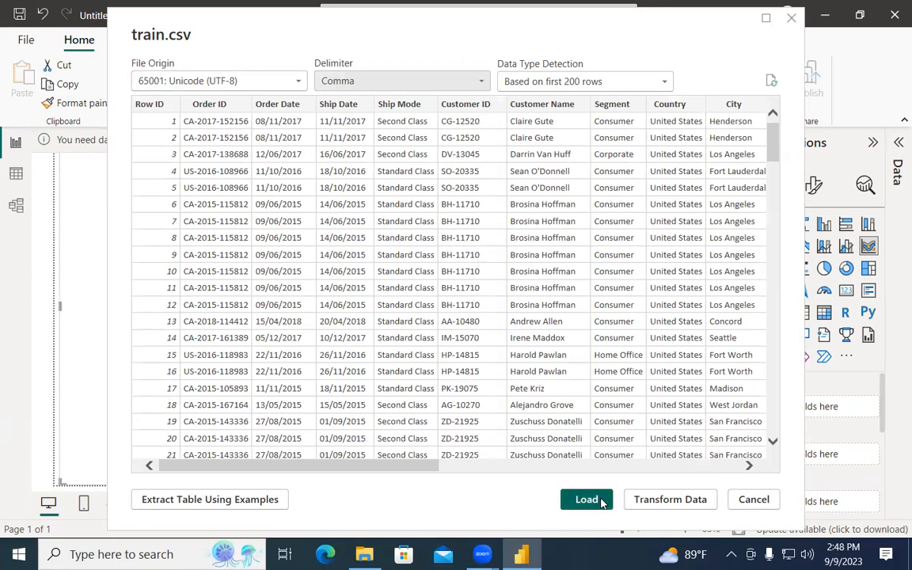
pyautogui.click(586, 499)
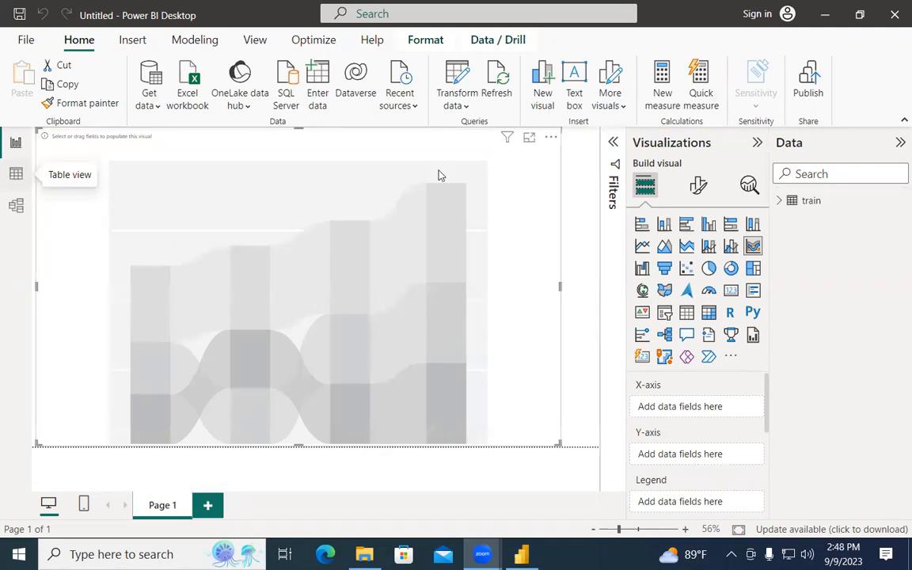
# Expand the train table's fields in the Data pane, then switch to Table view.
pyautogui.click(779, 201)
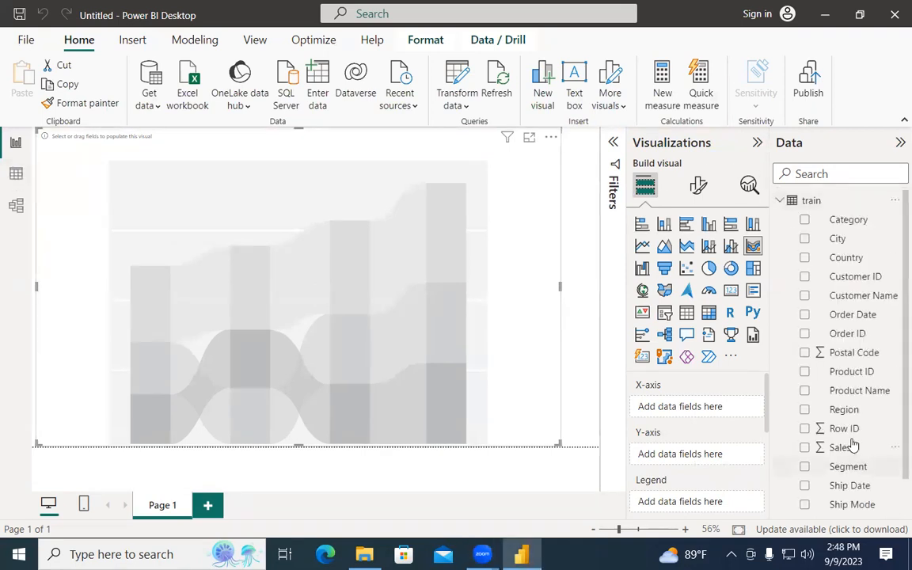
pyautogui.scroll(-1, 837, 272)
pyautogui.scroll(1, 838, 271)
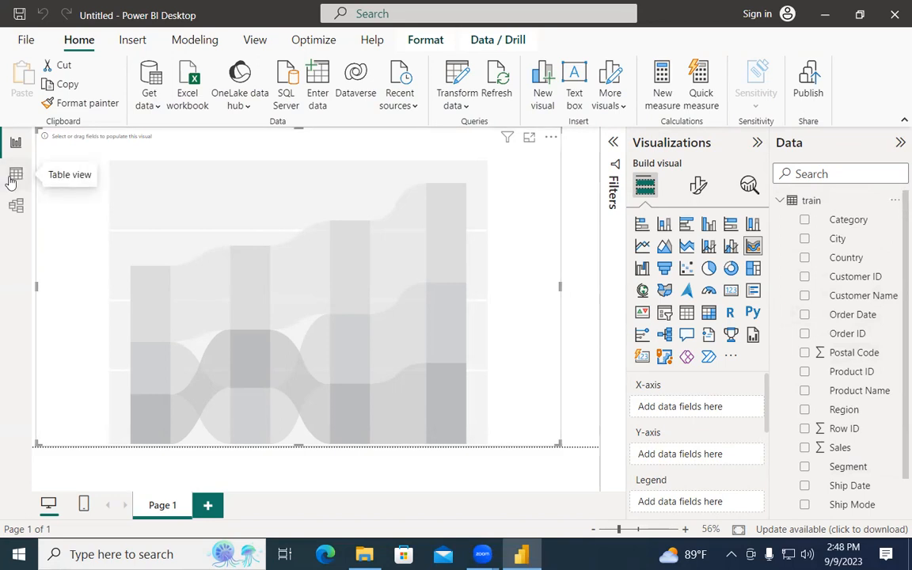
pyautogui.click(15, 177)
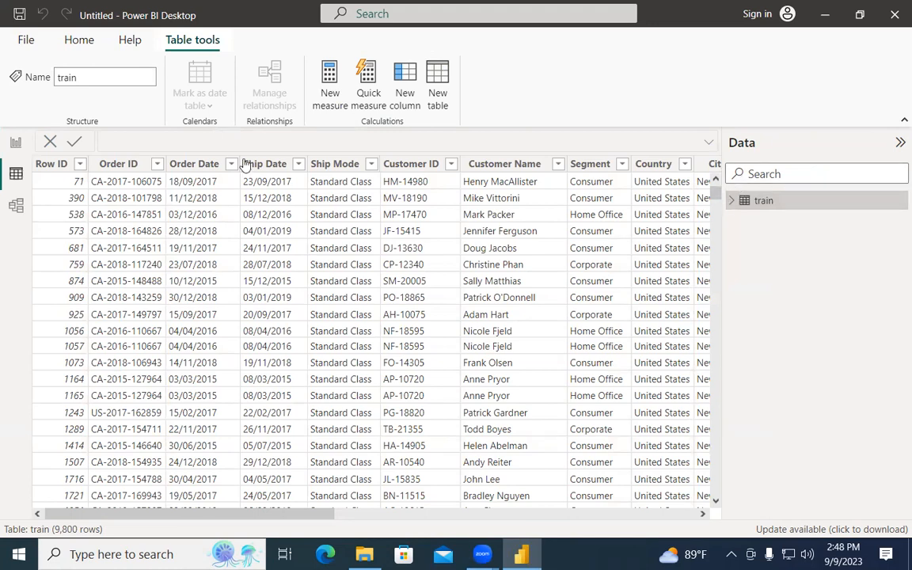
# Open the sort and filter dropdown on the Row ID column header.
pyautogui.click(80, 166)
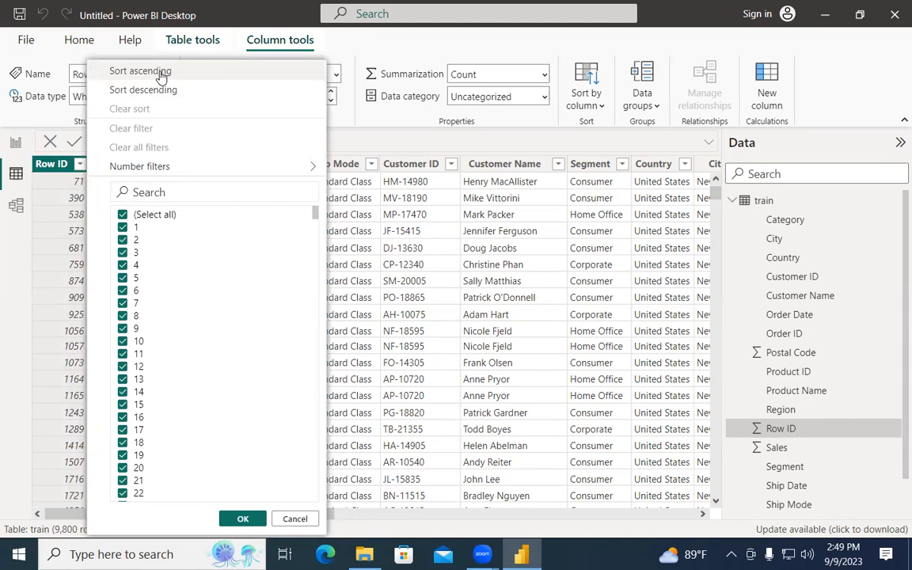
# Sort the train table ascending by Row ID, scroll through the rows, and show the Home ribbon.
pyautogui.click(140, 72)
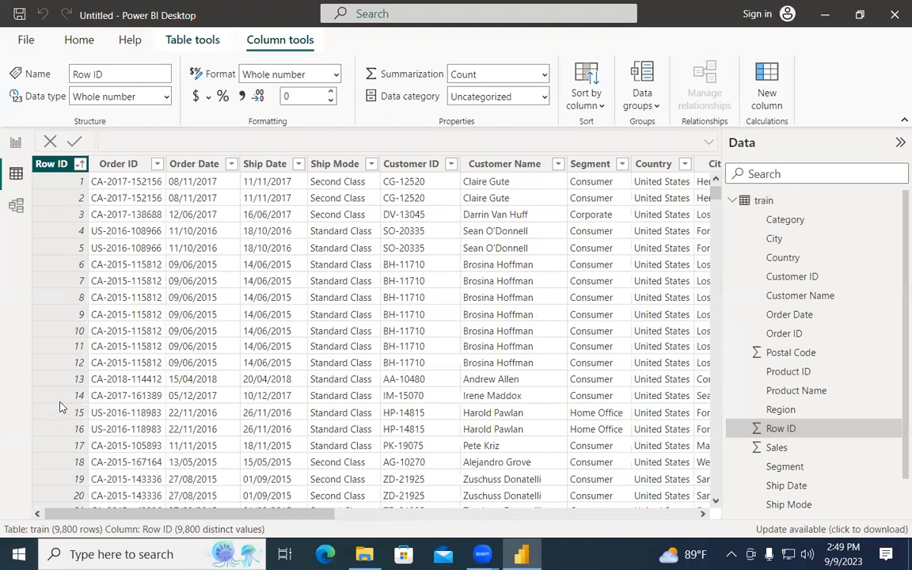
pyautogui.moveTo(717, 199); pyautogui.dragTo(55, 288)
pyautogui.scroll(-8, 56, 287)
pyautogui.scroll(12, 55, 278)
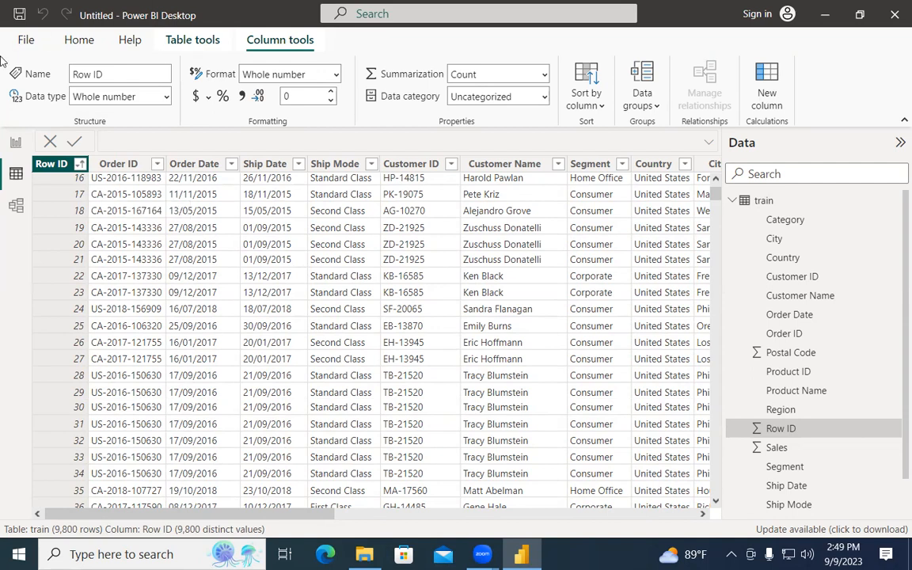
pyautogui.click(80, 39)
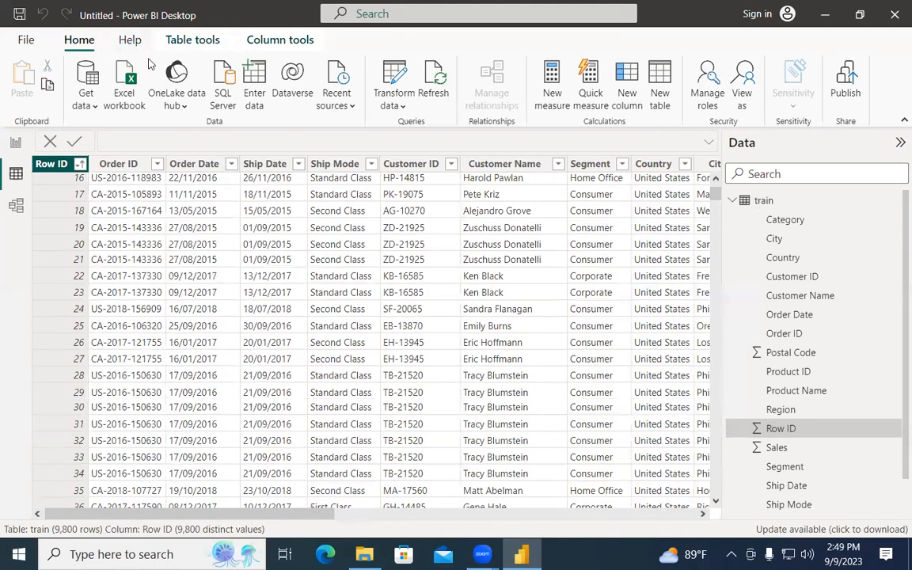
pyautogui.click(403, 109)
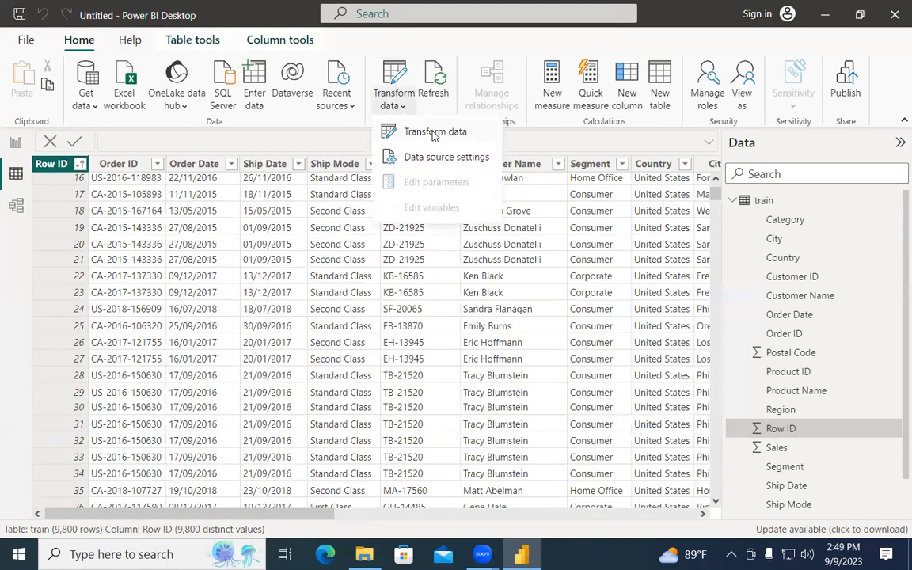
pyautogui.click(430, 134)
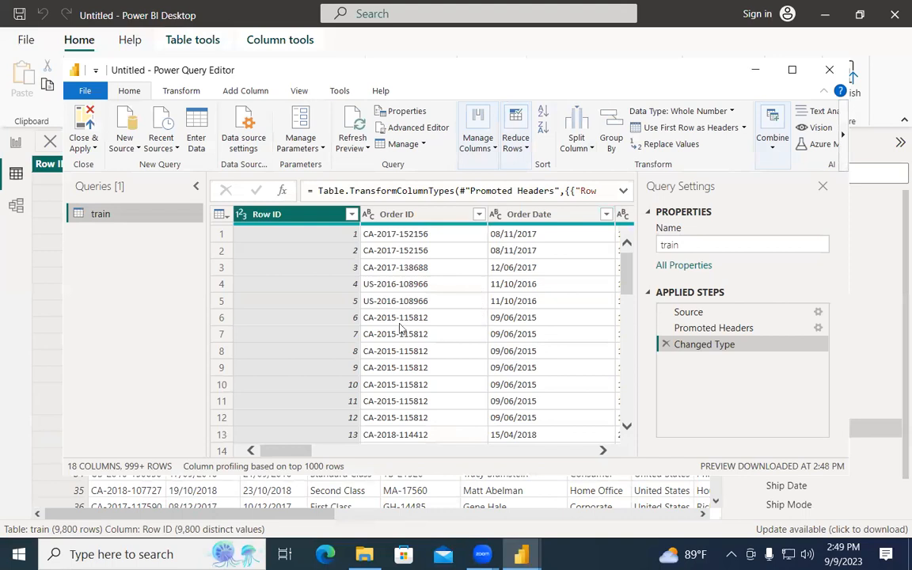
pyautogui.click(792, 69)
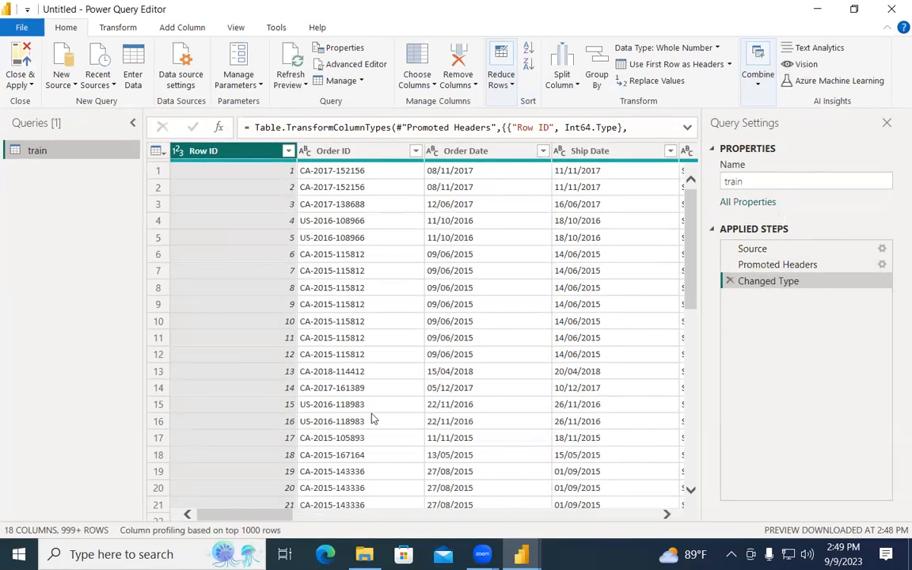
pyautogui.click(131, 123)
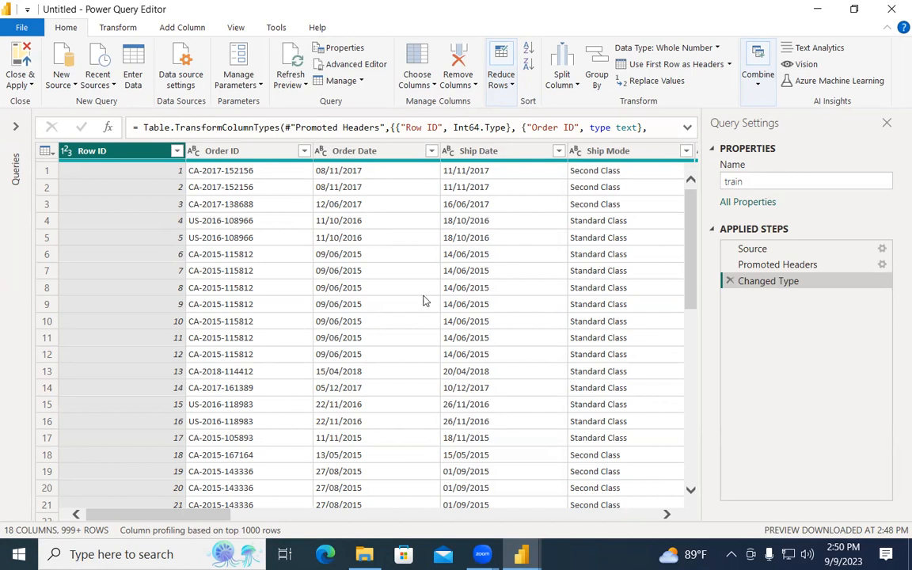
pyautogui.hscroll(3, 204, 516)
pyautogui.moveTo(204, 518); pyautogui.dragTo(97, 490)
pyautogui.click(815, 10)
pyautogui.scroll(-1, 783, 292)
pyautogui.scroll(1, 785, 277)
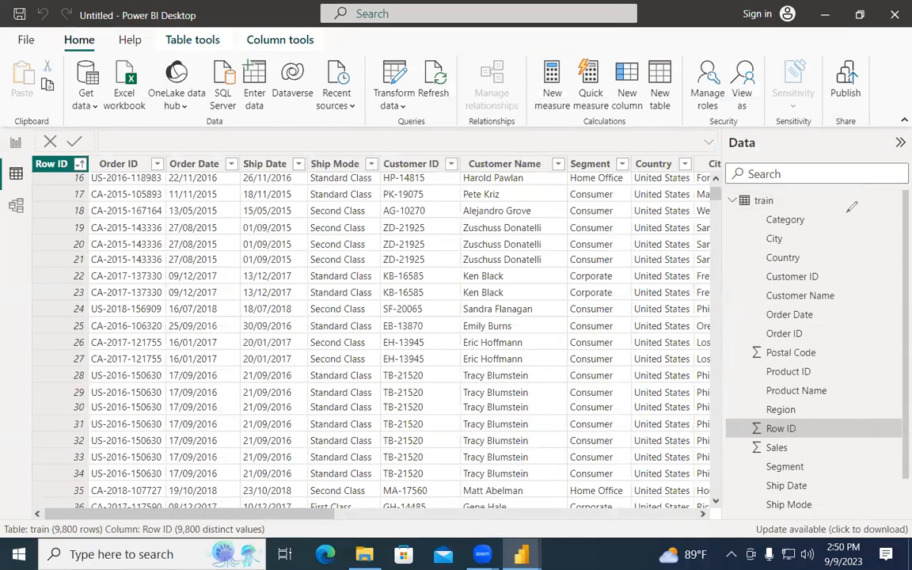
# In red ink, tick Category, City, Country, strike Customer ID and Customer Name, and note an underlined 4800.
pyautogui.moveTo(813, 221); pyautogui.dragTo(830, 214)
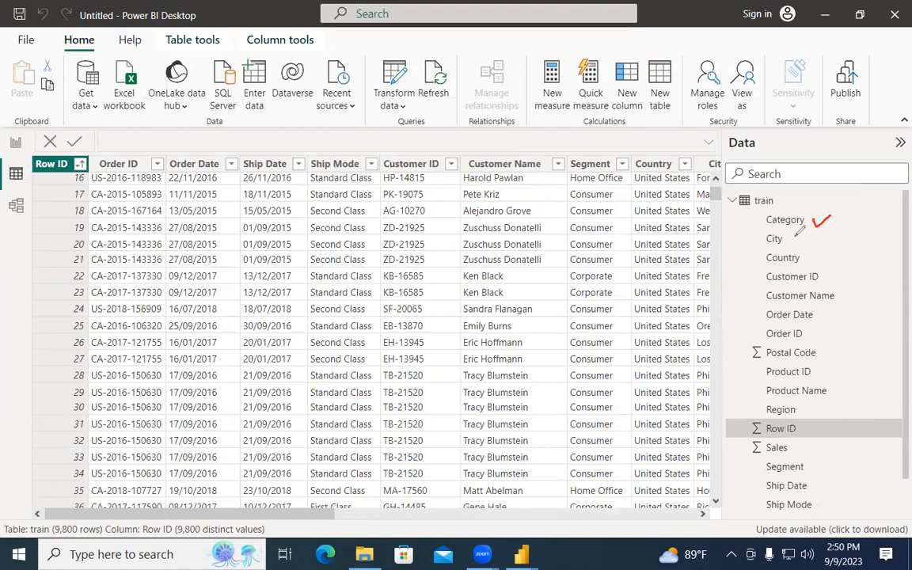
pyautogui.moveTo(794, 236); pyautogui.dragTo(811, 232)
pyautogui.moveTo(812, 252)
pyautogui.mouseDown()
pyautogui.moveTo(834, 248)
pyautogui.moveTo(850, 262)
pyautogui.mouseUp()
pyautogui.moveTo(766, 279); pyautogui.dragTo(817, 274)
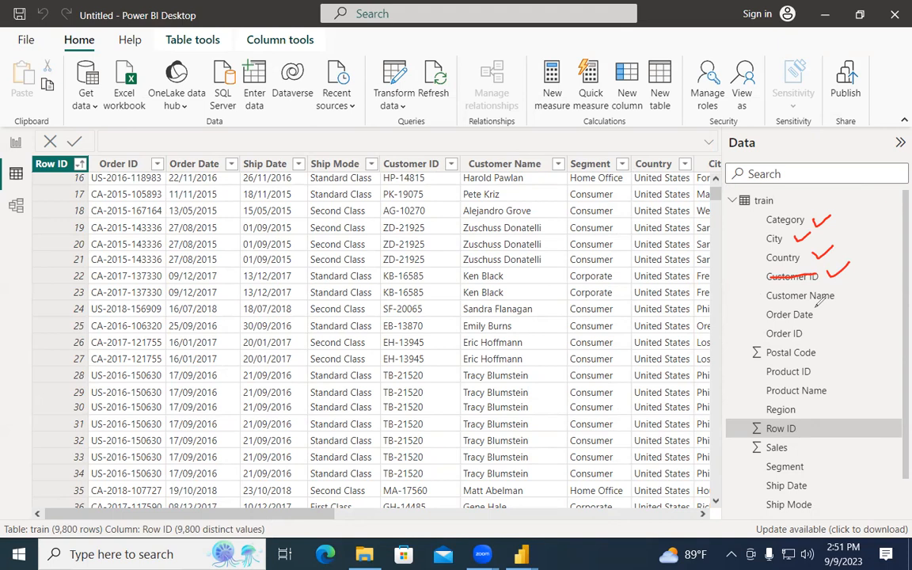
pyautogui.moveTo(816, 123)
pyautogui.mouseDown()
pyautogui.moveTo(821, 149)
pyautogui.moveTo(838, 121)
pyautogui.moveTo(853, 122)
pyautogui.moveTo(863, 144)
pyautogui.moveTo(871, 123)
pyautogui.mouseUp()
pyautogui.moveTo(800, 169); pyautogui.dragTo(902, 158)
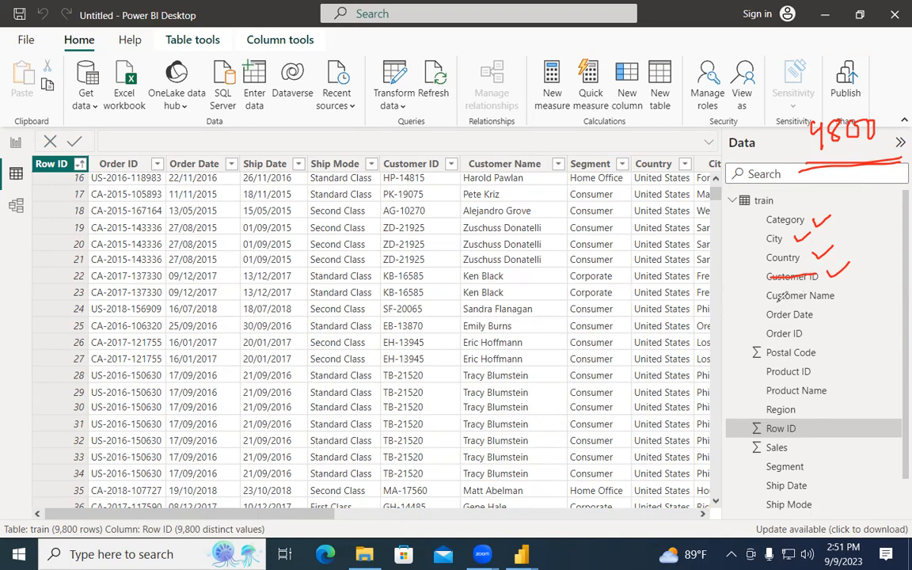
pyautogui.moveTo(760, 297); pyautogui.dragTo(834, 293)
# Tick Order Date and Postal Code, strike out Order ID, and add a second tick beside Country.
pyautogui.moveTo(820, 311); pyautogui.dragTo(835, 299)
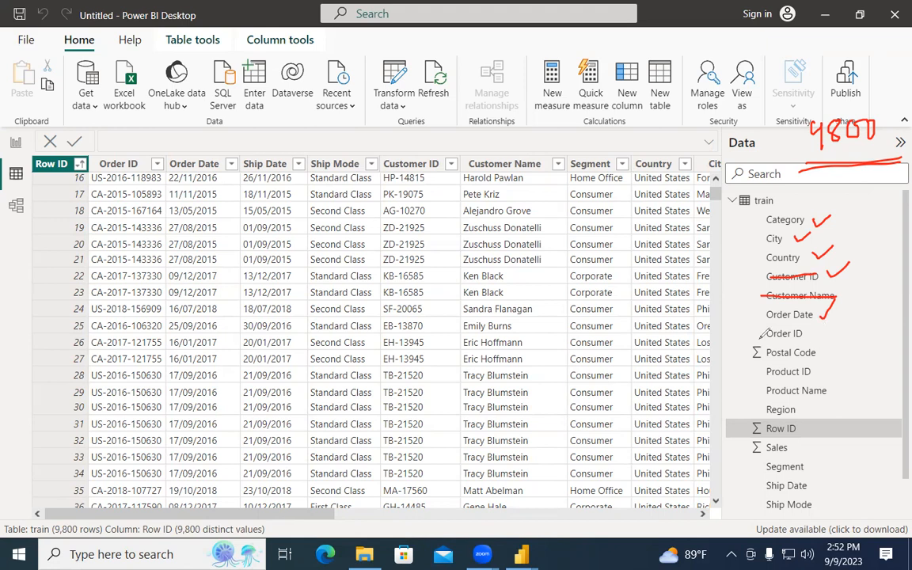
pyautogui.moveTo(763, 333); pyautogui.dragTo(821, 335)
pyautogui.moveTo(823, 352); pyautogui.dragTo(835, 342)
pyautogui.moveTo(807, 249); pyautogui.dragTo(833, 242)
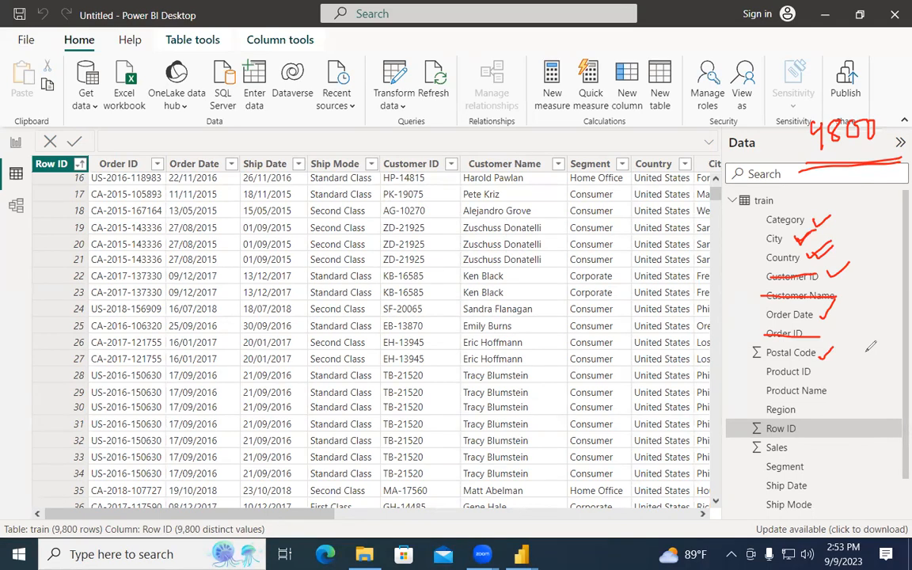
# With the annotation pen, strike out Product ID and tick Country, Product Name, Sales and Segment.
pyautogui.moveTo(813, 250); pyautogui.dragTo(832, 242)
pyautogui.moveTo(762, 371); pyautogui.dragTo(819, 368)
pyautogui.moveTo(836, 388); pyautogui.dragTo(860, 383)
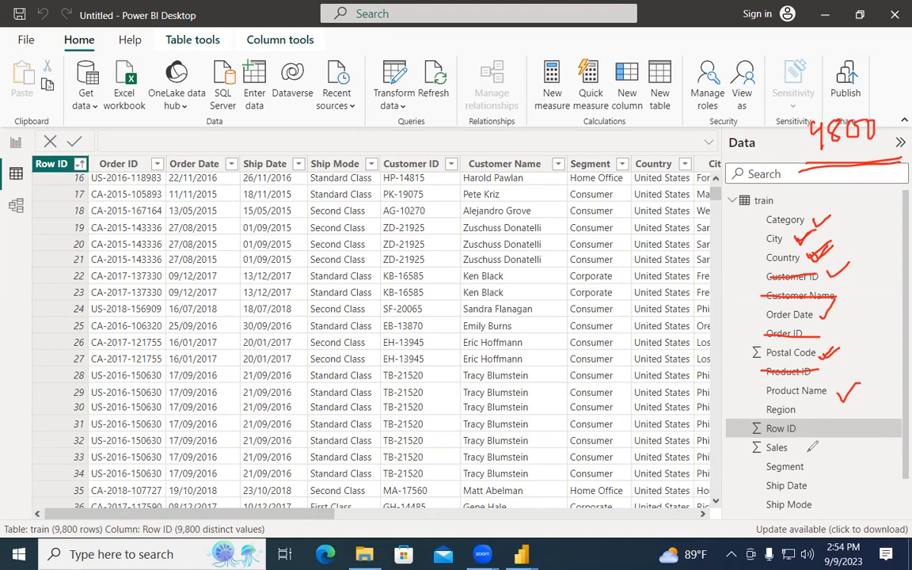
pyautogui.moveTo(799, 448); pyautogui.dragTo(823, 433)
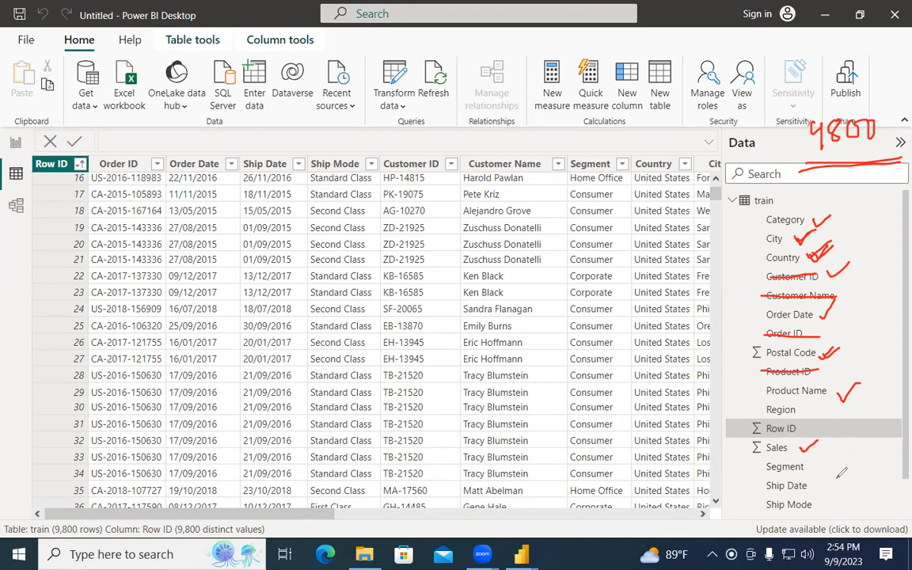
pyautogui.moveTo(808, 462)
pyautogui.mouseDown()
pyautogui.moveTo(828, 455)
pyautogui.moveTo(835, 473)
pyautogui.mouseUp()
pyautogui.moveTo(802, 407); pyautogui.dragTo(815, 399)
pyautogui.moveTo(333, 311)
pyautogui.mouseDown()
pyautogui.moveTo(400, 258)
pyautogui.moveTo(681, 255)
pyautogui.moveTo(720, 357)
pyautogui.moveTo(589, 438)
pyautogui.moveTo(342, 332)
pyautogui.moveTo(338, 319)
pyautogui.mouseUp()
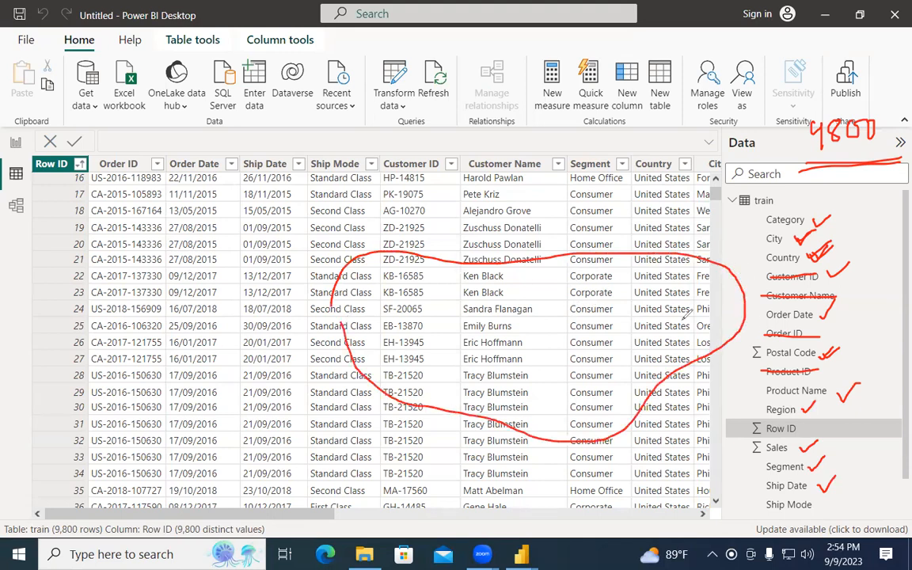
pyautogui.moveTo(634, 255); pyautogui.dragTo(636, 431)
pyautogui.moveTo(654, 294)
pyautogui.mouseDown()
pyautogui.moveTo(664, 291)
pyautogui.moveTo(669, 302)
pyautogui.moveTo(679, 290)
pyautogui.moveTo(689, 301)
pyautogui.moveTo(699, 279)
pyautogui.mouseUp()
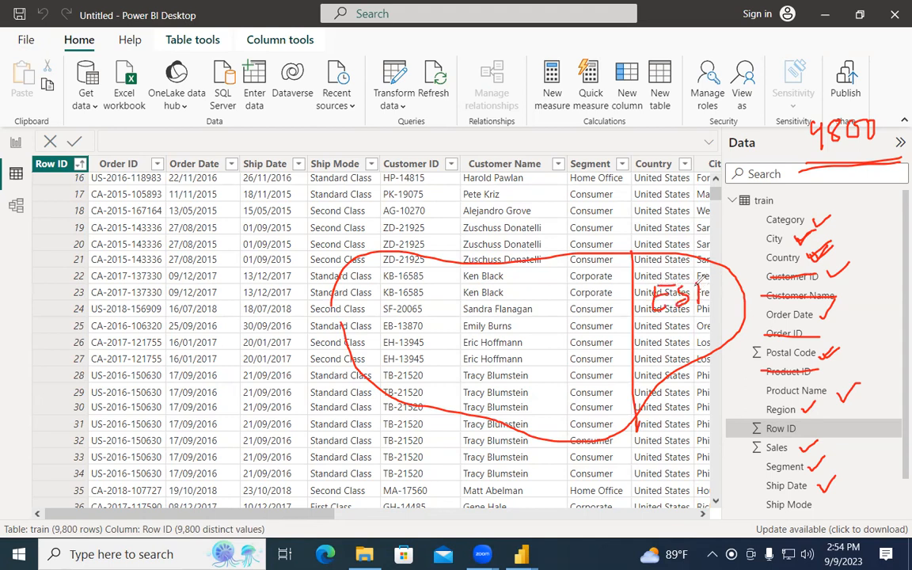
pyautogui.moveTo(554, 260); pyautogui.dragTo(555, 440)
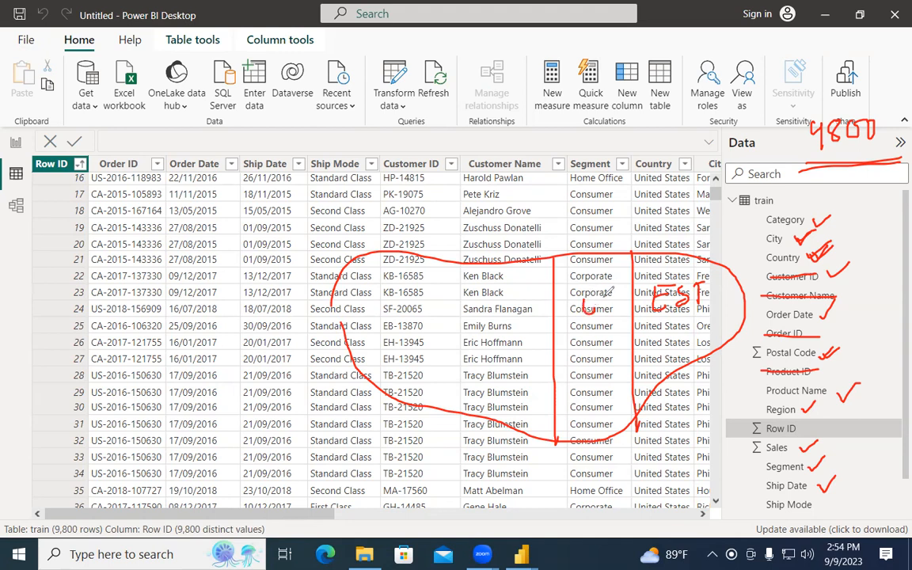
pyautogui.moveTo(571, 288)
pyautogui.mouseDown()
pyautogui.moveTo(572, 315)
pyautogui.moveTo(582, 296)
pyautogui.moveTo(595, 314)
pyautogui.moveTo(623, 290)
pyautogui.mouseUp()
pyautogui.moveTo(614, 291); pyautogui.dragTo(614, 314)
pyautogui.moveTo(480, 314)
pyautogui.mouseDown()
pyautogui.moveTo(489, 293)
pyautogui.moveTo(513, 314)
pyautogui.moveTo(544, 292)
pyautogui.mouseUp()
pyautogui.moveTo(533, 294); pyautogui.dragTo(535, 313)
pyautogui.moveTo(447, 257); pyautogui.dragTo(447, 399)
pyautogui.moveTo(373, 310)
pyautogui.mouseDown()
pyautogui.moveTo(363, 318)
pyautogui.moveTo(372, 330)
pyautogui.moveTo(400, 302)
pyautogui.mouseUp()
pyautogui.moveTo(392, 304); pyautogui.dragTo(392, 327)
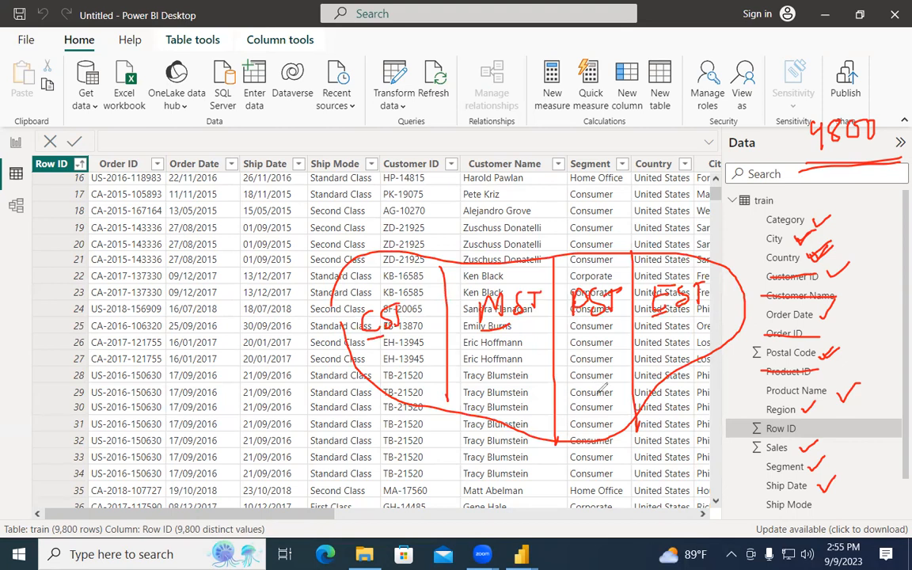
pyautogui.moveTo(355, 156); pyautogui.dragTo(375, 169)
pyautogui.moveTo(412, 135)
pyautogui.mouseDown()
pyautogui.moveTo(412, 155)
pyautogui.moveTo(459, 155)
pyautogui.mouseUp()
pyautogui.click(418, 135)
pyautogui.moveTo(428, 445); pyautogui.dragTo(735, 425)
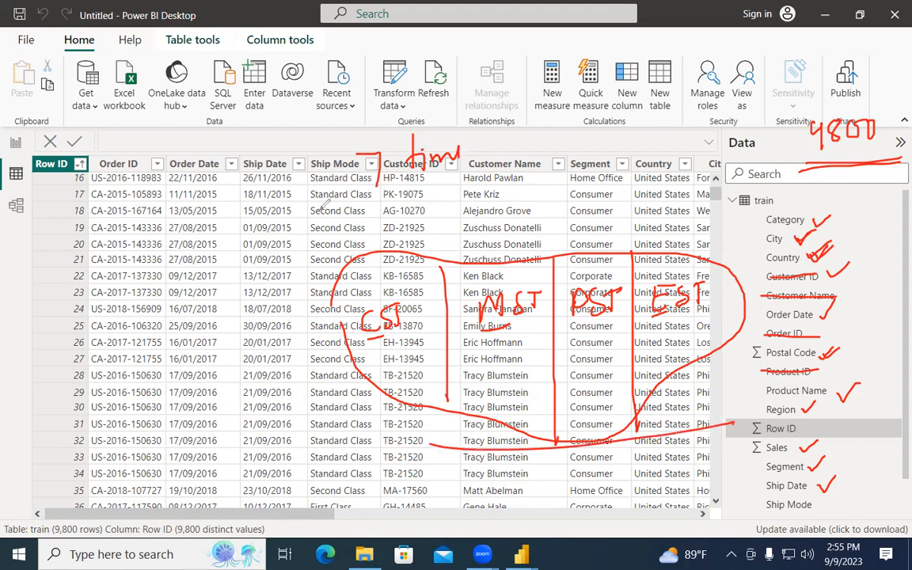
pyautogui.moveTo(353, 210)
pyautogui.mouseDown()
pyautogui.moveTo(268, 237)
pyautogui.moveTo(310, 267)
pyautogui.mouseUp()
pyautogui.moveTo(299, 205)
pyautogui.mouseDown()
pyautogui.moveTo(372, 209)
pyautogui.moveTo(361, 236)
pyautogui.moveTo(277, 240)
pyautogui.mouseUp()
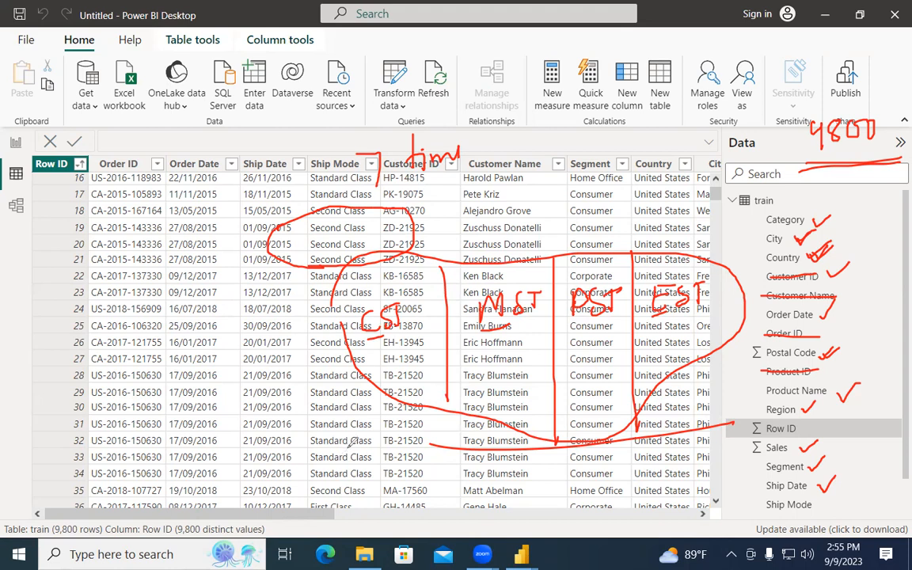
pyautogui.moveTo(366, 338)
pyautogui.mouseDown()
pyautogui.moveTo(665, 340)
pyautogui.moveTo(736, 271)
pyautogui.moveTo(348, 270)
pyautogui.moveTo(406, 339)
pyautogui.mouseUp()
pyautogui.moveTo(657, 255)
pyautogui.mouseDown()
pyautogui.moveTo(633, 317)
pyautogui.moveTo(740, 320)
pyautogui.moveTo(661, 253)
pyautogui.mouseUp()
pyautogui.moveTo(386, 255)
pyautogui.mouseDown()
pyautogui.moveTo(342, 336)
pyautogui.moveTo(387, 247)
pyautogui.moveTo(374, 257)
pyautogui.mouseUp()
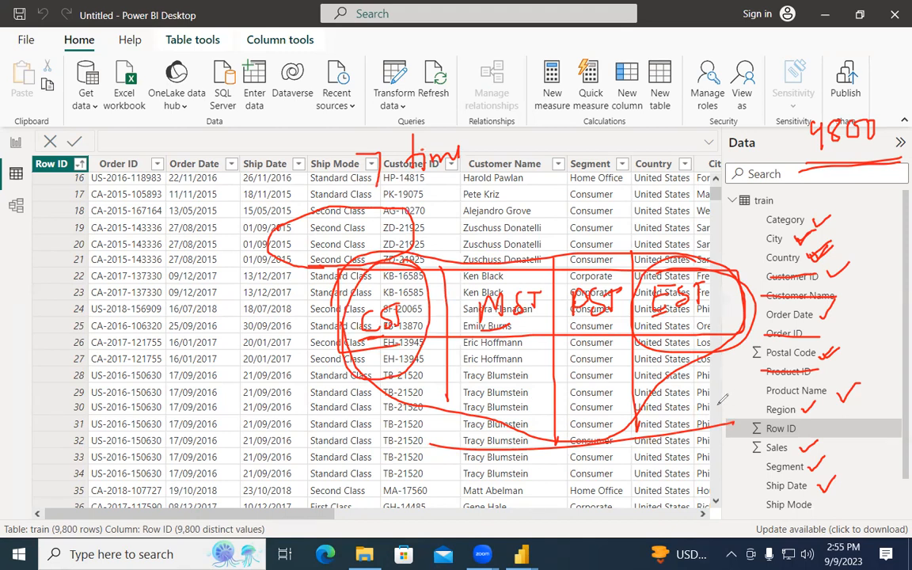
pyautogui.moveTo(450, 330)
pyautogui.mouseDown()
pyautogui.moveTo(465, 202)
pyautogui.moveTo(611, 395)
pyautogui.mouseUp()
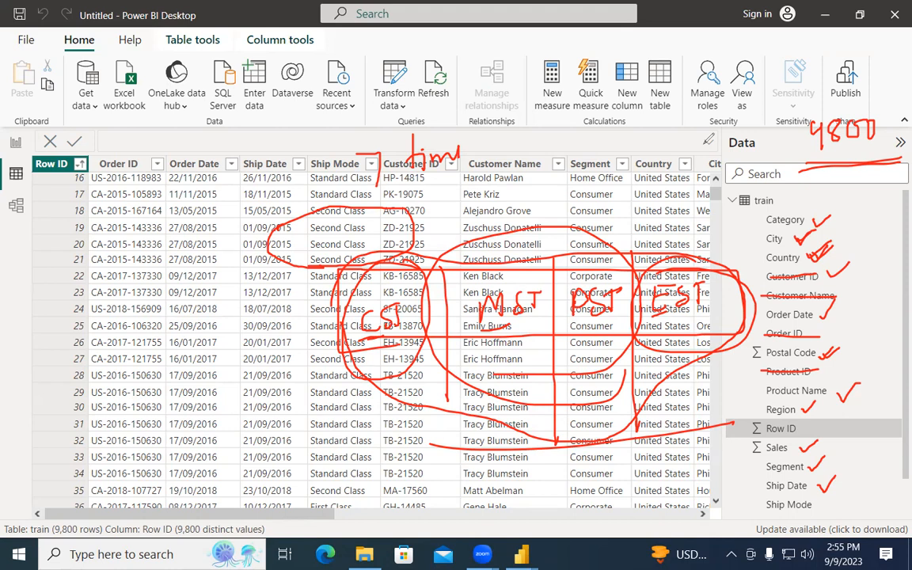
pyautogui.press('Escape')
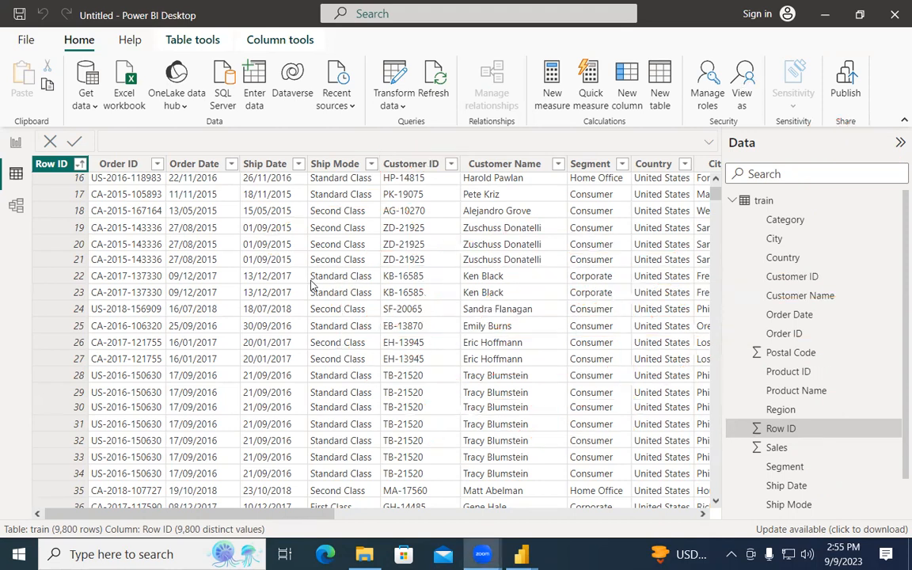
pyautogui.scroll(5, 356, 308)
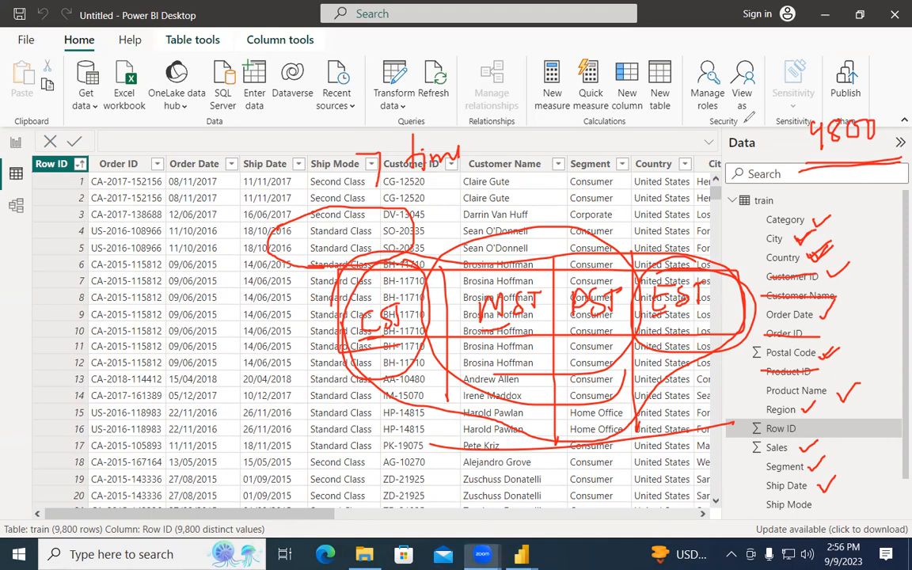
pyautogui.rightClick(450, 169)
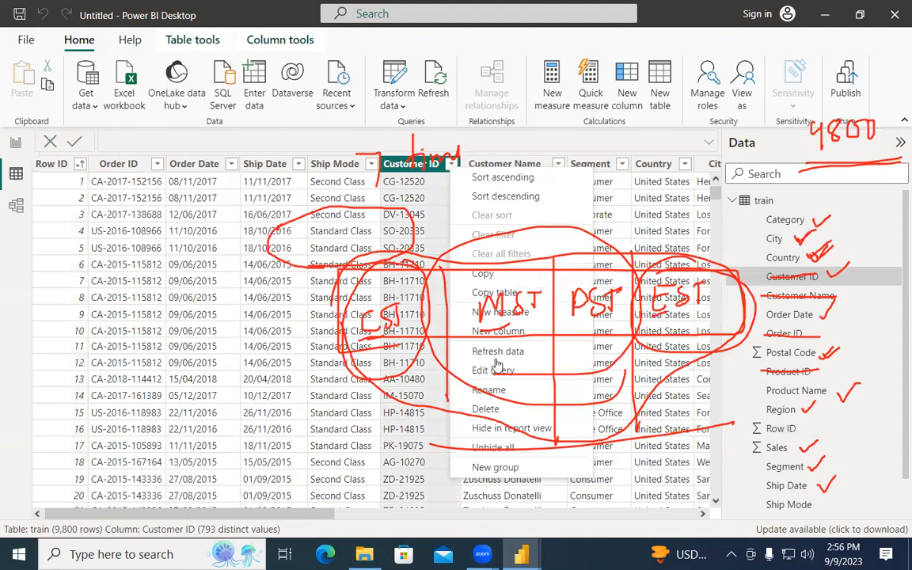
pyautogui.click(485, 408)
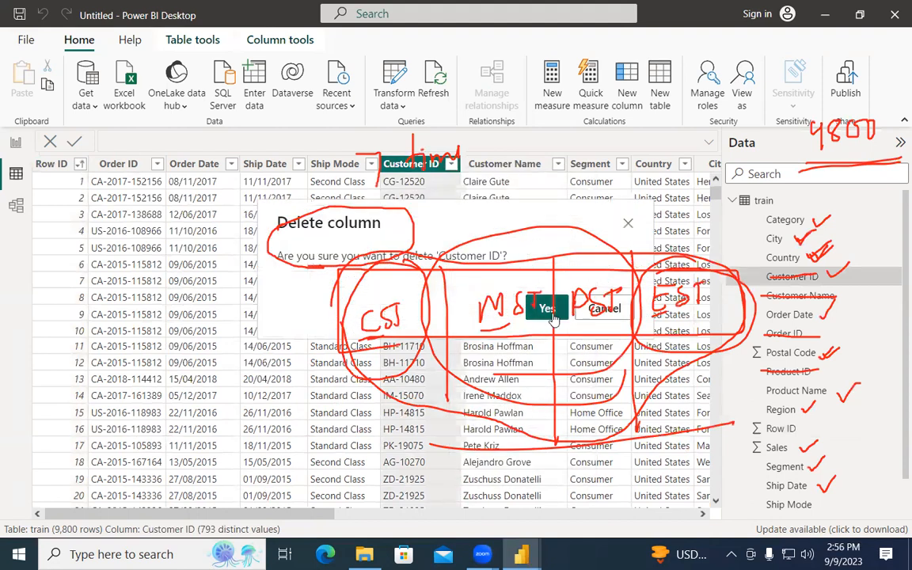
pyautogui.click(540, 303)
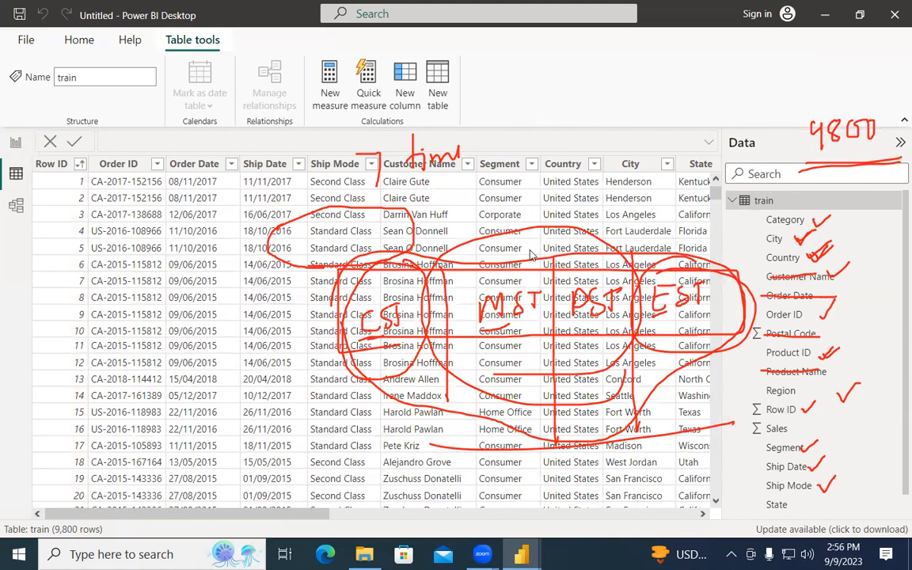
# Return to the Power Query editor and select the Customer Name column, showing its filter list.
pyautogui.hotkey('alt', 'Tab')
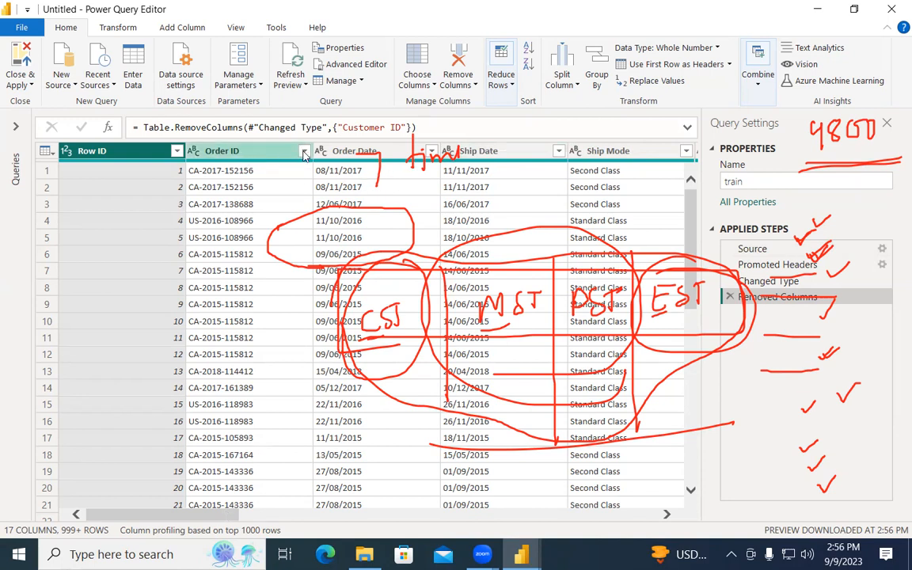
pyautogui.moveTo(217, 516); pyautogui.dragTo(296, 517)
pyautogui.click(465, 154)
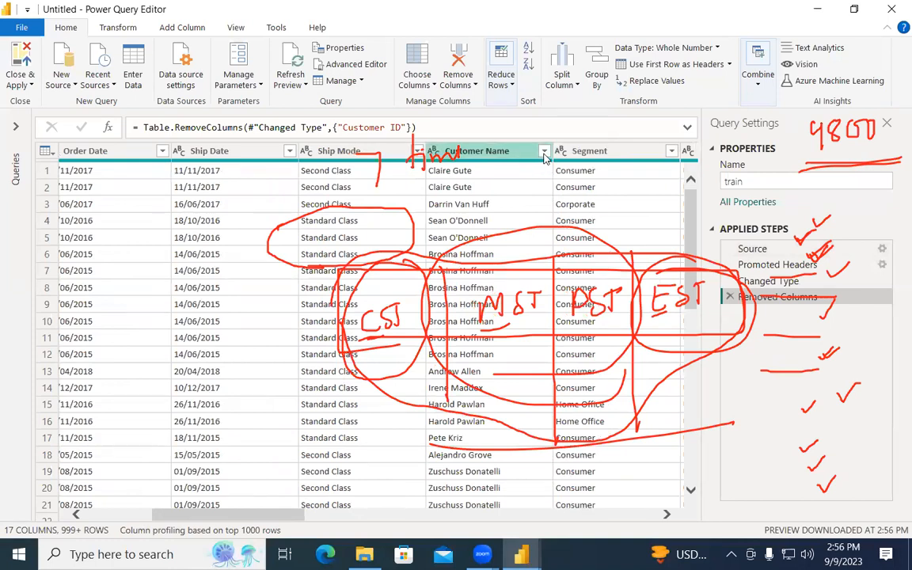
pyautogui.click(544, 151)
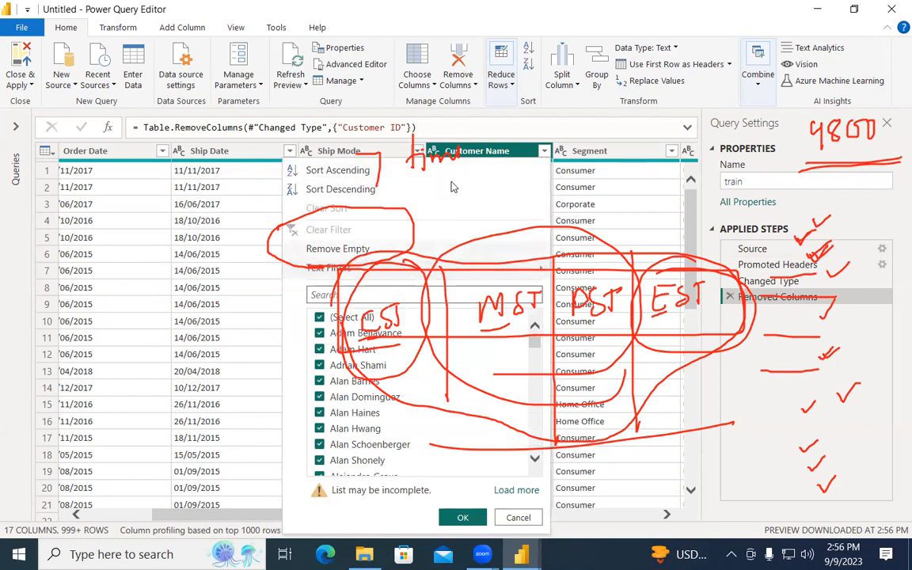
# Remove the Customer Name column from the train query.
pyautogui.rightClick(504, 158)
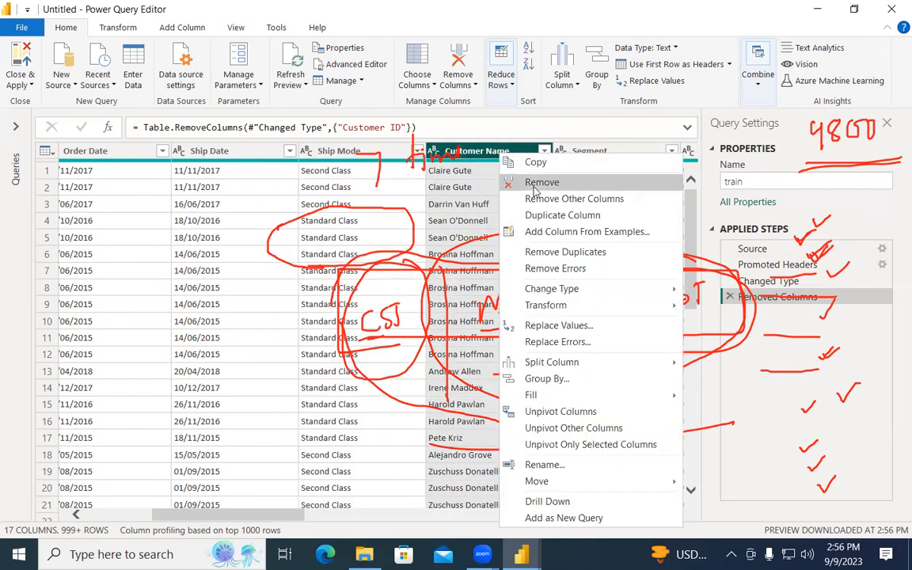
pyautogui.click(542, 184)
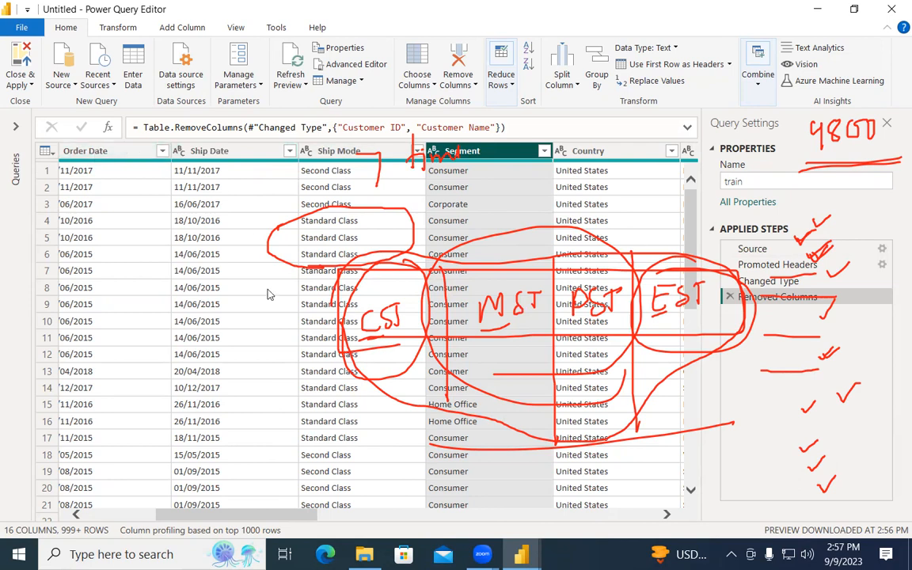
pyautogui.moveTo(307, 516); pyautogui.dragTo(354, 517)
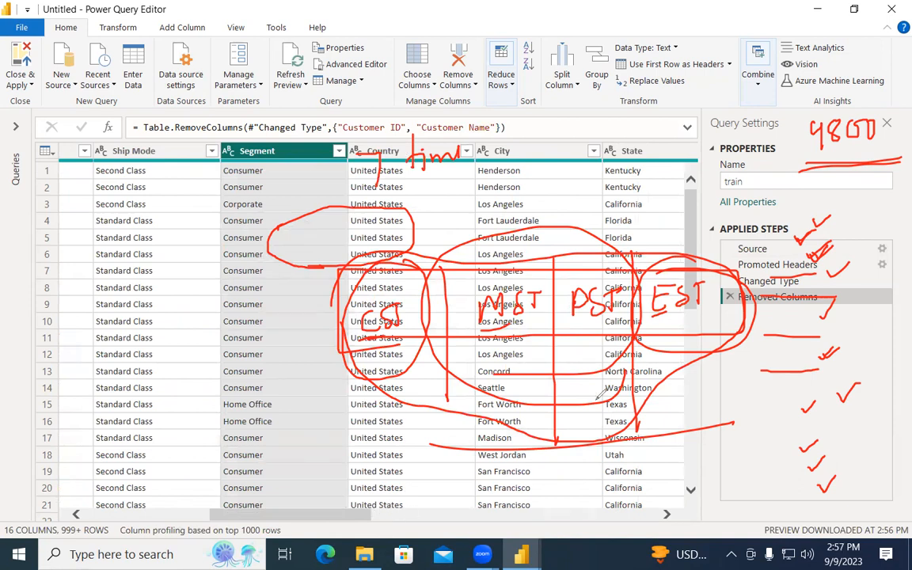
# Clear the old ink and handwrite B2B and B2C notes over the State cells.
pyautogui.press('Escape')
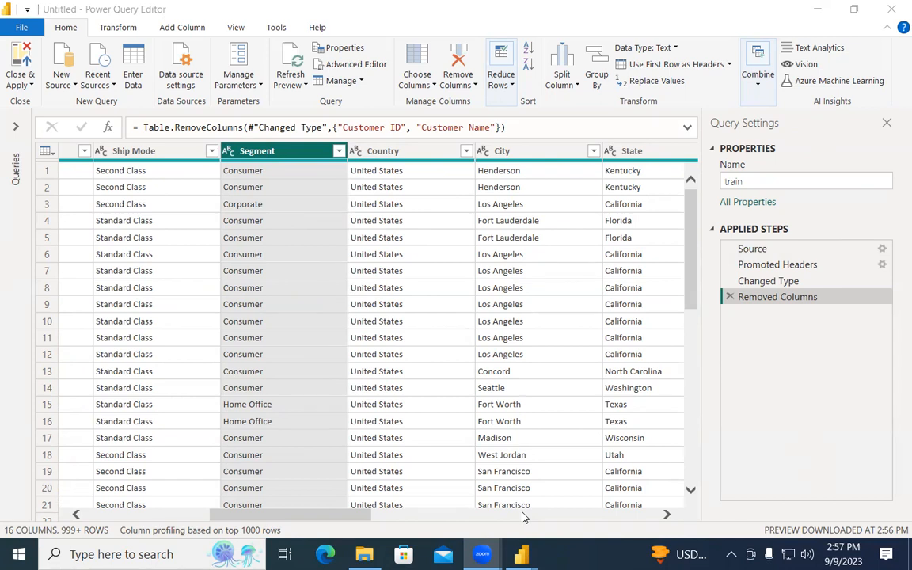
pyautogui.moveTo(580, 196)
pyautogui.mouseDown()
pyautogui.moveTo(595, 218)
pyautogui.moveTo(649, 208)
pyautogui.moveTo(666, 190)
pyautogui.moveTo(662, 212)
pyautogui.mouseUp()
pyautogui.moveTo(589, 250)
pyautogui.mouseDown()
pyautogui.moveTo(590, 271)
pyautogui.moveTo(640, 270)
pyautogui.mouseUp()
pyautogui.moveTo(676, 241); pyautogui.dragTo(680, 253)
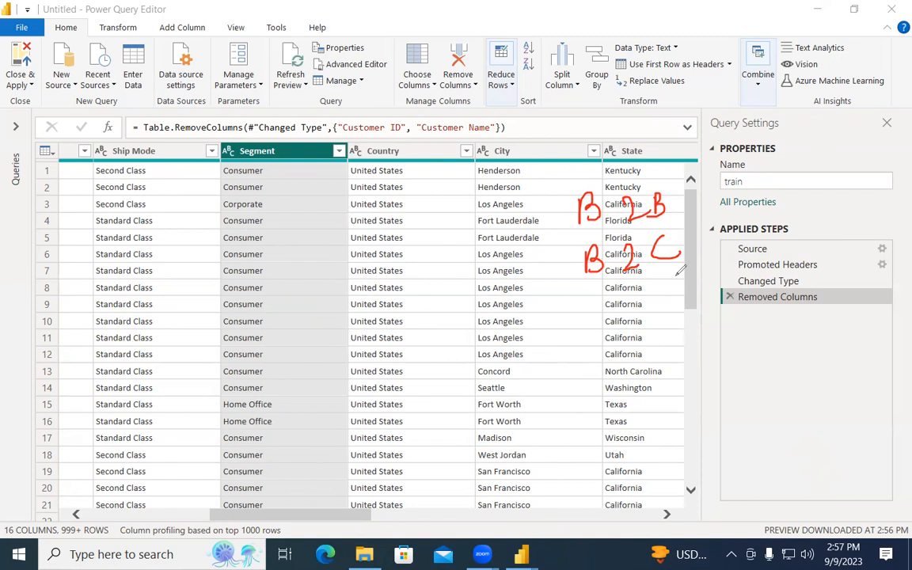
pyautogui.moveTo(606, 292)
pyautogui.mouseDown()
pyautogui.moveTo(595, 310)
pyautogui.moveTo(610, 319)
pyautogui.moveTo(693, 302)
pyautogui.mouseUp()
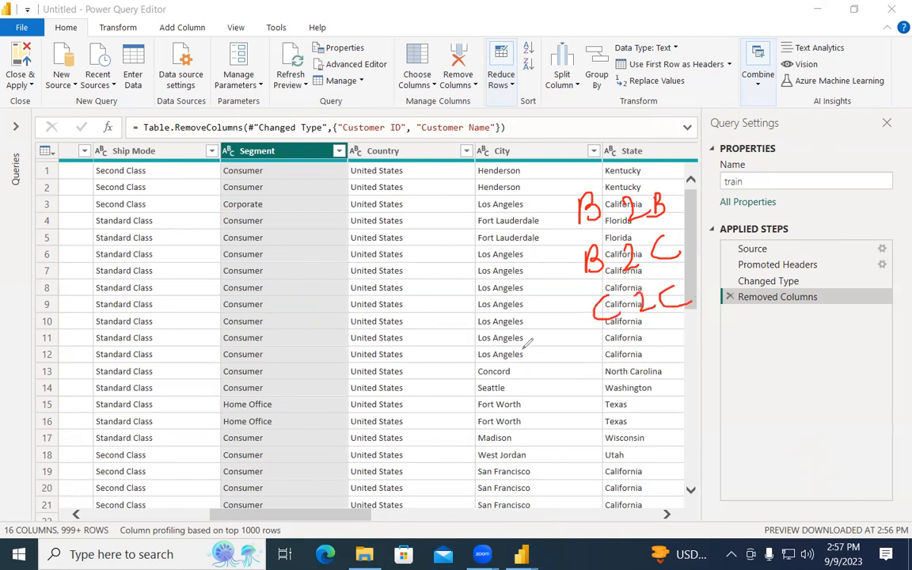
pyautogui.moveTo(615, 337)
pyautogui.mouseDown()
pyautogui.moveTo(624, 358)
pyautogui.moveTo(675, 333)
pyautogui.mouseUp()
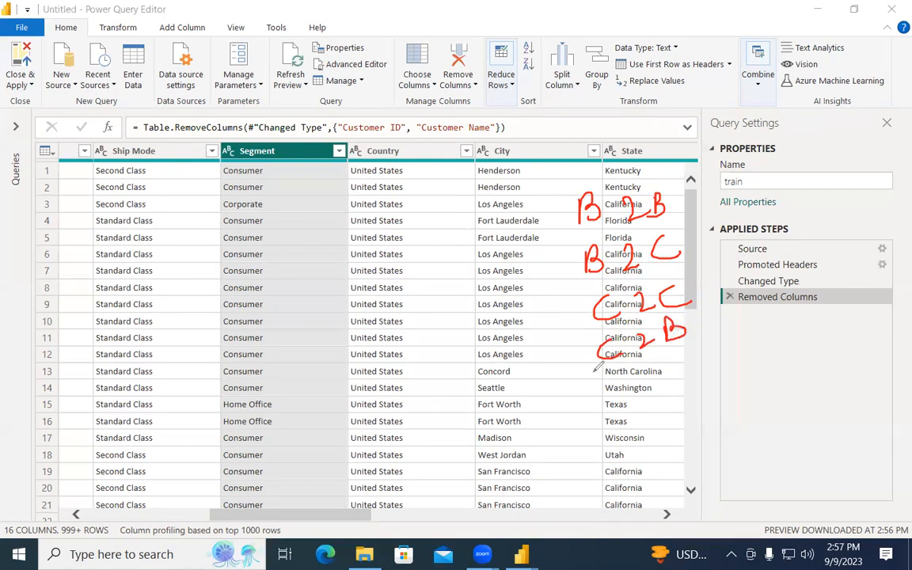
pyautogui.hotkey('ctrl', 'z')
pyautogui.hotkey('ctrl', 'z')
pyautogui.hotkey('ctrl', 'z')
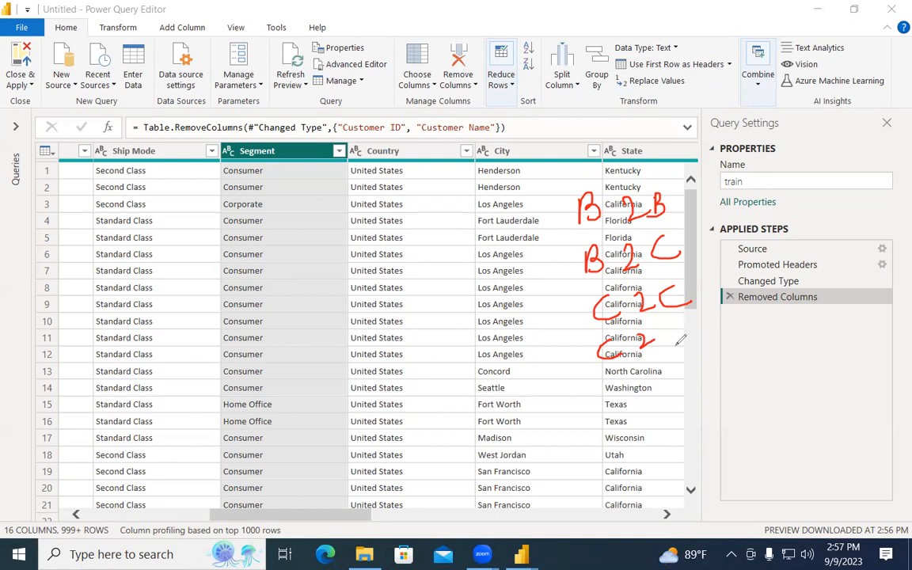
pyautogui.moveTo(612, 319)
pyautogui.mouseDown()
pyautogui.moveTo(668, 321)
pyautogui.moveTo(617, 164)
pyautogui.moveTo(585, 321)
pyautogui.moveTo(595, 331)
pyautogui.mouseUp()
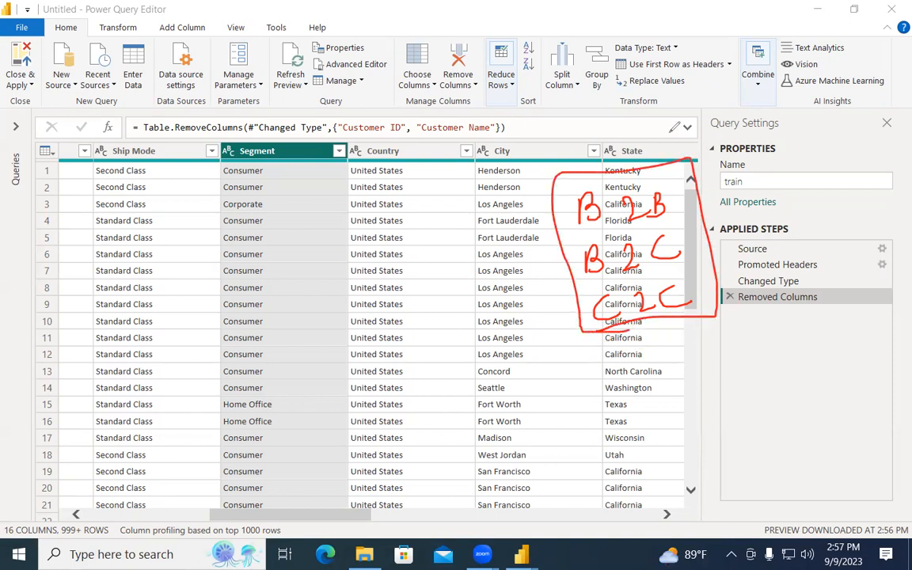
pyautogui.press('Escape')
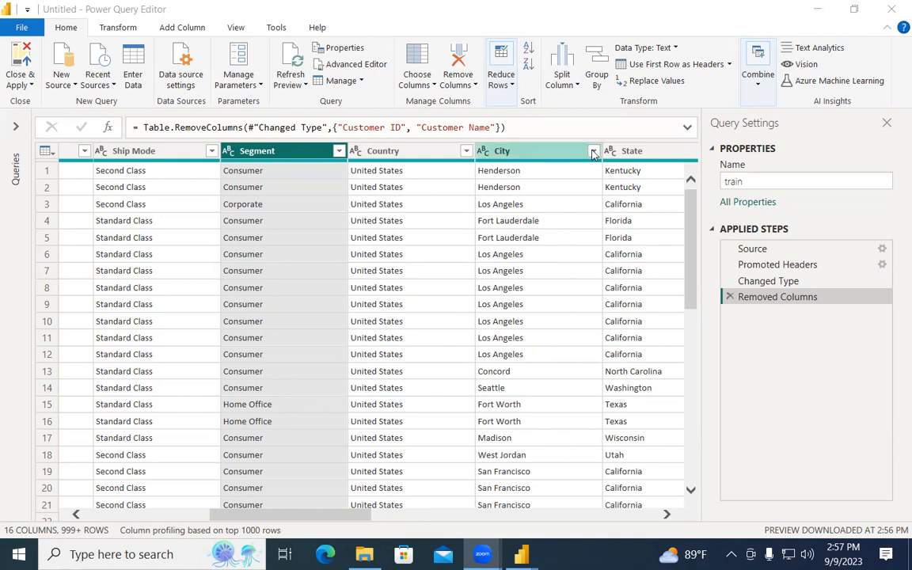
# Scroll right to Product ID and remove that column, leaving 15 columns.
pyautogui.moveTo(317, 515); pyautogui.dragTo(381, 515)
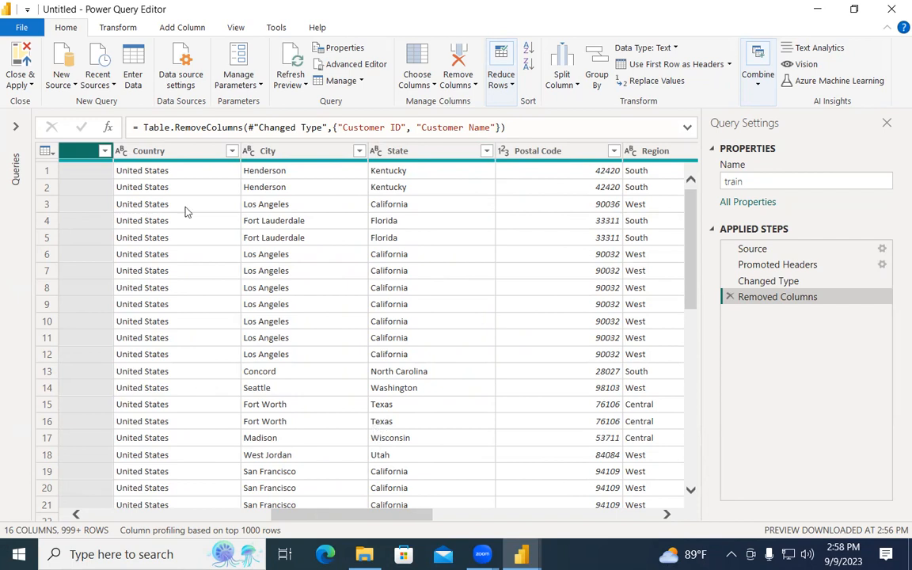
pyautogui.hscroll(2, 348, 522)
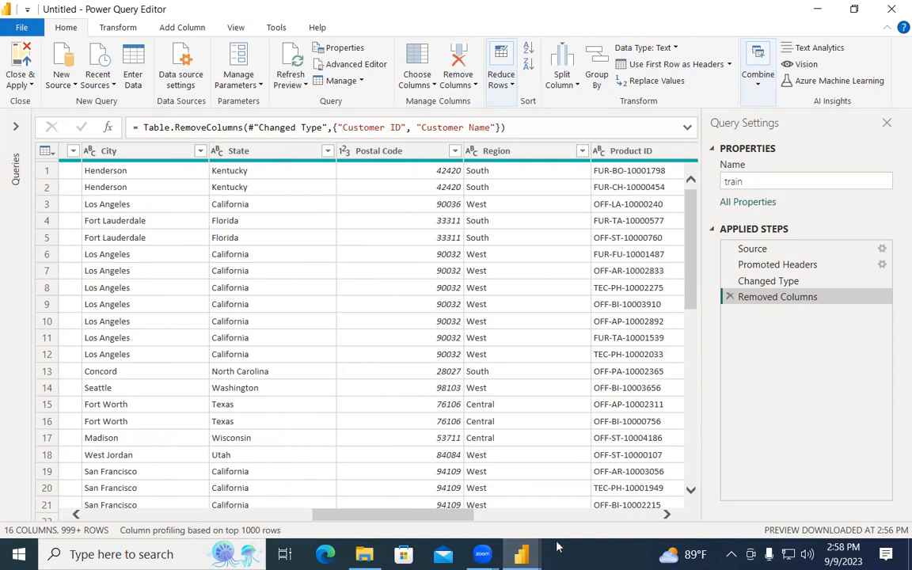
pyautogui.moveTo(445, 516); pyautogui.dragTo(473, 519)
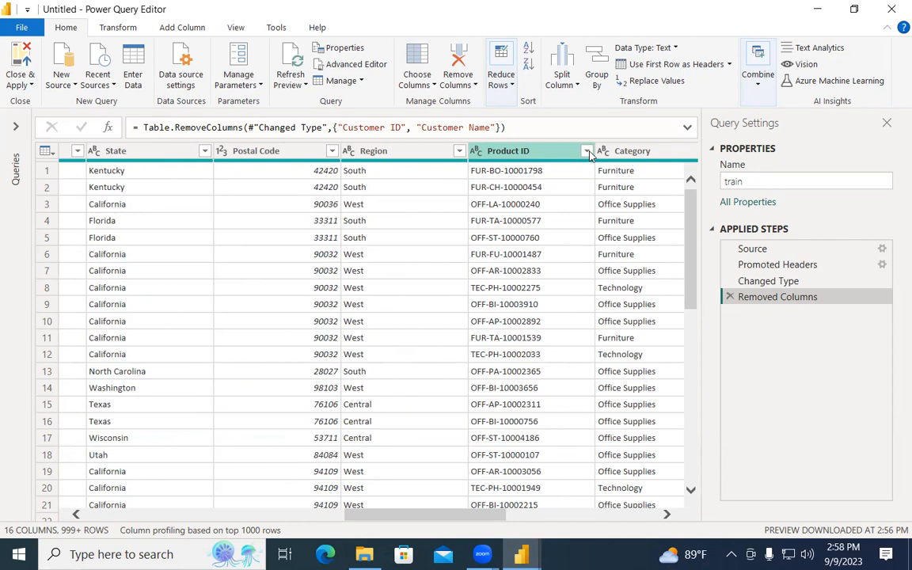
pyautogui.click(585, 151)
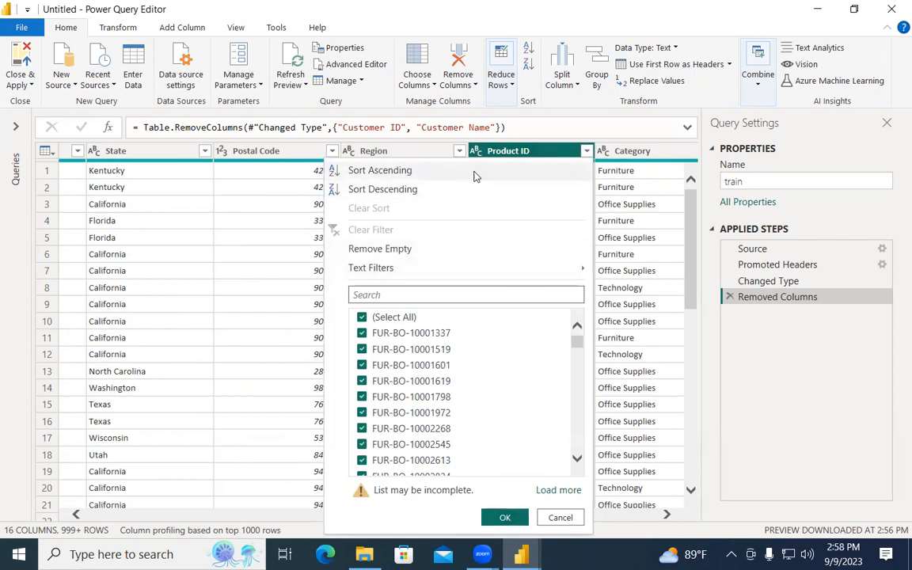
pyautogui.click(523, 150)
pyautogui.rightClick(521, 150)
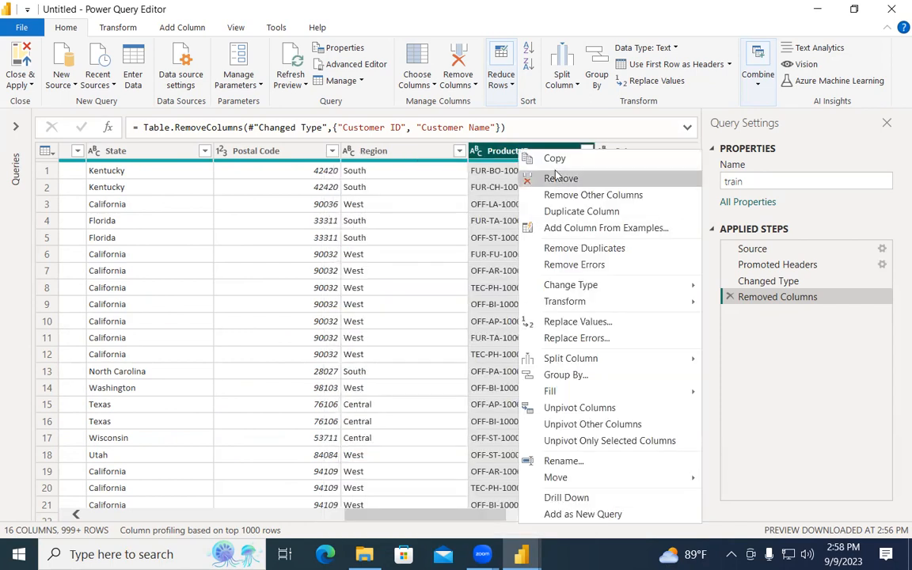
pyautogui.click(558, 177)
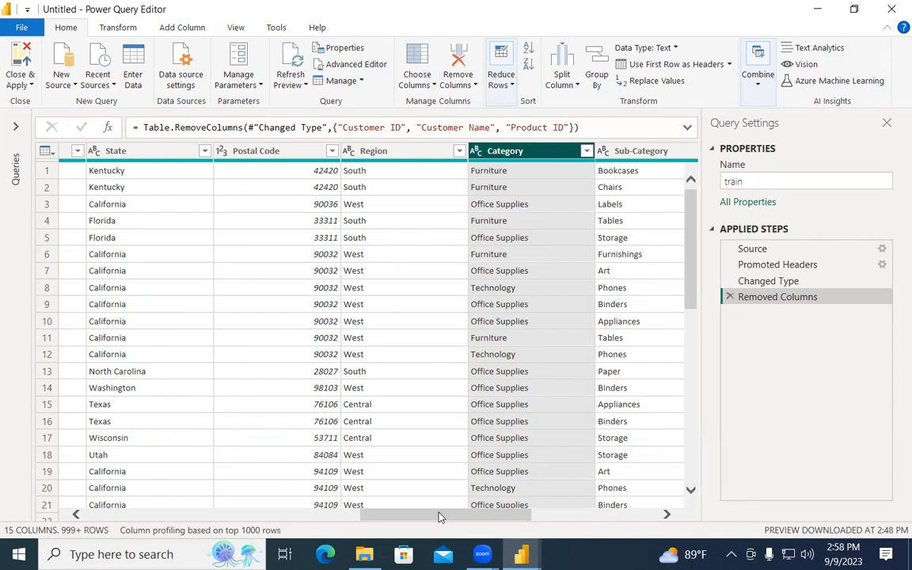
pyautogui.moveTo(440, 520); pyautogui.dragTo(506, 520)
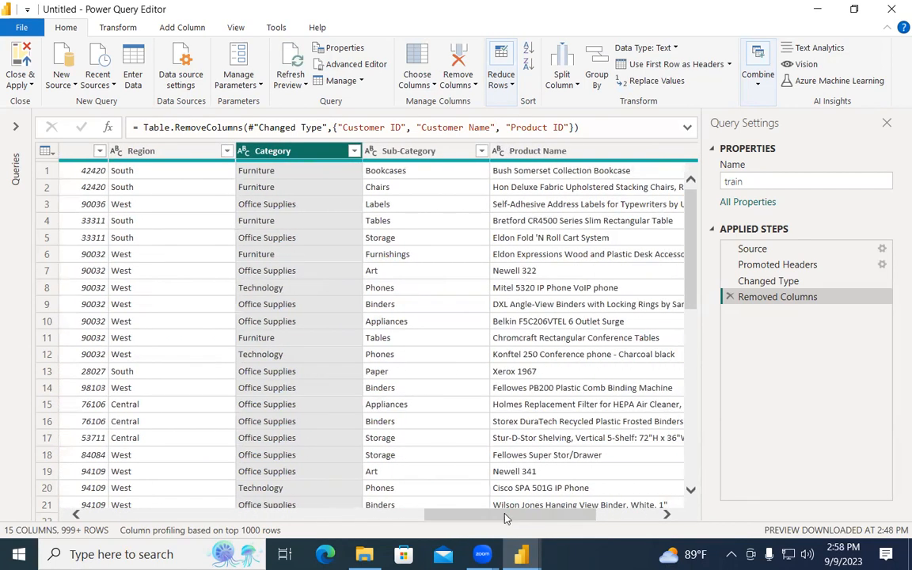
# Scroll to the Product Name column and remove it, leaving 14 columns.
pyautogui.scroll(-4, 295, 400)
pyautogui.scroll(4, 299, 401)
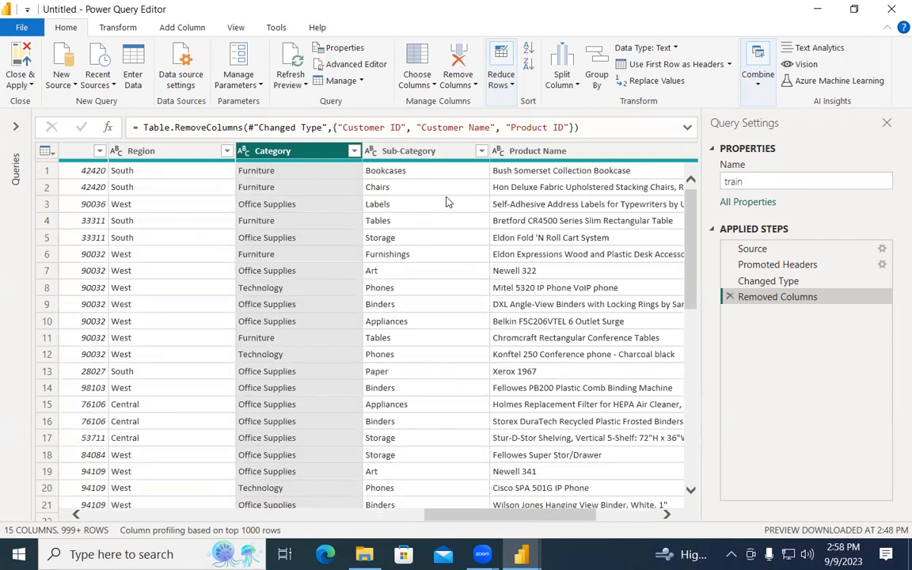
pyautogui.hscroll(3, 520, 509)
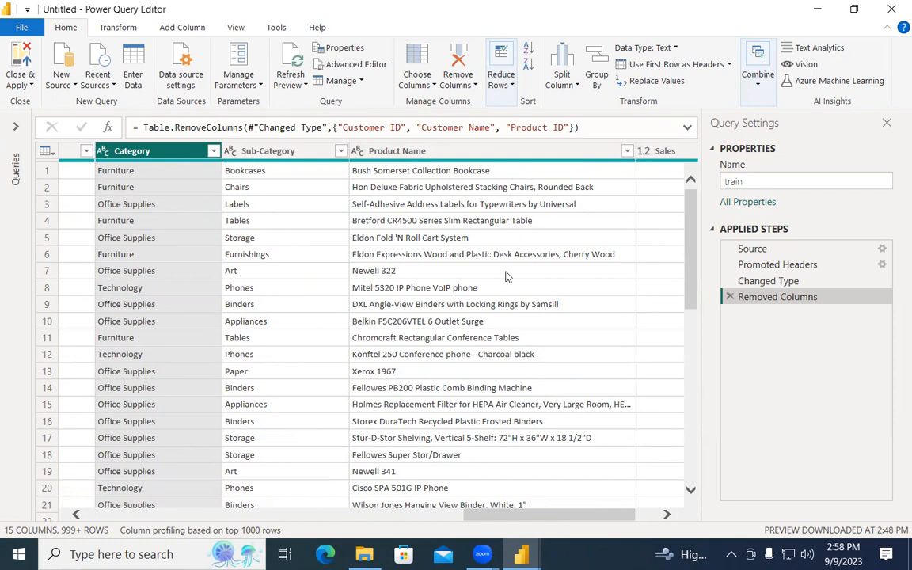
pyautogui.scroll(-6, 507, 275)
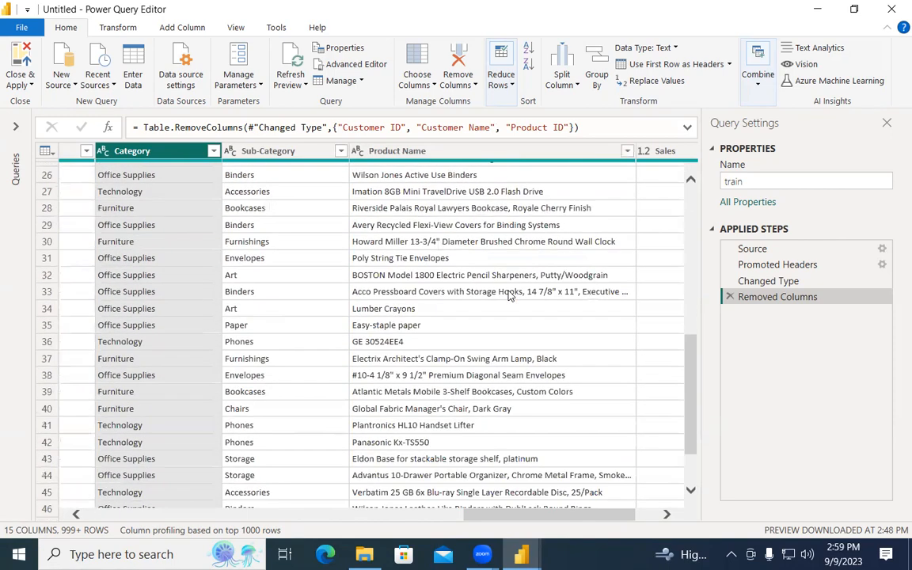
pyautogui.scroll(-4, 509, 294)
pyautogui.scroll(5, 509, 294)
pyautogui.scroll(5, 509, 295)
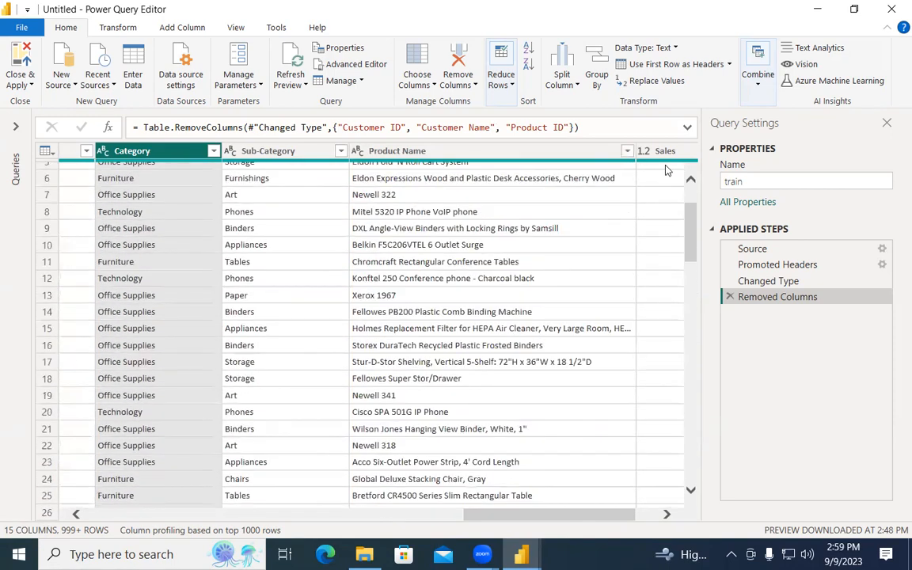
pyautogui.rightClick(626, 155)
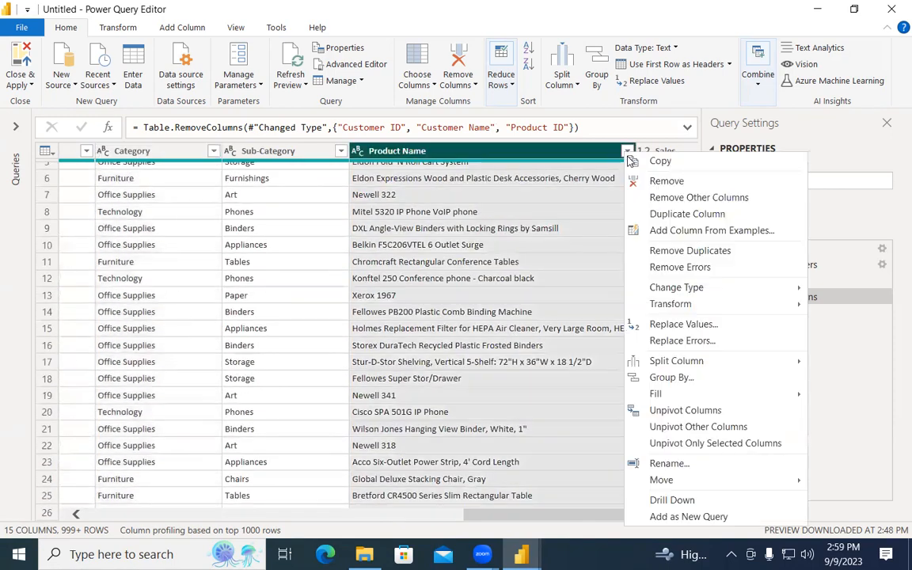
pyautogui.click(666, 181)
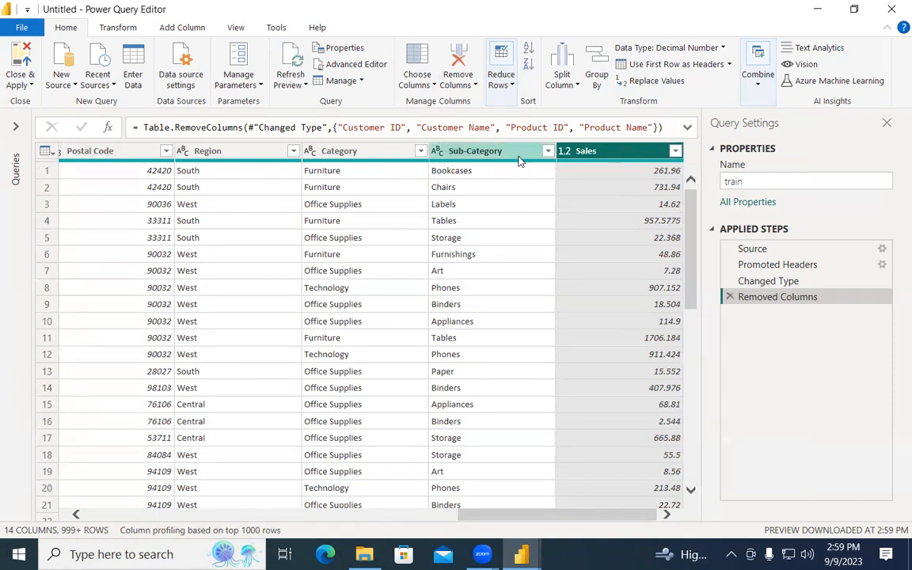
pyautogui.moveTo(507, 514); pyautogui.dragTo(463, 515)
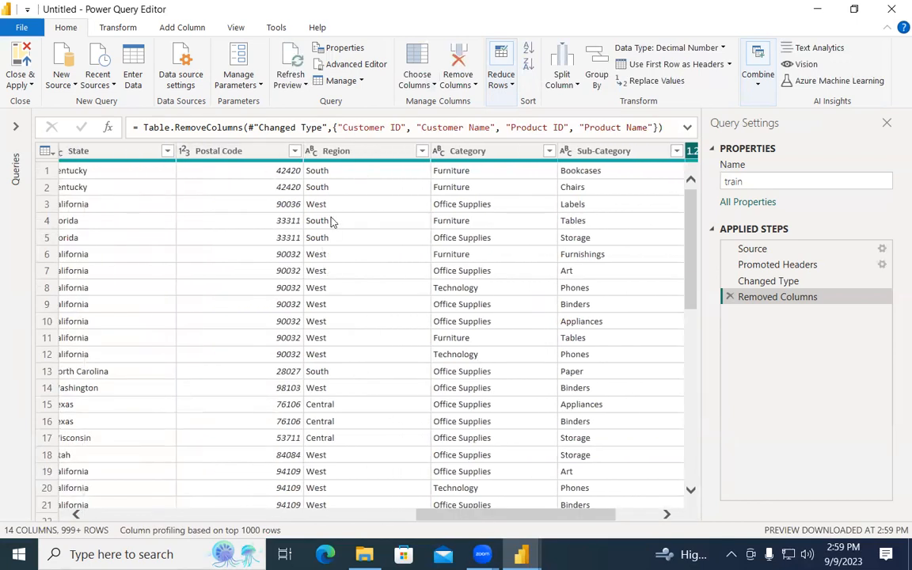
pyautogui.scroll(-3, 341, 387)
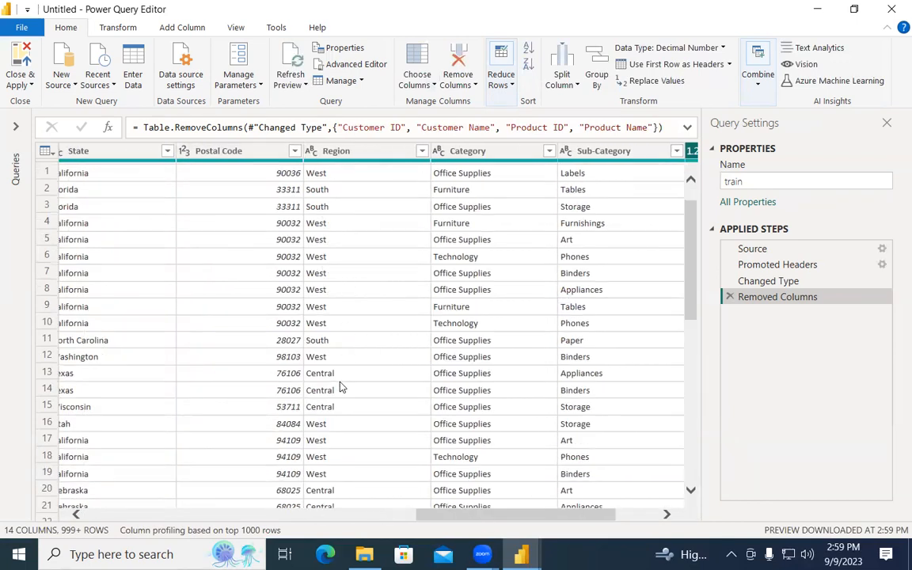
pyautogui.scroll(-2, 352, 322)
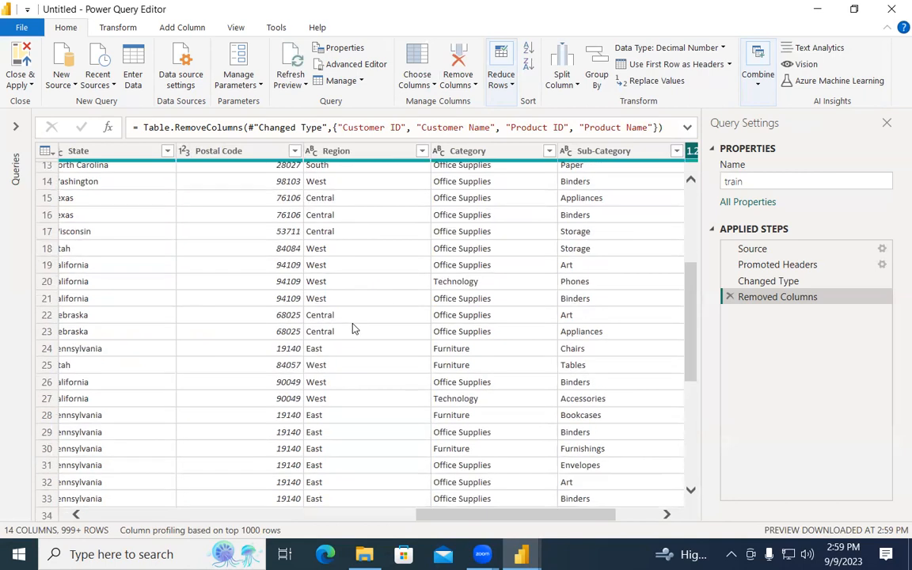
pyautogui.scroll(1, 351, 324)
pyautogui.scroll(4, 351, 324)
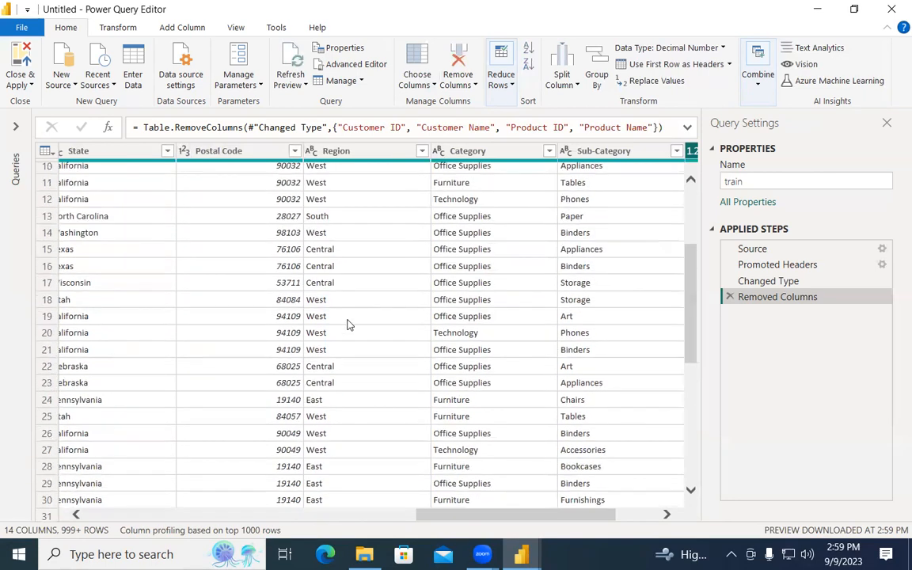
pyautogui.scroll(-9, 352, 323)
pyautogui.scroll(-10, 351, 323)
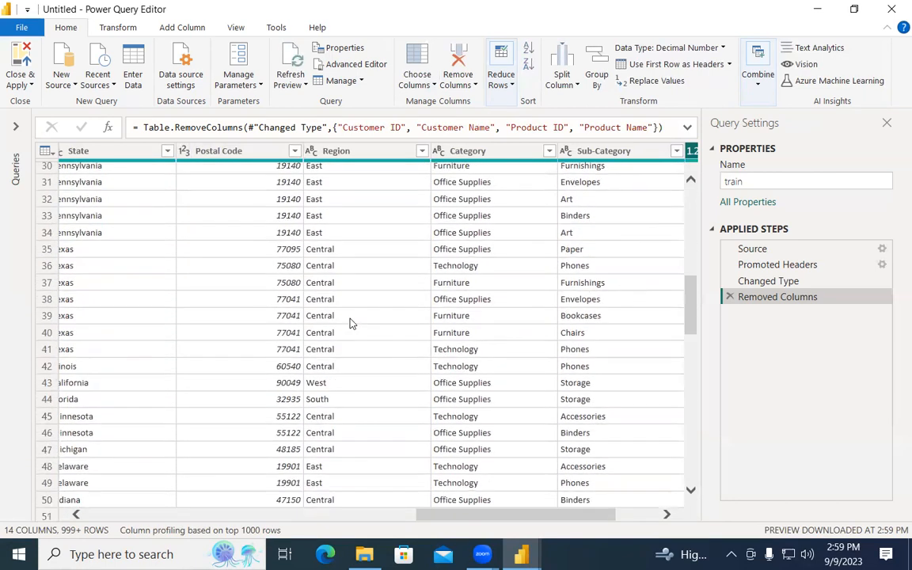
pyautogui.scroll(-3, 352, 322)
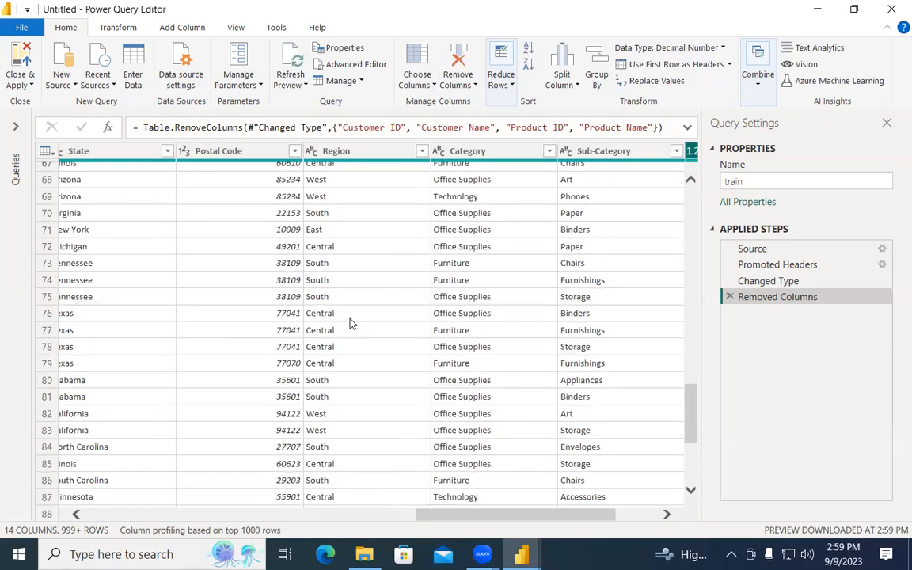
pyautogui.scroll(-4, 352, 323)
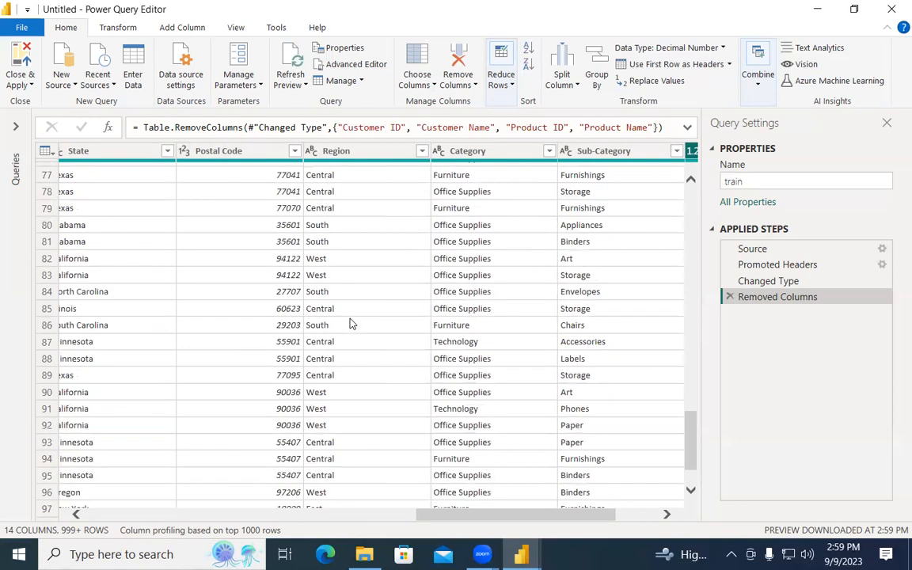
pyautogui.scroll(-3, 378, 340)
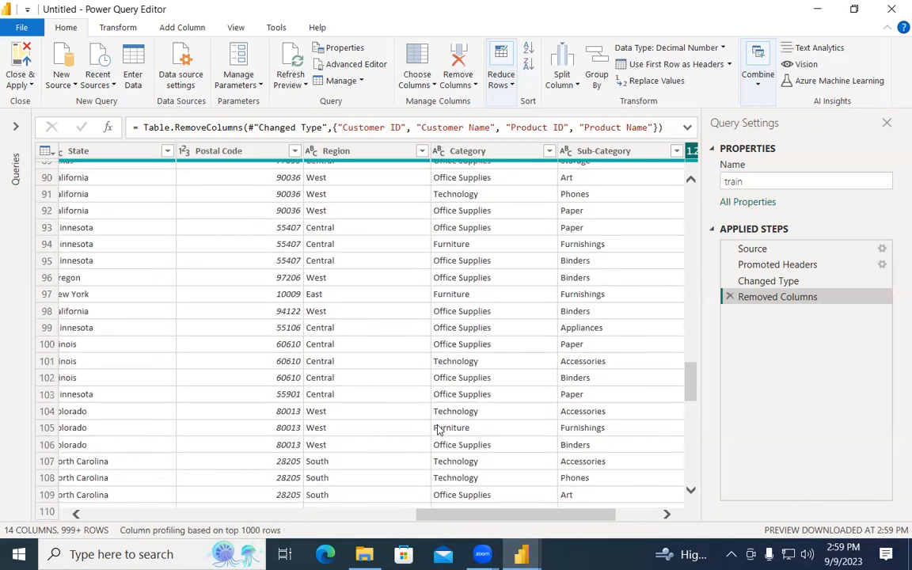
pyautogui.scroll(12, 427, 423)
pyautogui.scroll(15, 422, 419)
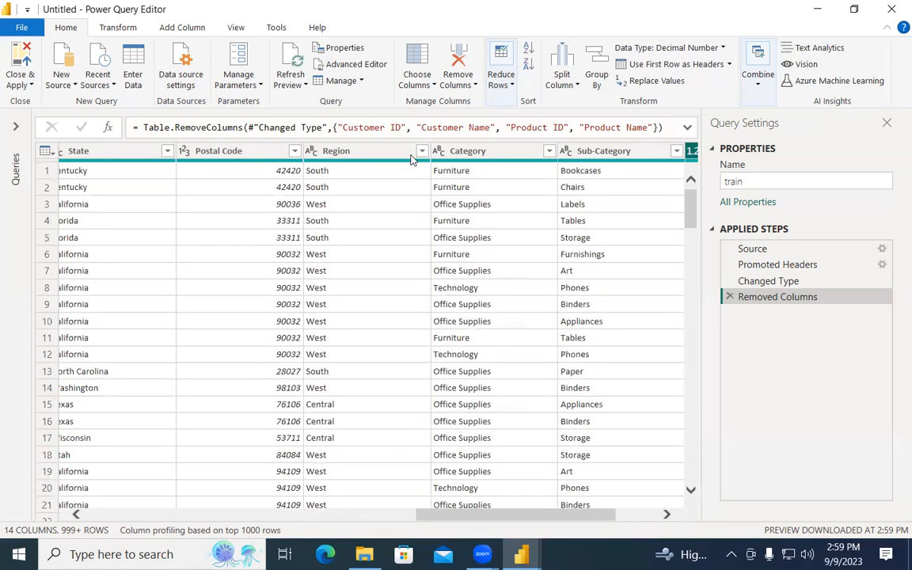
pyautogui.moveTo(380, 171)
pyautogui.mouseDown()
pyautogui.moveTo(419, 333)
pyautogui.moveTo(380, 180)
pyautogui.mouseUp()
pyautogui.moveTo(546, 173)
pyautogui.mouseDown()
pyautogui.moveTo(637, 261)
pyautogui.moveTo(732, 272)
pyautogui.mouseUp()
pyautogui.moveTo(554, 251)
pyautogui.mouseDown()
pyautogui.moveTo(443, 270)
pyautogui.moveTo(499, 269)
pyautogui.mouseUp()
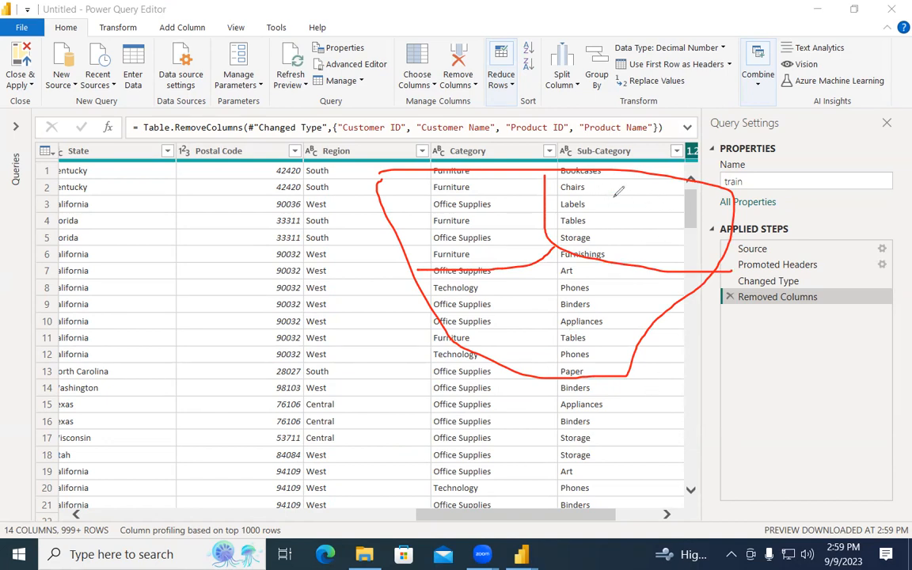
pyautogui.moveTo(612, 204)
pyautogui.mouseDown()
pyautogui.moveTo(626, 190)
pyautogui.moveTo(634, 195)
pyautogui.moveTo(712, 268)
pyautogui.mouseUp()
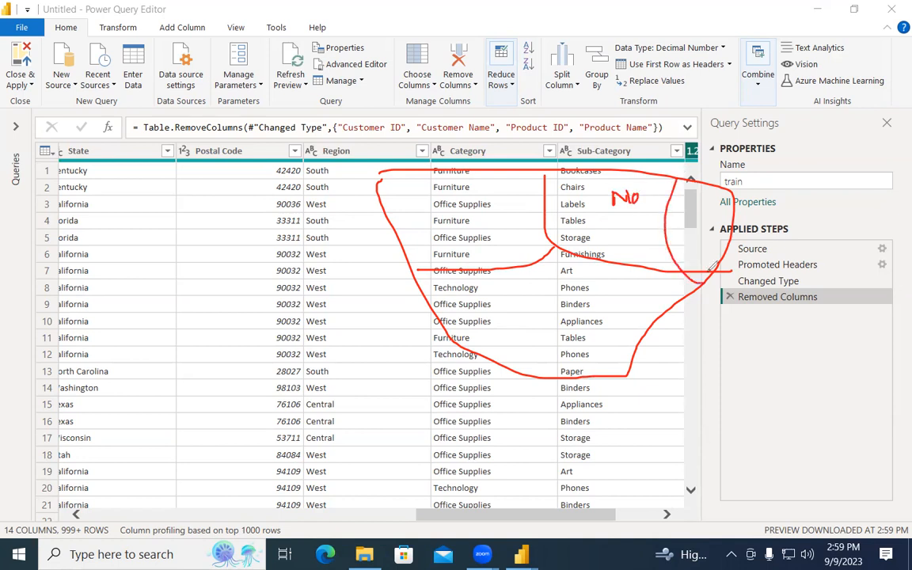
pyautogui.moveTo(704, 221); pyautogui.dragTo(713, 246)
pyautogui.moveTo(700, 234)
pyautogui.mouseDown()
pyautogui.moveTo(715, 232)
pyautogui.moveTo(718, 220)
pyautogui.mouseUp()
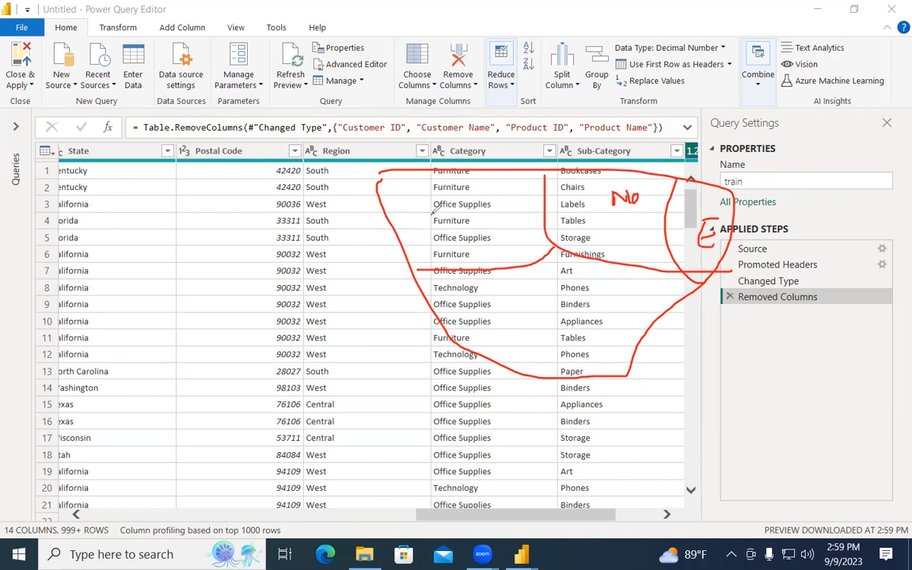
pyautogui.moveTo(436, 209); pyautogui.dragTo(432, 227)
pyautogui.press('Escape')
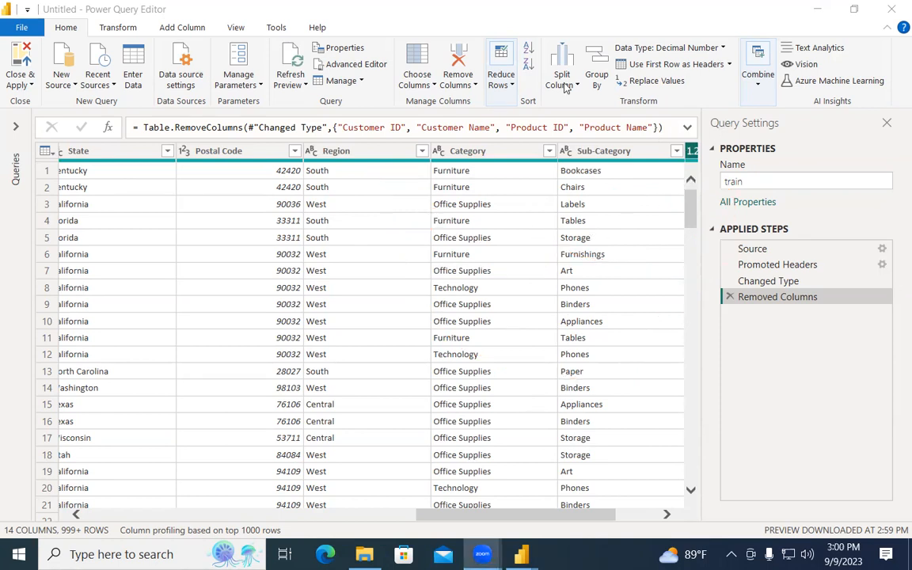
# Scroll back through the table and select the Postal Code column.
pyautogui.moveTo(562, 514); pyautogui.dragTo(641, 499)
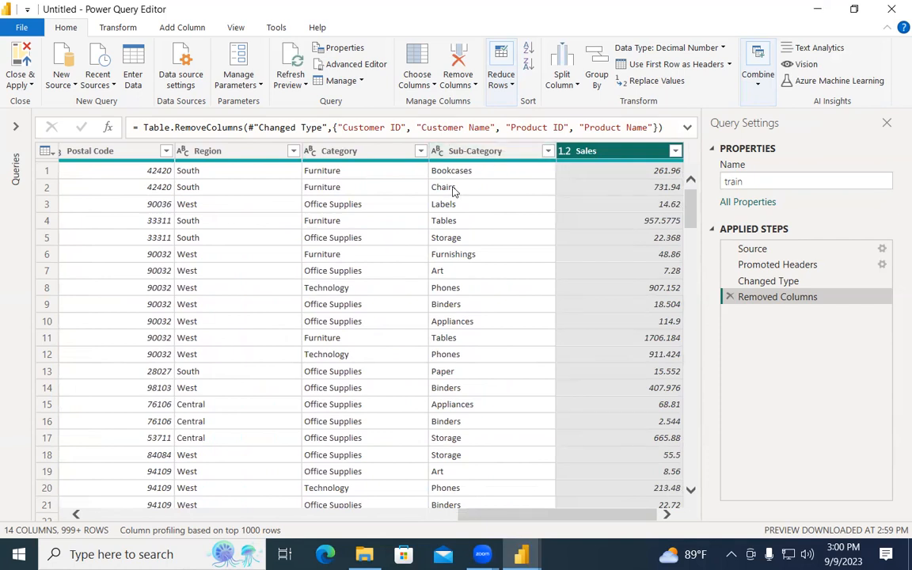
pyautogui.moveTo(546, 510); pyautogui.dragTo(396, 522)
pyautogui.click(443, 152)
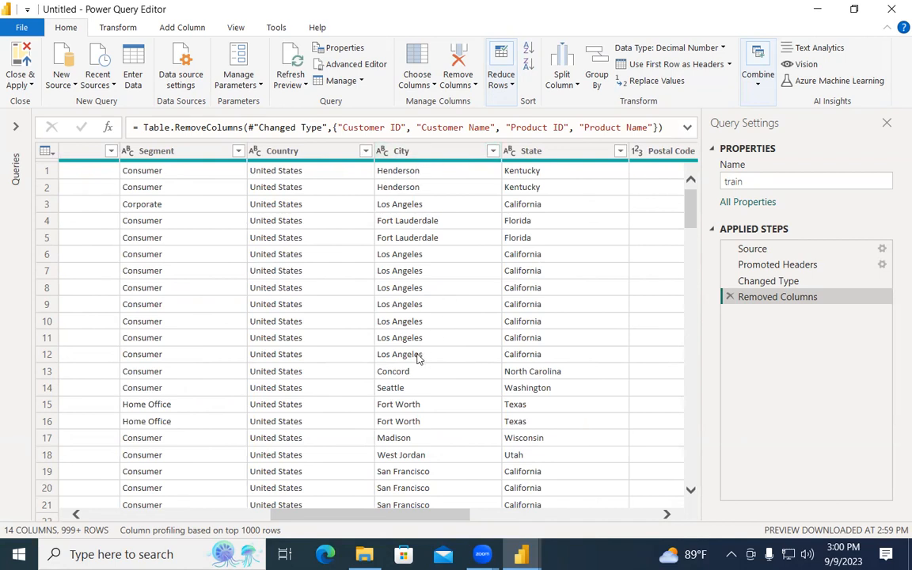
pyautogui.moveTo(405, 522); pyautogui.dragTo(386, 523)
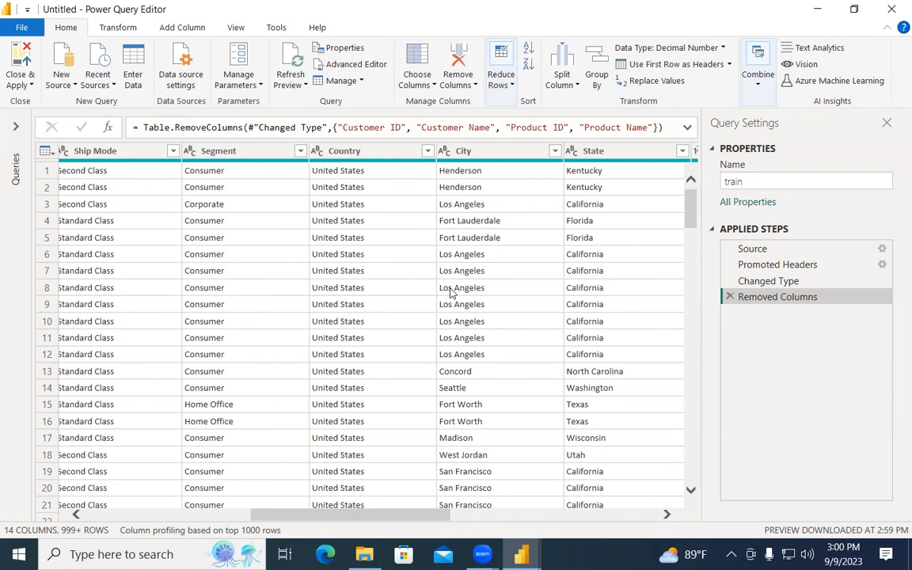
# Check that Country holds only United States, then remove the Country column.
pyautogui.scroll(-9, 386, 300)
pyautogui.click(427, 150)
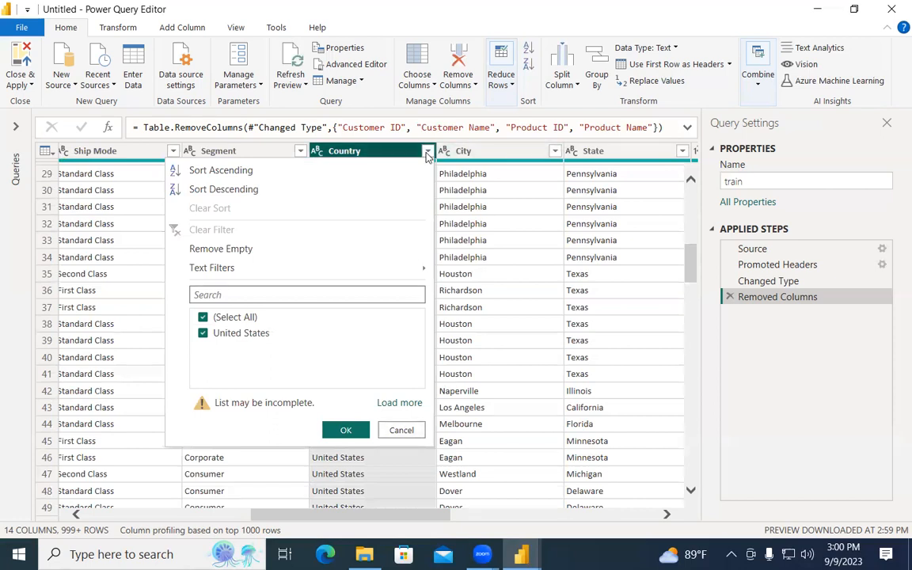
pyautogui.rightClick(373, 148)
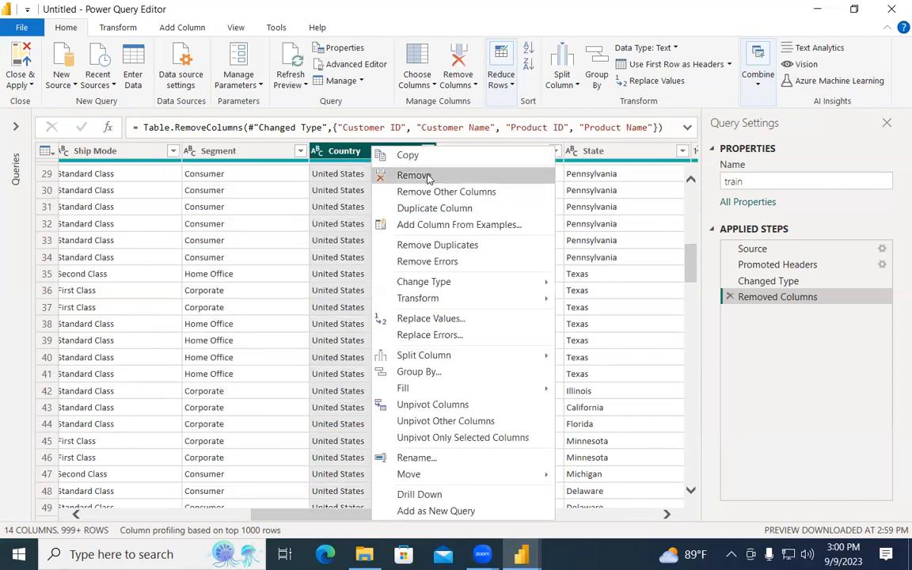
pyautogui.click(427, 178)
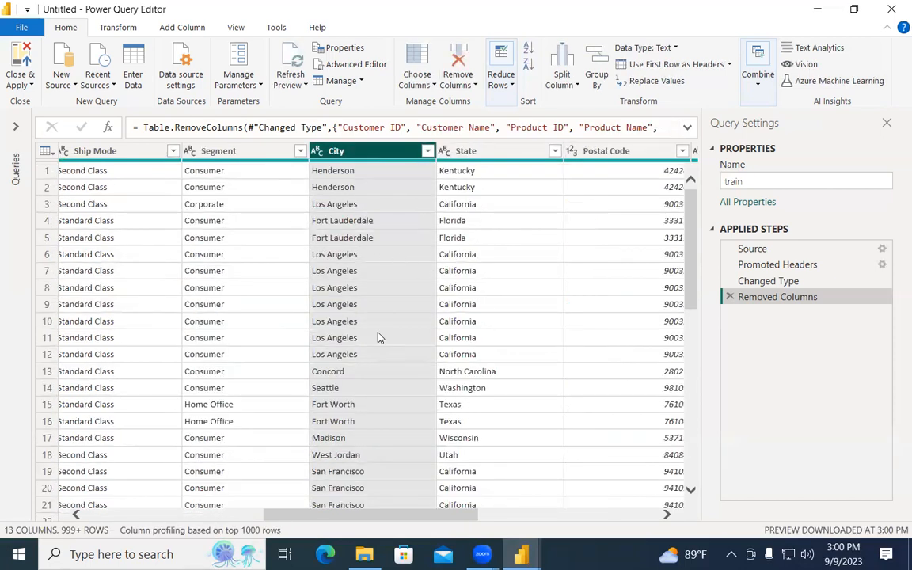
pyautogui.moveTo(387, 521); pyautogui.dragTo(282, 515)
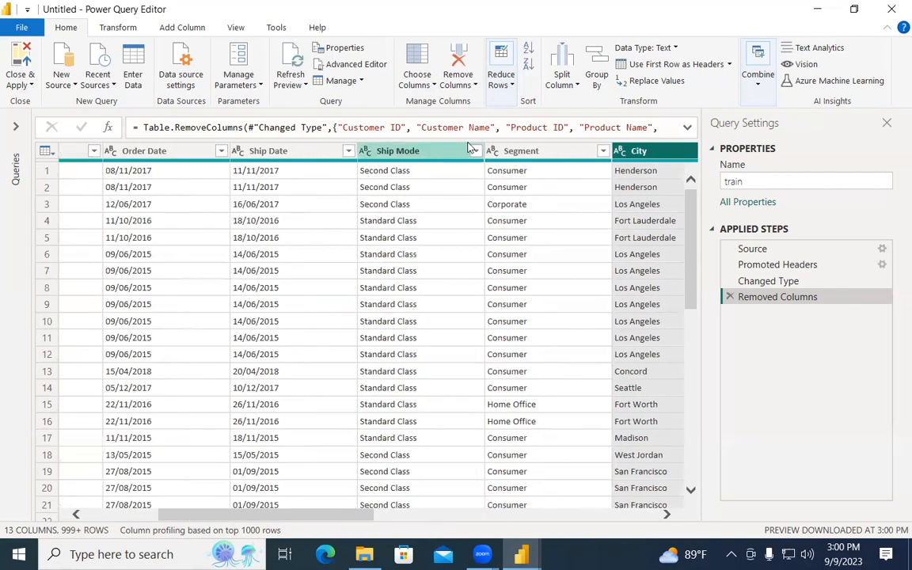
pyautogui.click(475, 151)
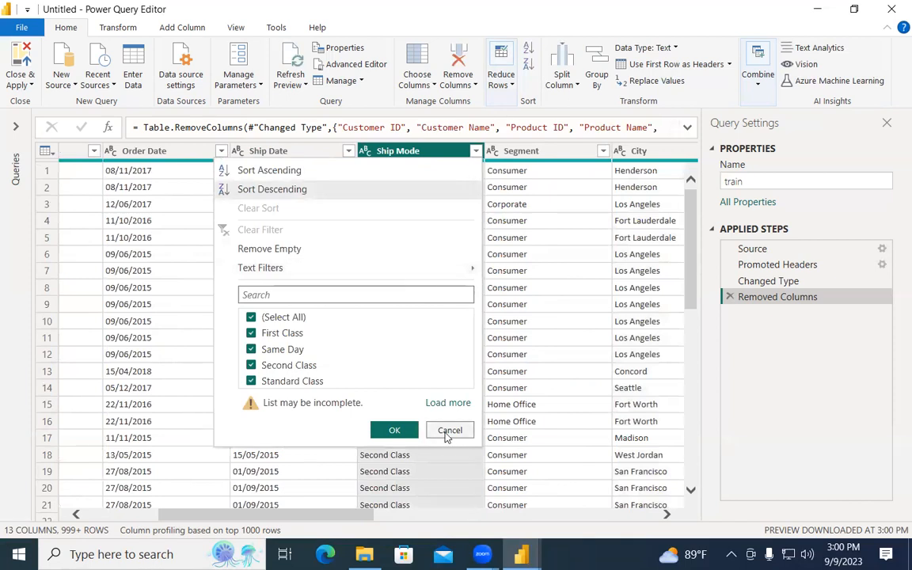
pyautogui.click(563, 356)
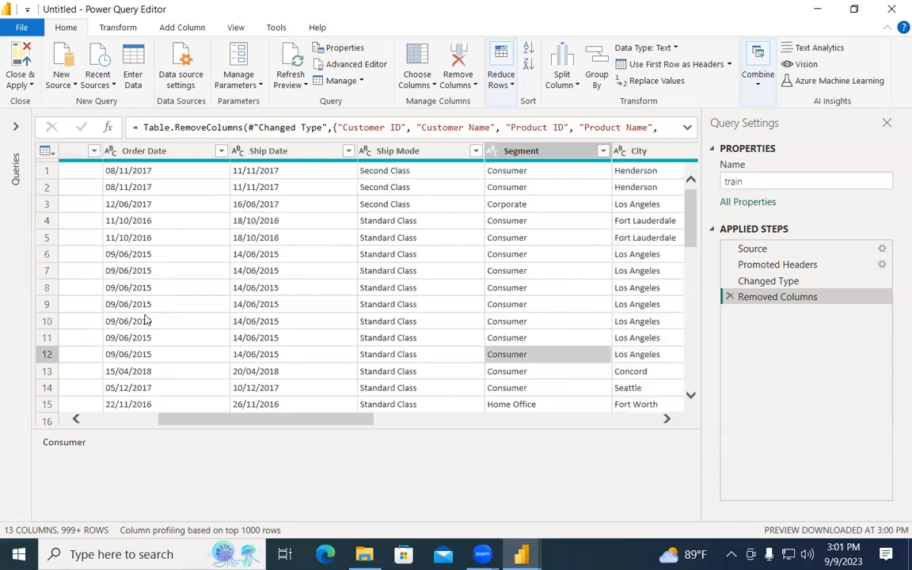
pyautogui.moveTo(314, 423); pyautogui.dragTo(220, 420)
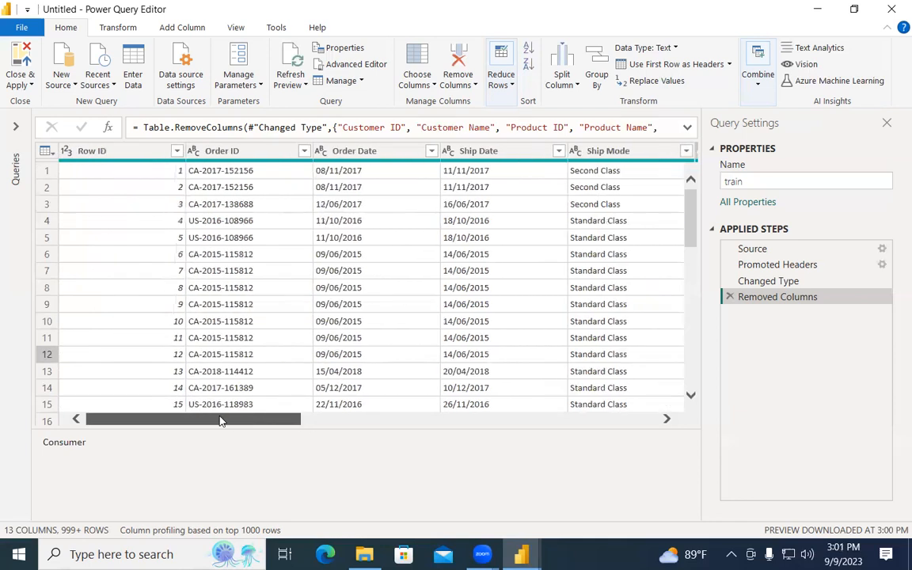
# Inspect the Order ID values, then remove both the Order ID and Row ID columns.
pyautogui.click(305, 151)
pyautogui.scroll(-10, 192, 393)
pyautogui.scroll(-3, 193, 392)
pyautogui.scroll(8, 193, 392)
pyautogui.rightClick(236, 157)
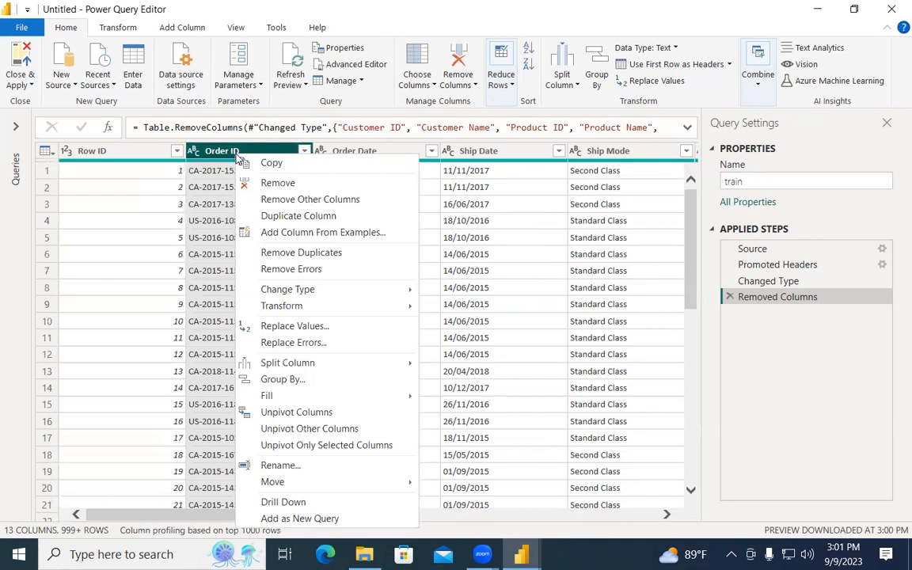
pyautogui.click(265, 182)
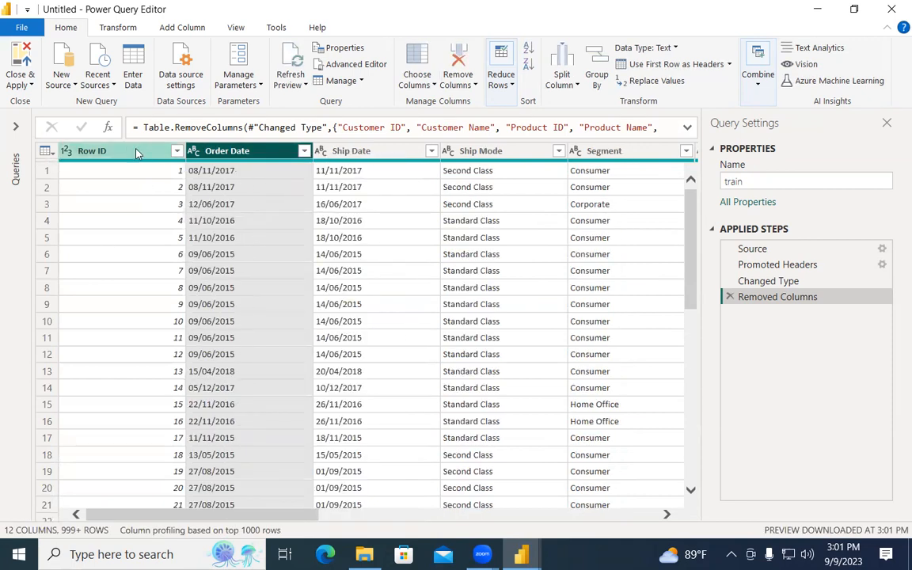
pyautogui.rightClick(93, 155)
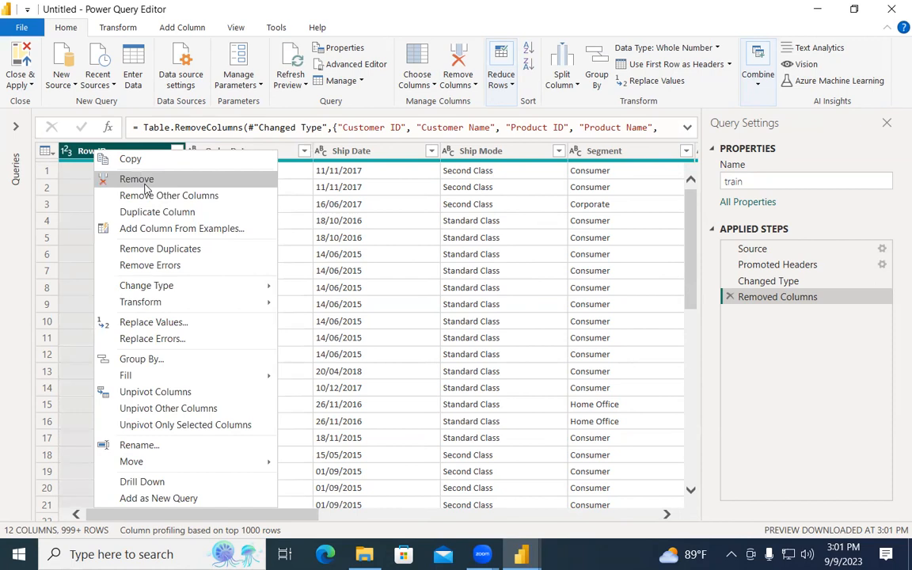
pyautogui.click(143, 182)
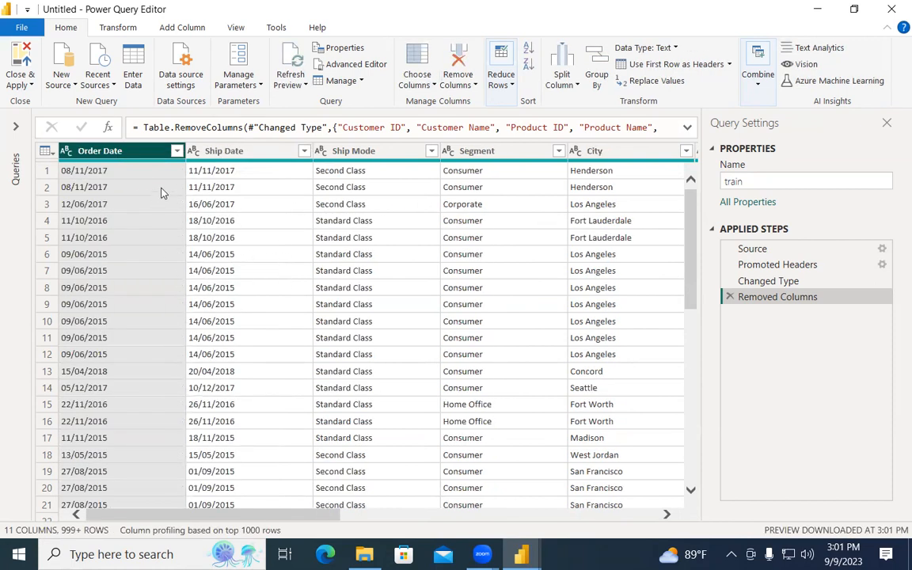
# Review the list of Order Date values in its filter dropdown.
pyautogui.moveTo(204, 515); pyautogui.dragTo(589, 518)
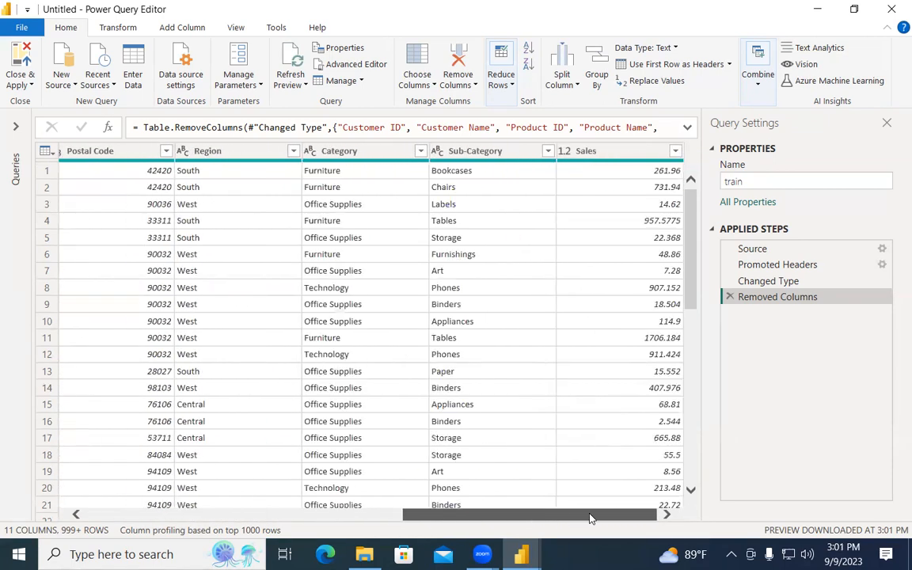
pyautogui.moveTo(495, 518); pyautogui.dragTo(193, 517)
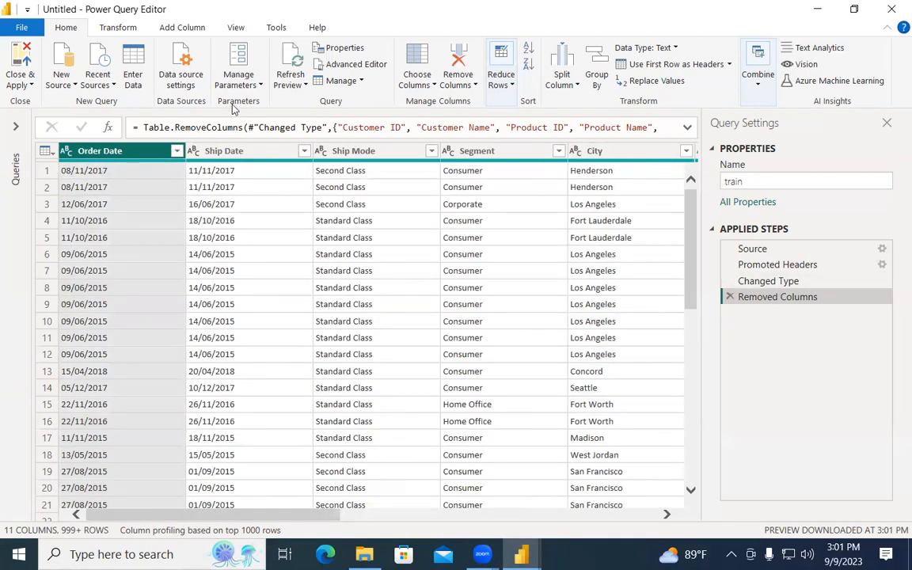
pyautogui.click(177, 153)
pyautogui.scroll(-10, 291, 399)
pyautogui.scroll(-3, 299, 385)
pyautogui.moveTo(424, 349); pyautogui.dragTo(391, 281)
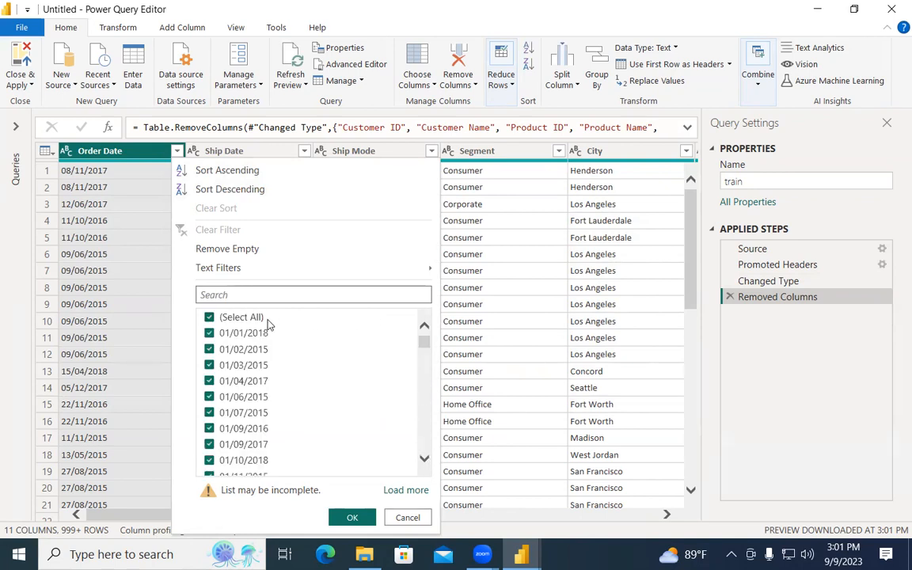
pyautogui.scroll(-10, 259, 410)
pyautogui.moveTo(422, 350); pyautogui.dragTo(425, 447)
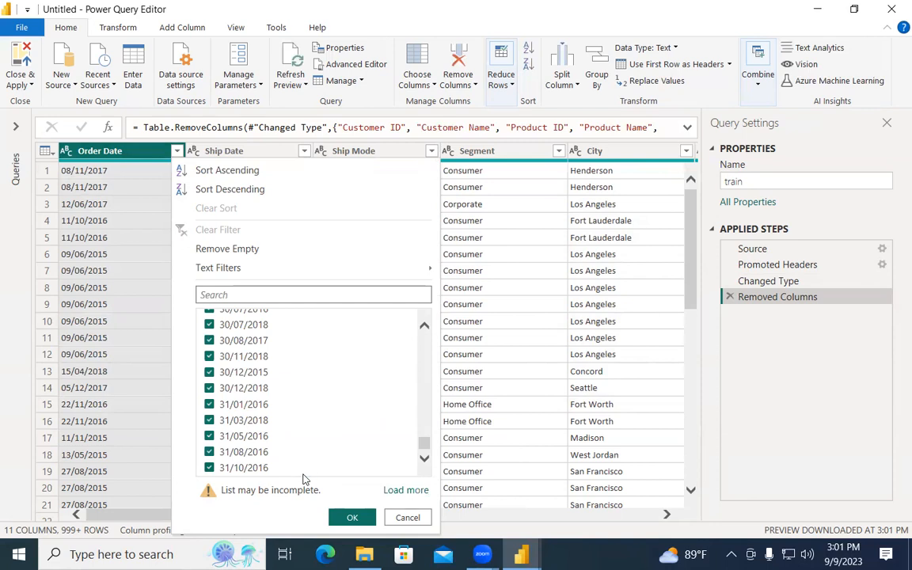
pyautogui.scroll(5, 300, 340)
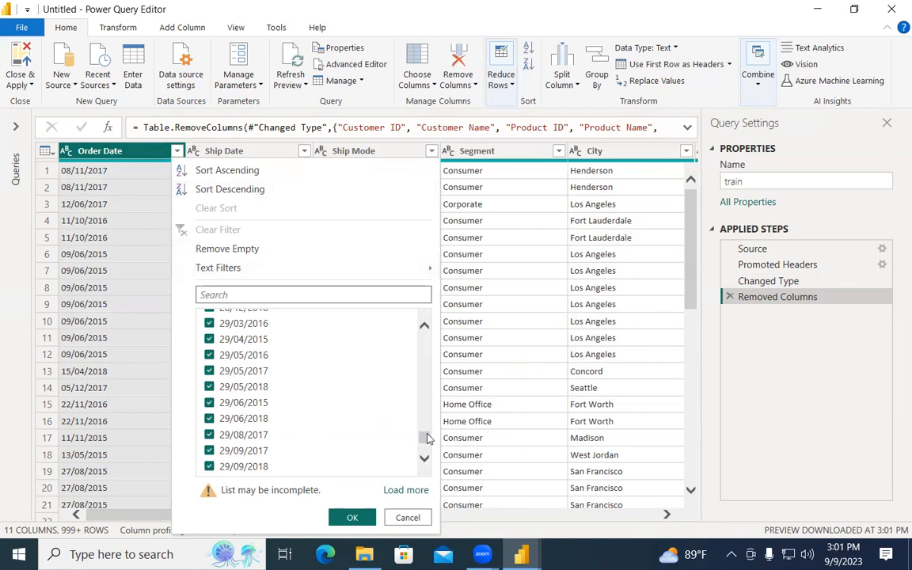
pyautogui.moveTo(428, 437); pyautogui.dragTo(425, 337)
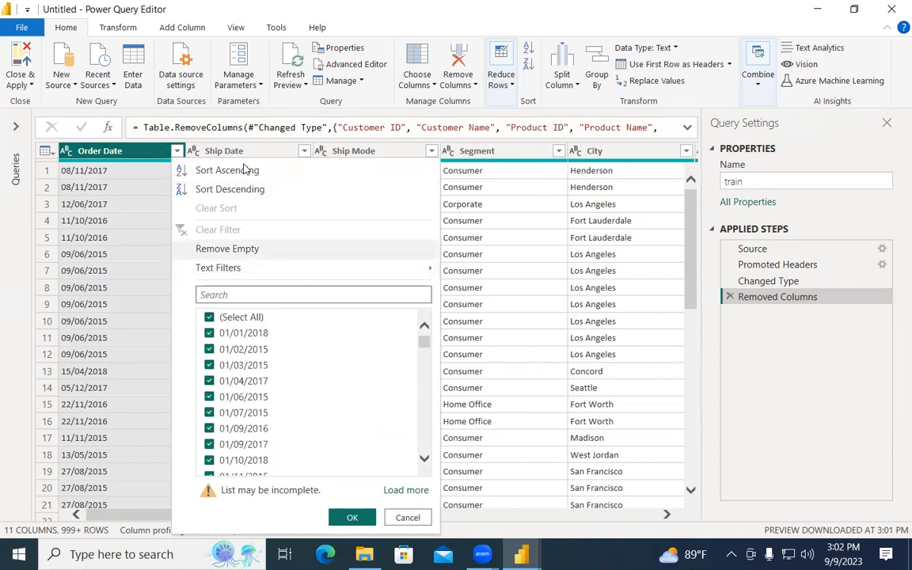
# Check the Ship Date, Ship Mode and Segment value lists, leaving them unchanged.
pyautogui.click(304, 150)
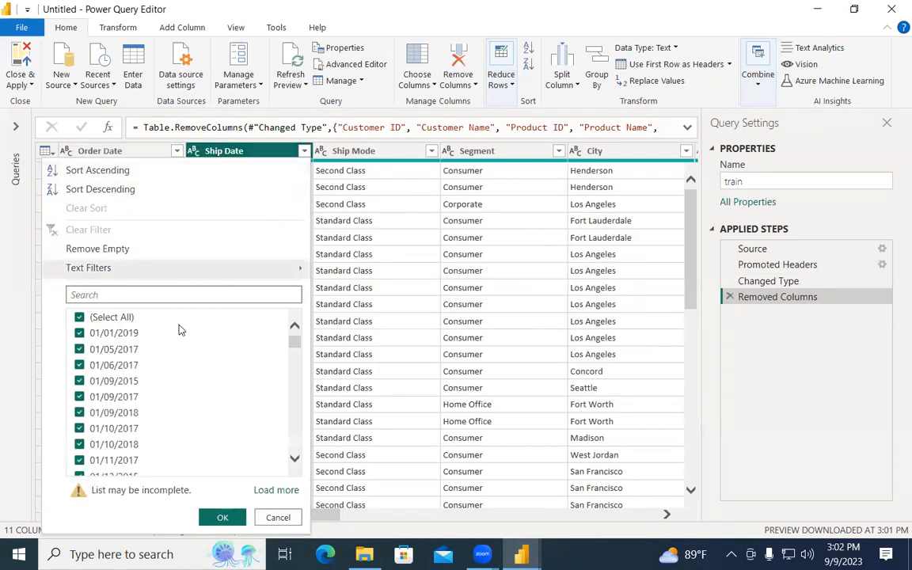
pyautogui.moveTo(295, 342); pyautogui.dragTo(299, 472)
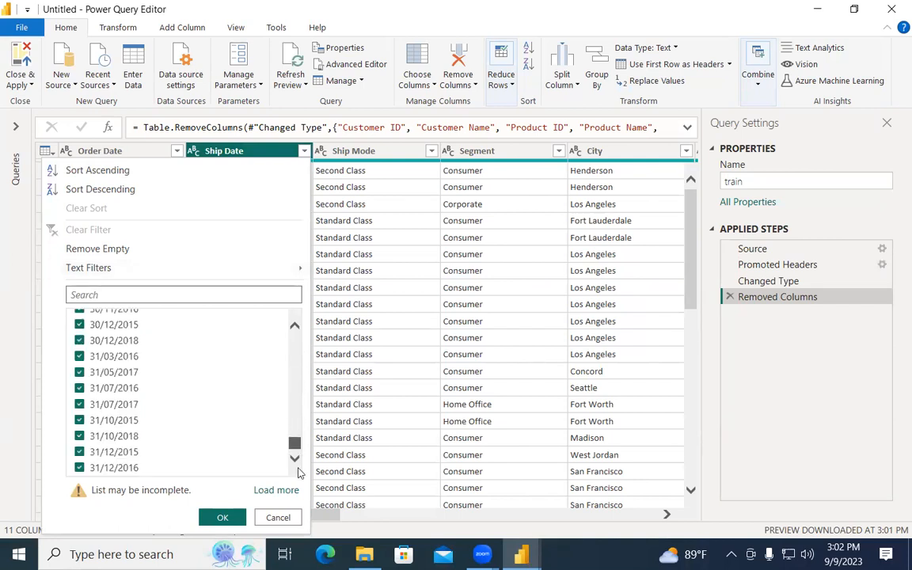
pyautogui.click(431, 151)
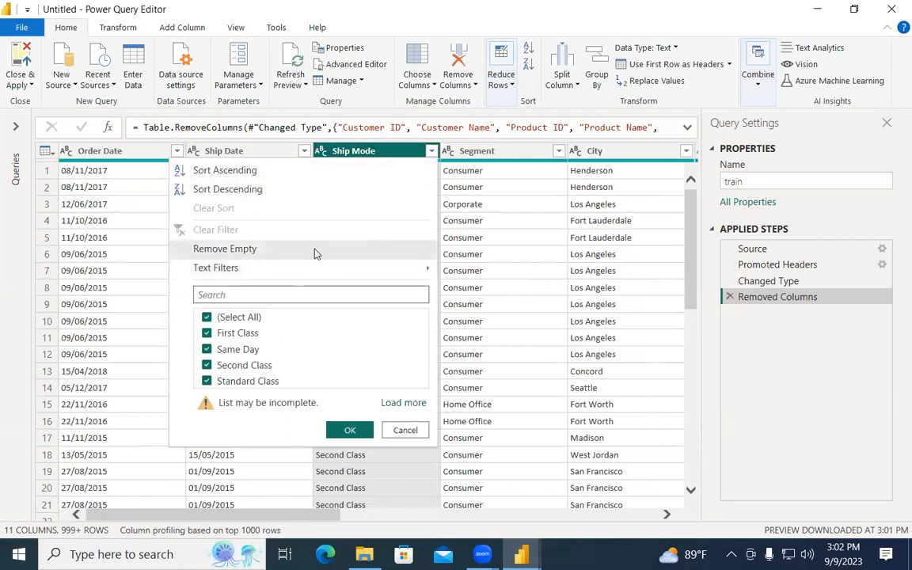
pyautogui.click(557, 150)
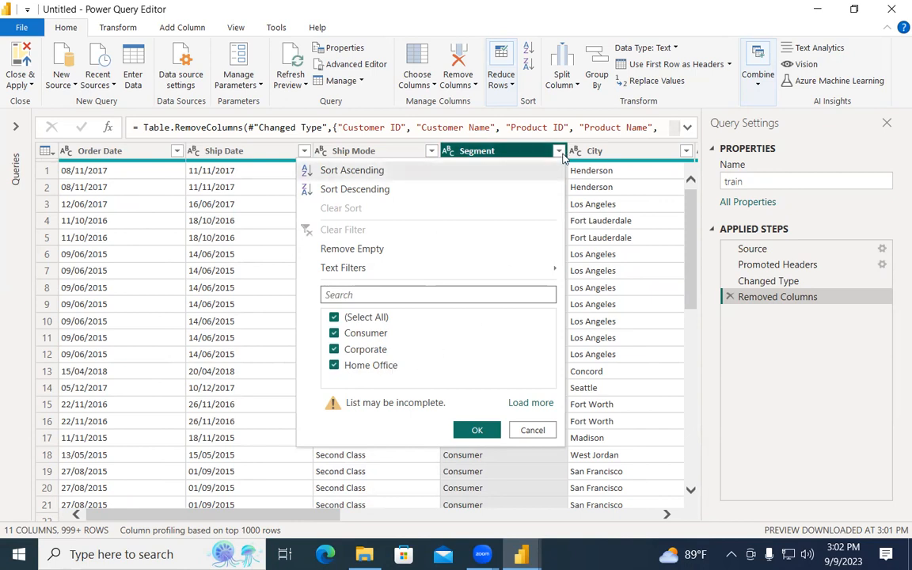
pyautogui.click(621, 154)
# Review the City value list and confirm it, adding a Filtered Rows step.
pyautogui.click(679, 152)
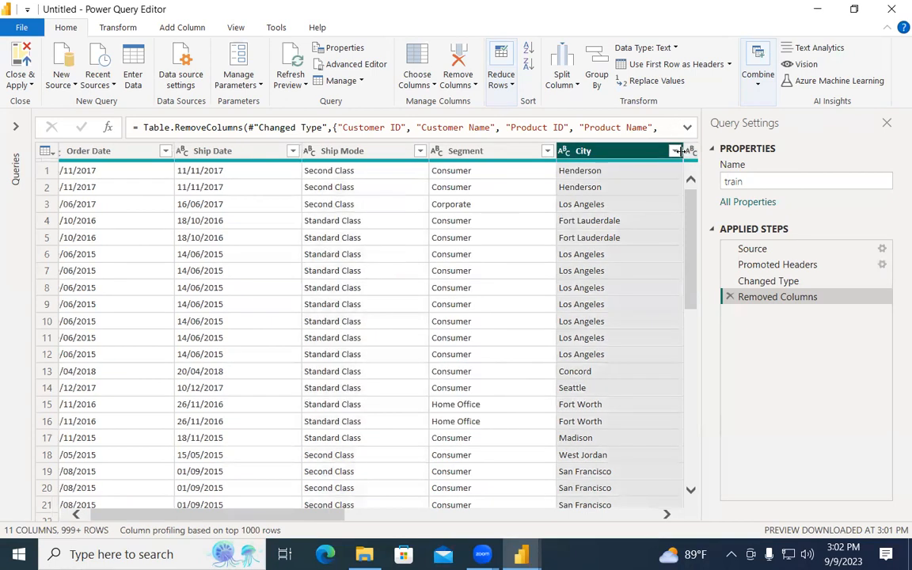
pyautogui.click(675, 152)
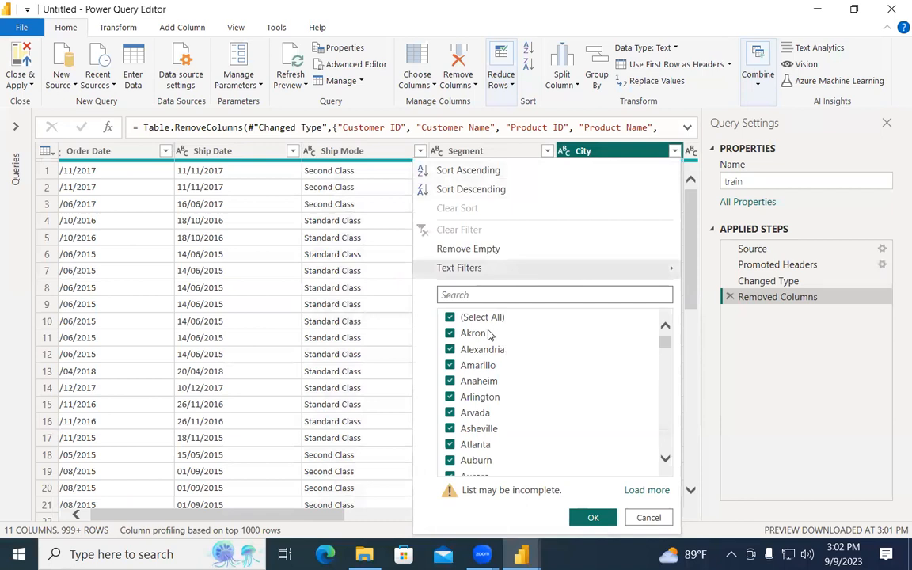
pyautogui.scroll(-2, 614, 391)
pyautogui.scroll(2, 621, 377)
pyautogui.moveTo(665, 346)
pyautogui.mouseDown()
pyautogui.moveTo(675, 467)
pyautogui.moveTo(663, 332)
pyautogui.mouseUp()
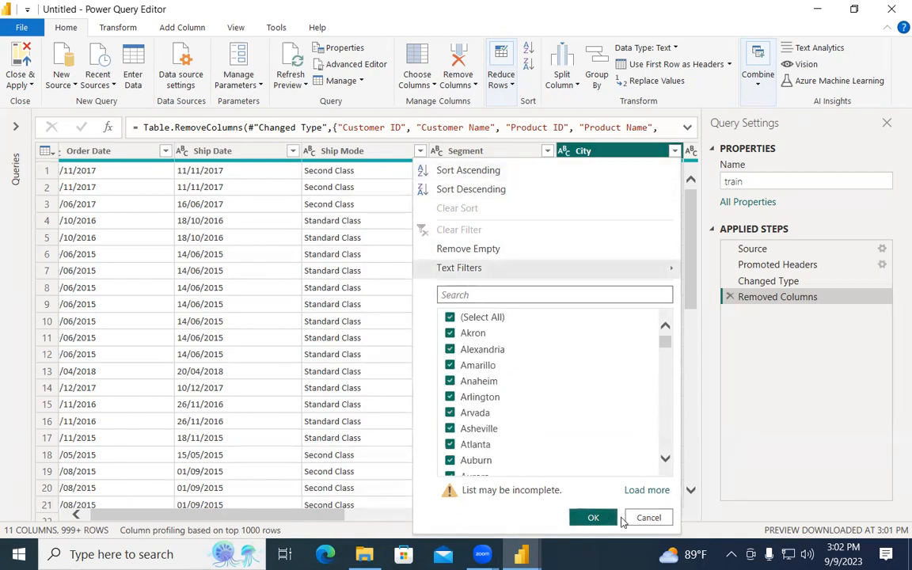
pyautogui.click(568, 517)
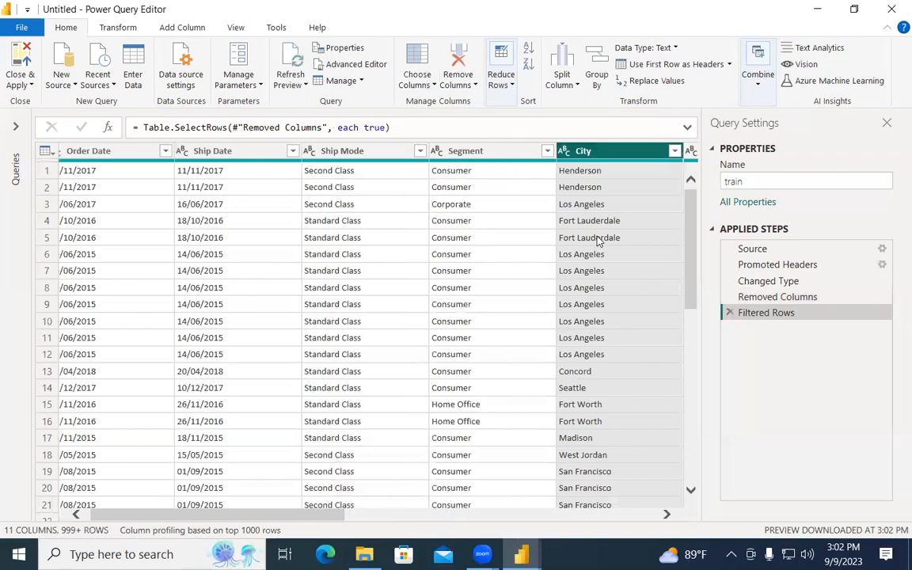
pyautogui.moveTo(325, 518); pyautogui.dragTo(563, 529)
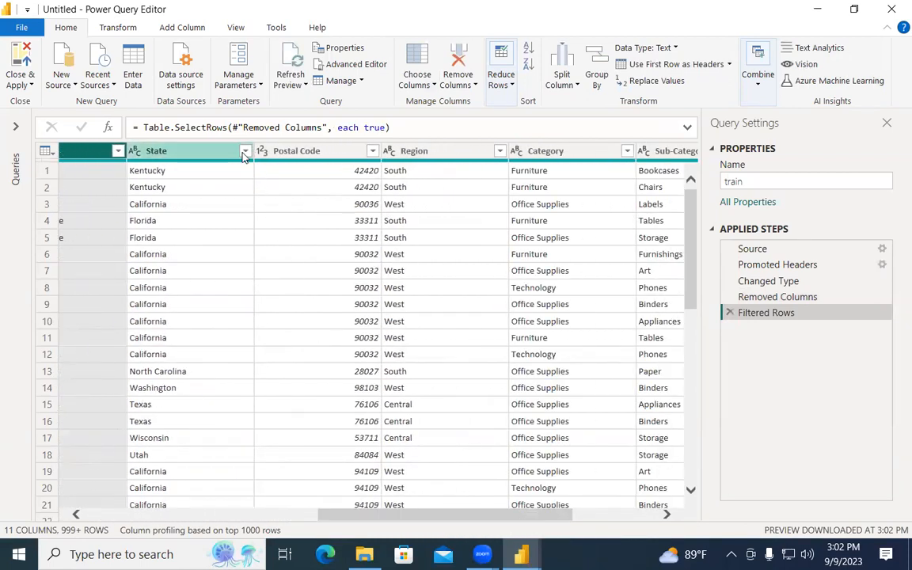
pyautogui.click(245, 151)
pyautogui.scroll(-1, 463, 360)
pyautogui.scroll(-10, 463, 360)
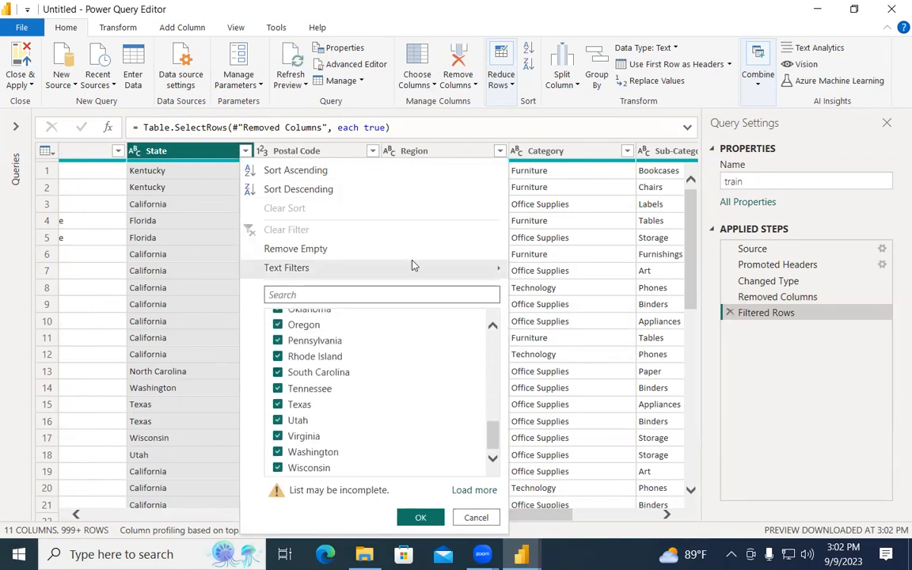
pyautogui.click(372, 151)
pyautogui.scroll(-12, 341, 389)
pyautogui.scroll(-12, 342, 386)
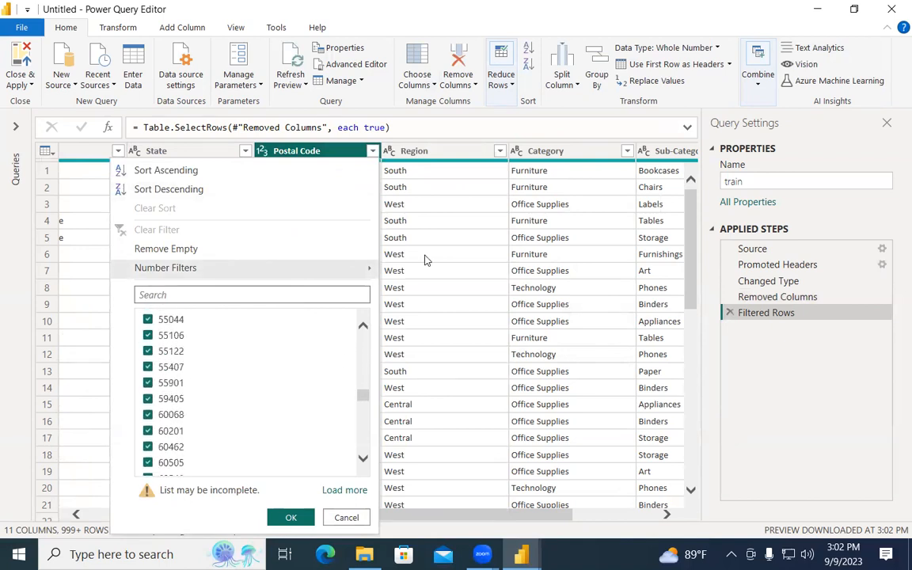
pyautogui.click(499, 150)
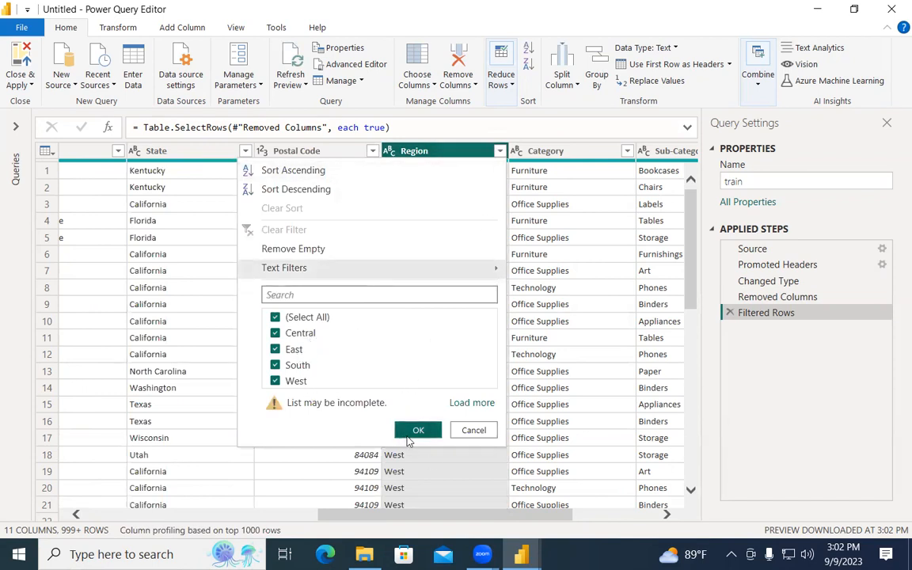
pyautogui.click(626, 151)
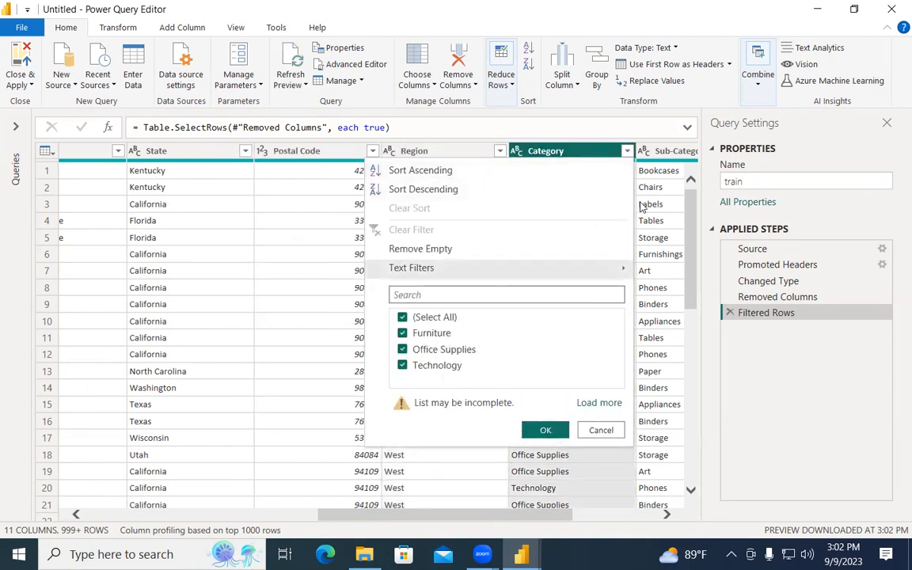
pyautogui.click(545, 430)
pyautogui.moveTo(507, 514); pyautogui.dragTo(657, 500)
pyautogui.click(545, 150)
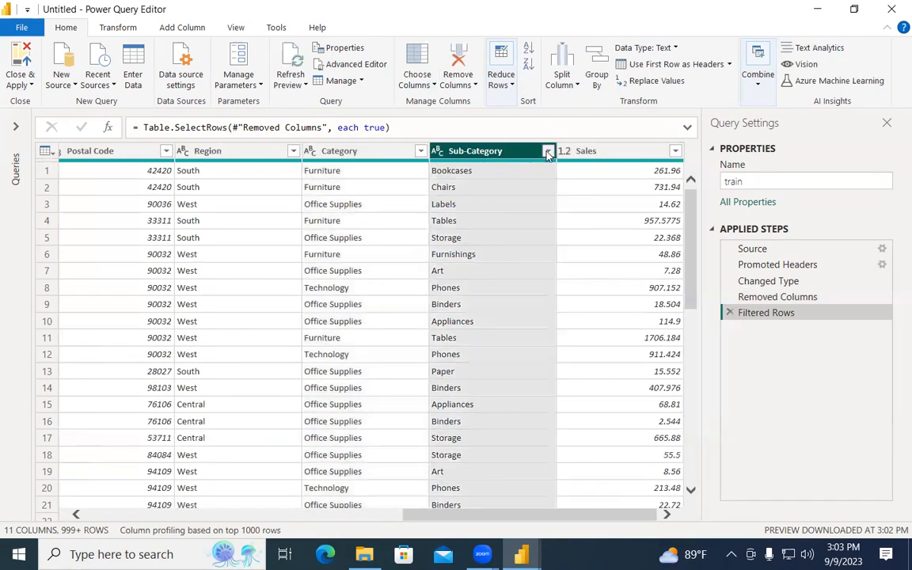
pyautogui.scroll(-3, 396, 392)
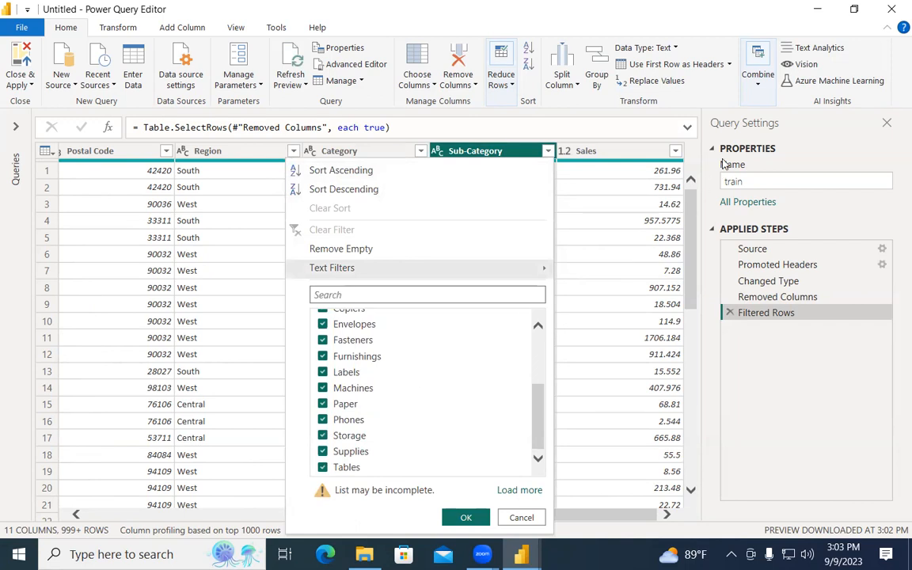
pyautogui.click(675, 150)
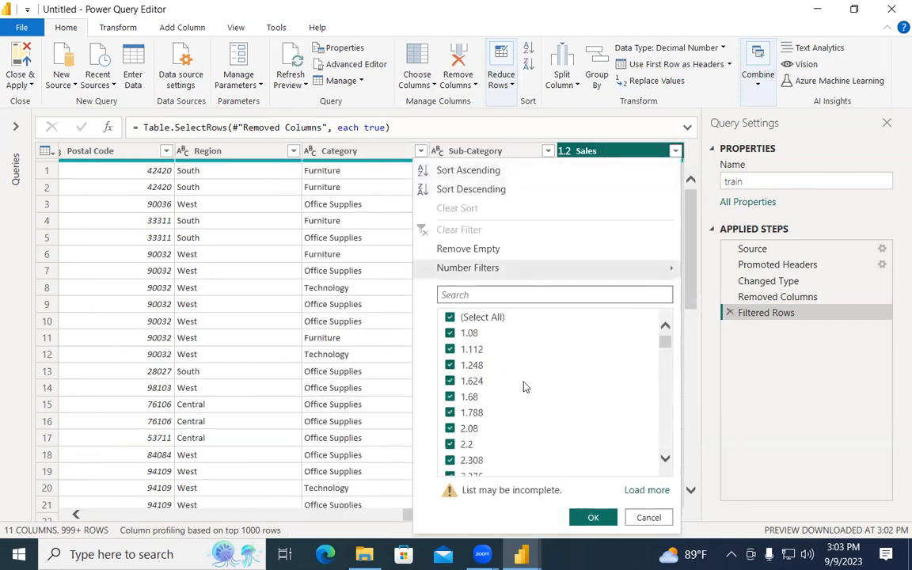
pyautogui.scroll(-10, 522, 435)
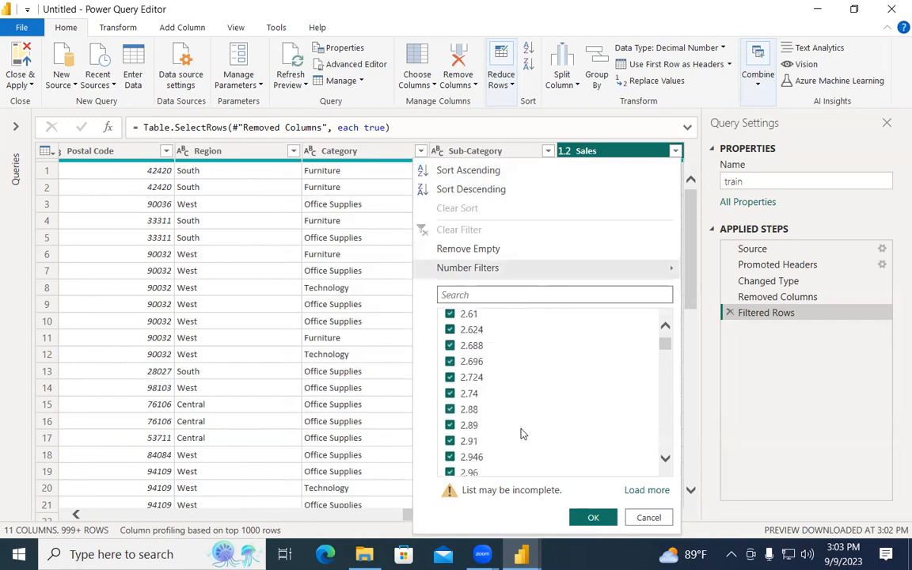
pyautogui.scroll(-10, 520, 425)
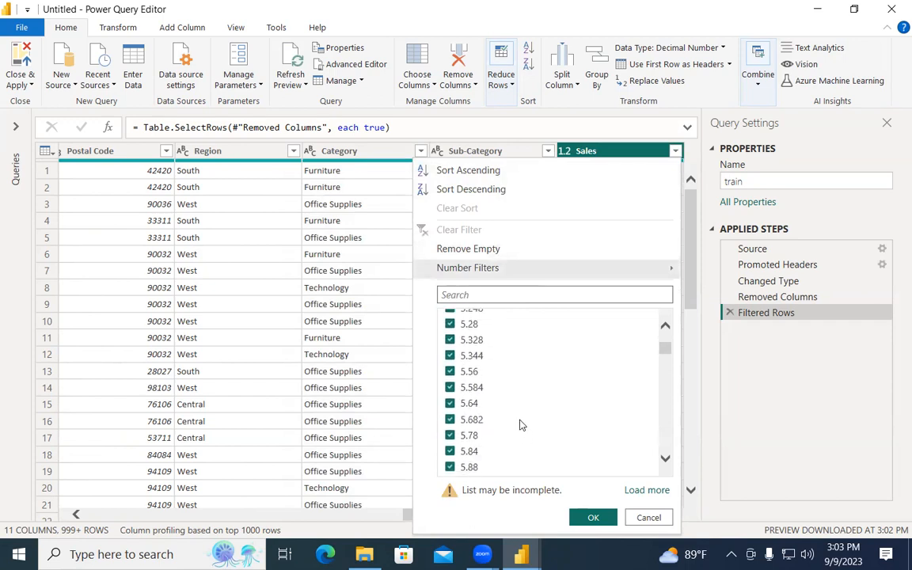
pyautogui.click(780, 421)
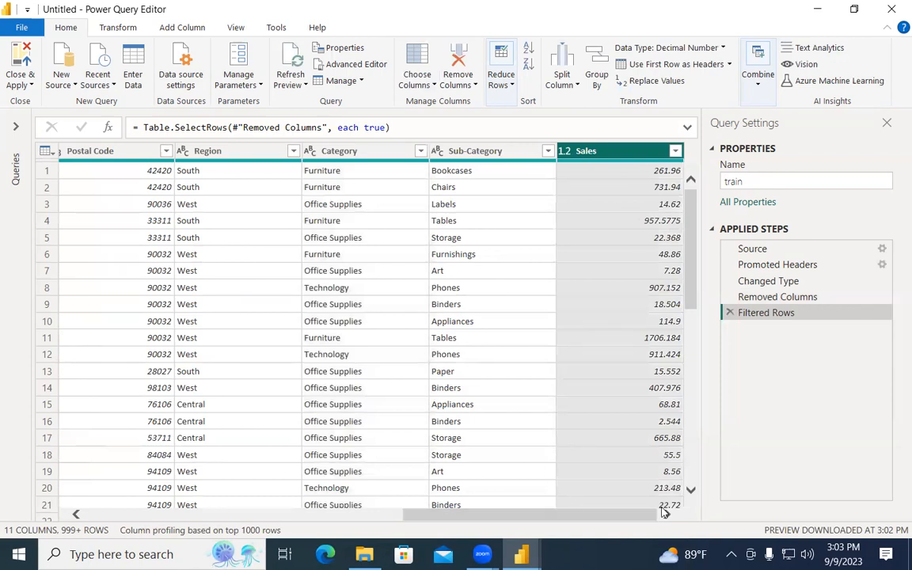
pyautogui.scroll(-4, 685, 239)
pyautogui.scroll(4, 689, 230)
# Close & Apply to load the 9,800-row, 11-column train table, then hide the Data pane.
pyautogui.click(23, 87)
pyautogui.click(51, 102)
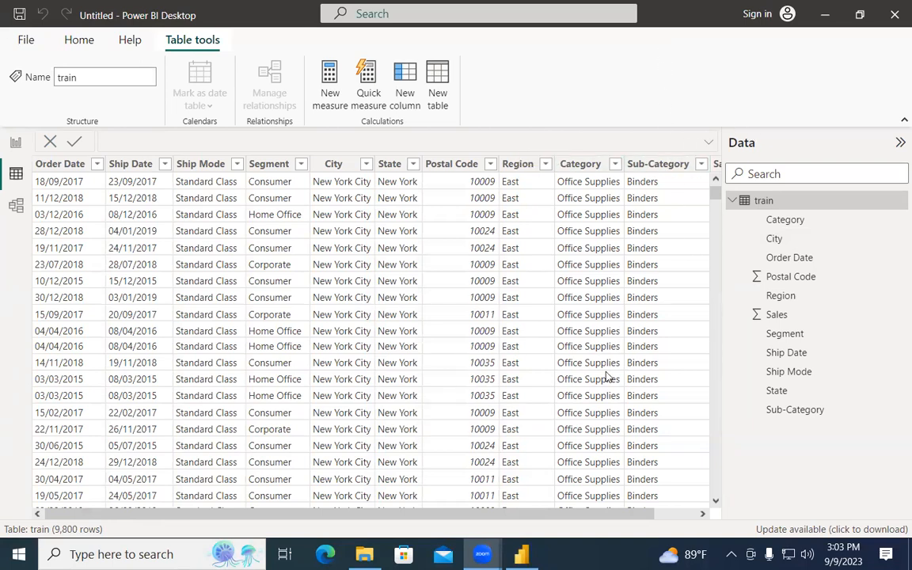
pyautogui.moveTo(605, 515); pyautogui.dragTo(677, 515)
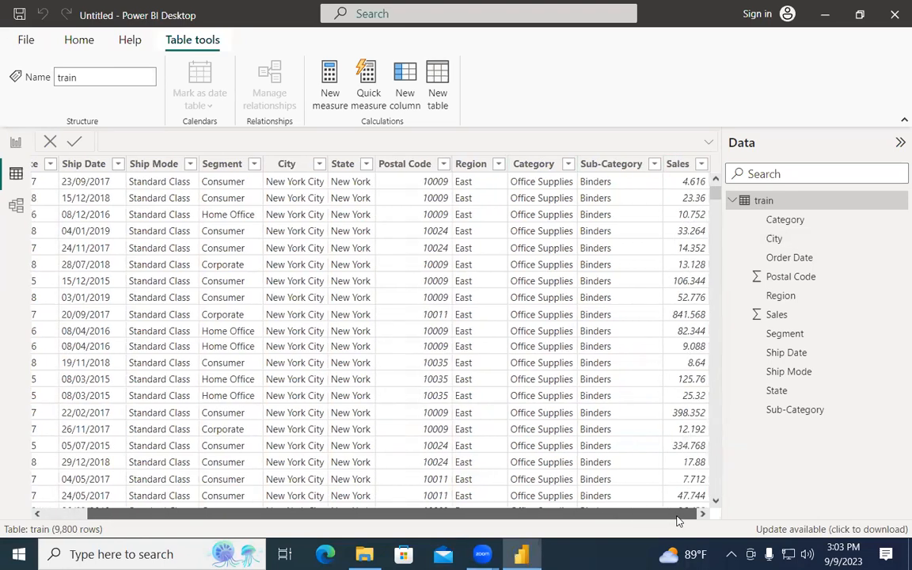
pyautogui.click(899, 145)
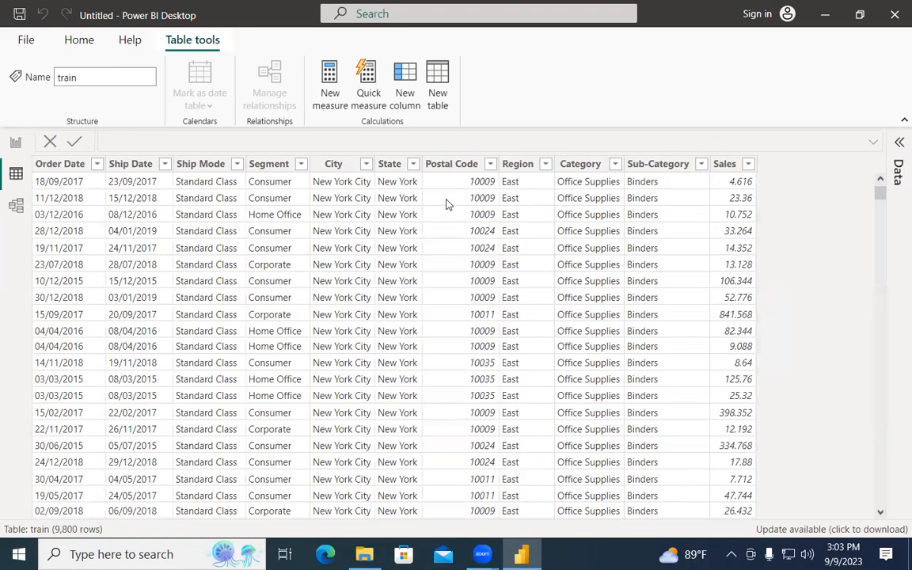